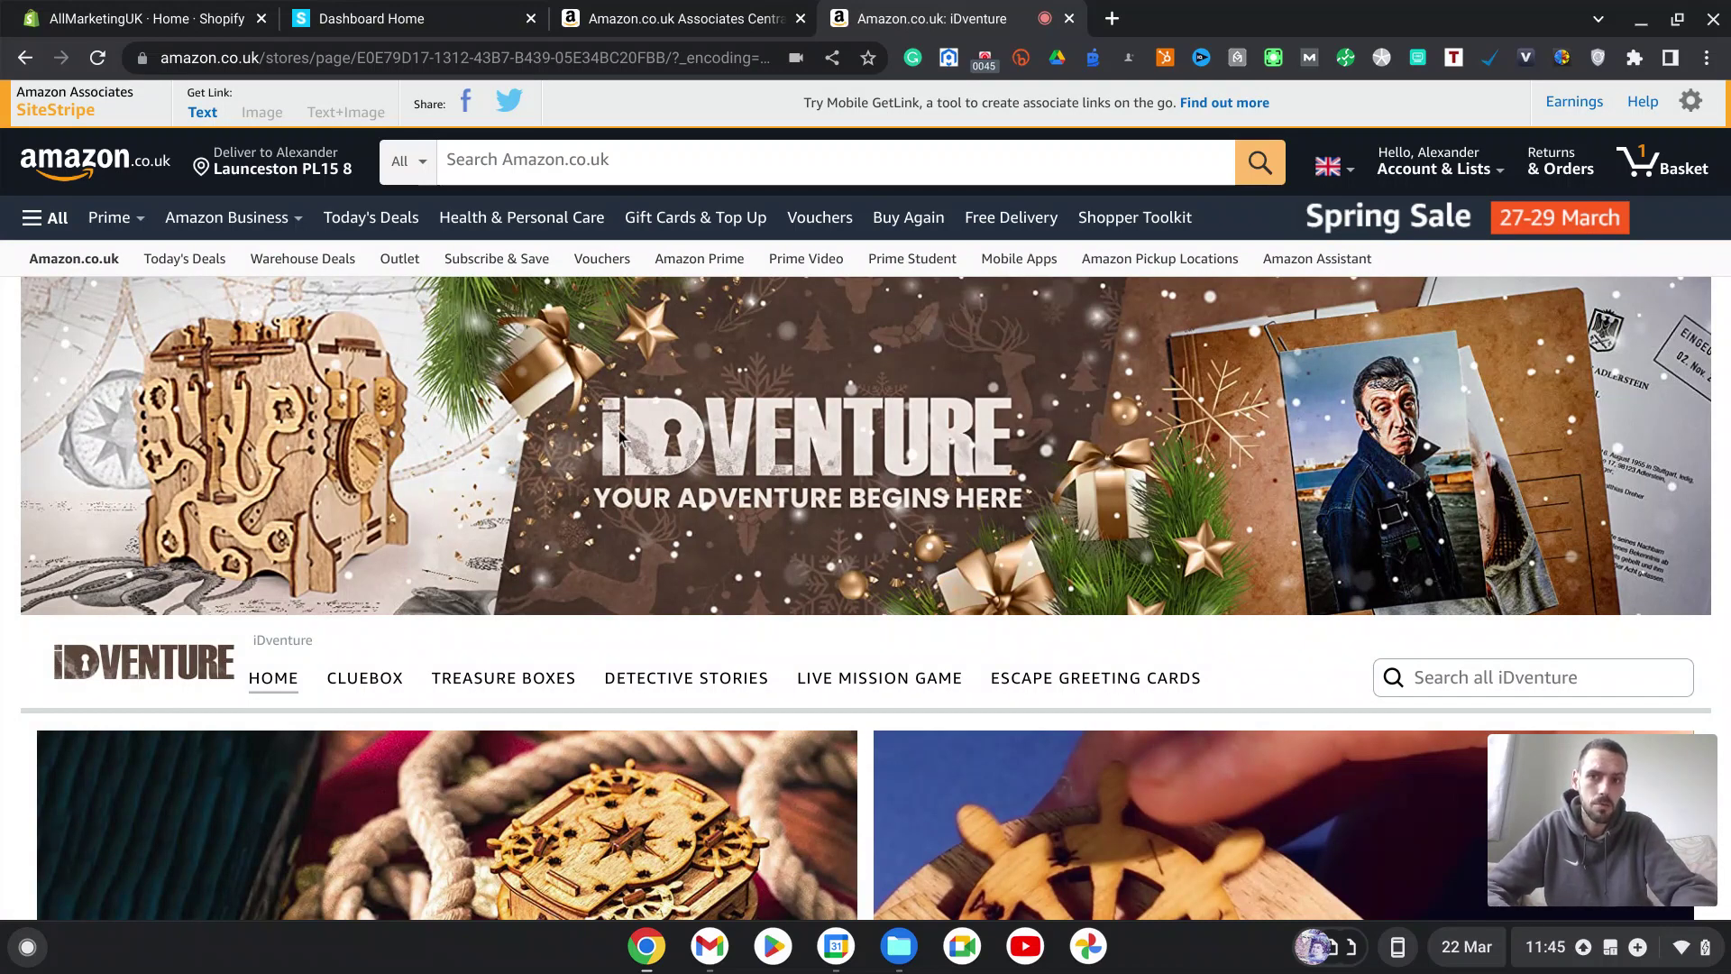
# Step: Search Amazon.co.uk for 'gym accessories for men' using the search suggestion
pyautogui.scroll(-2, 619, 435)
pyautogui.scroll(2, 620, 435)
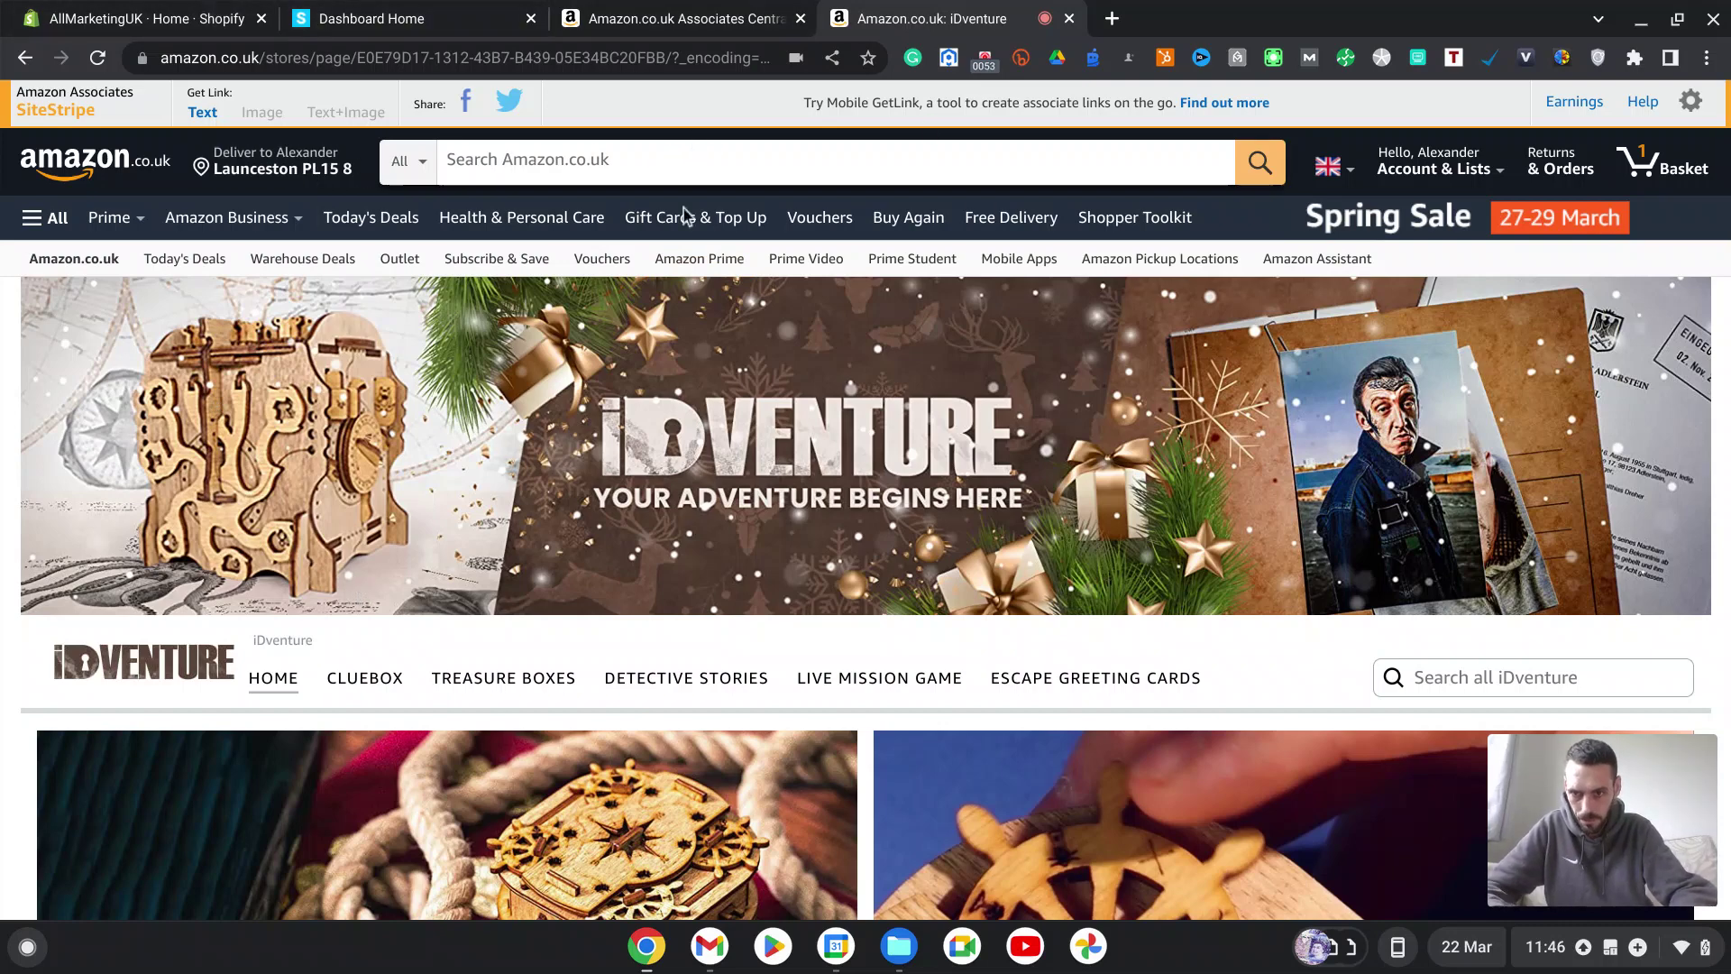
pyautogui.scroll(-5, 650, 286)
pyautogui.scroll(-12, 650, 286)
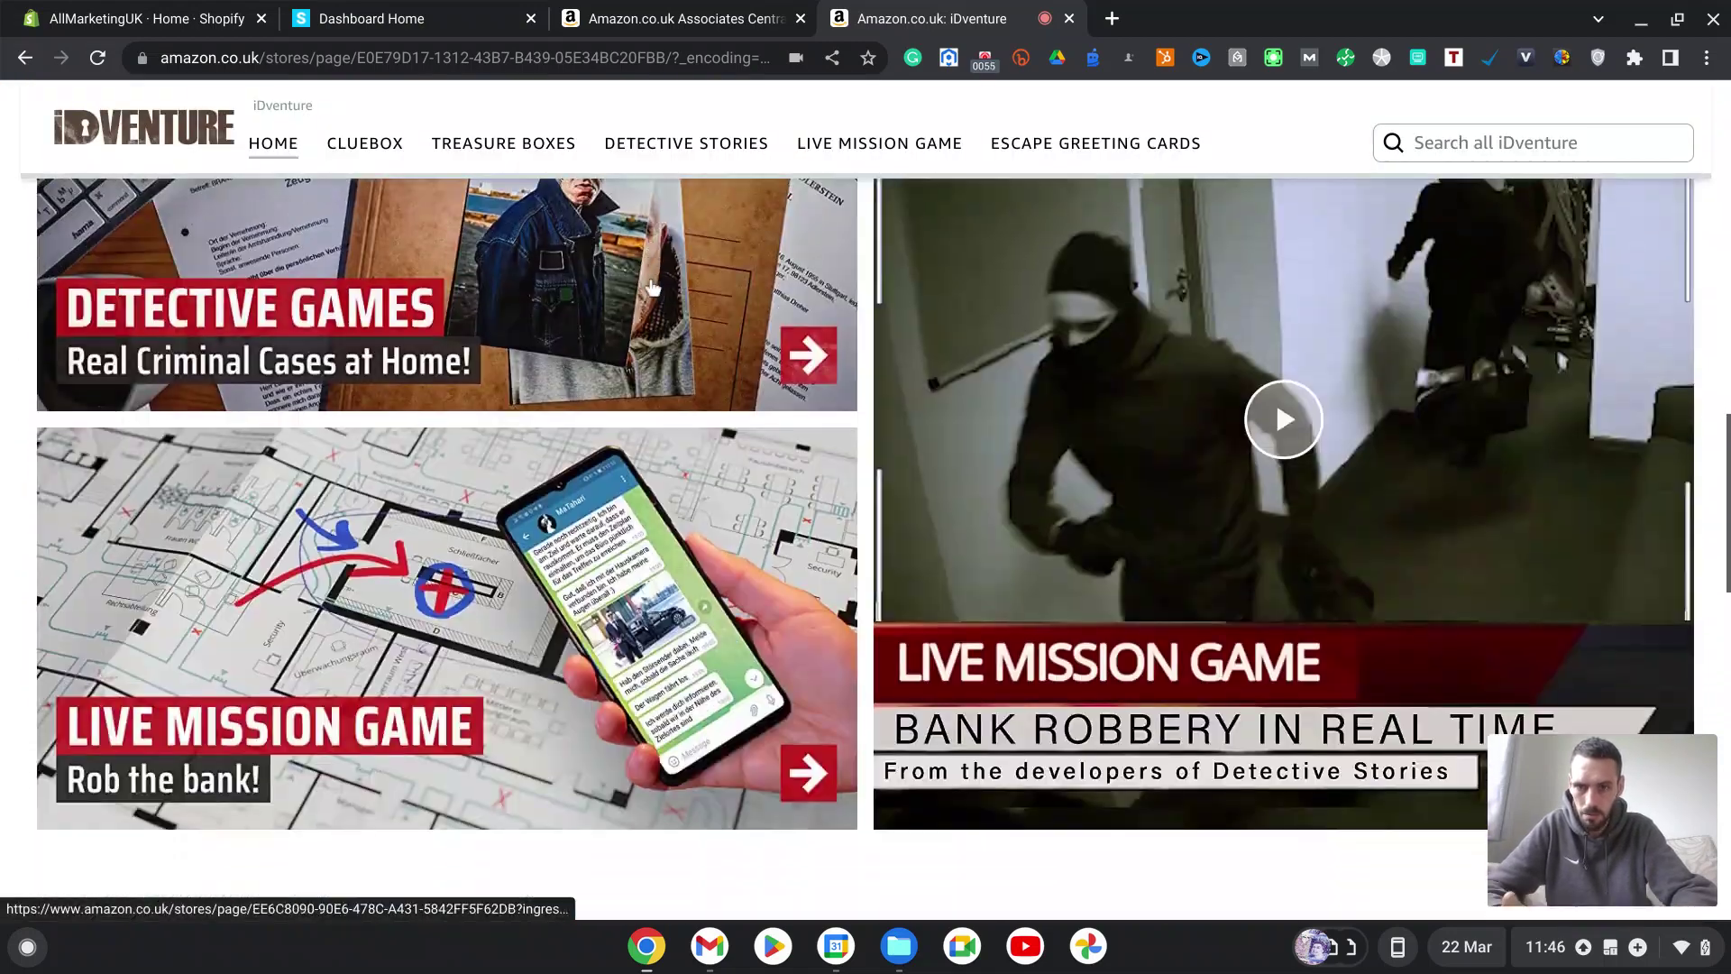
pyautogui.scroll(19, 650, 285)
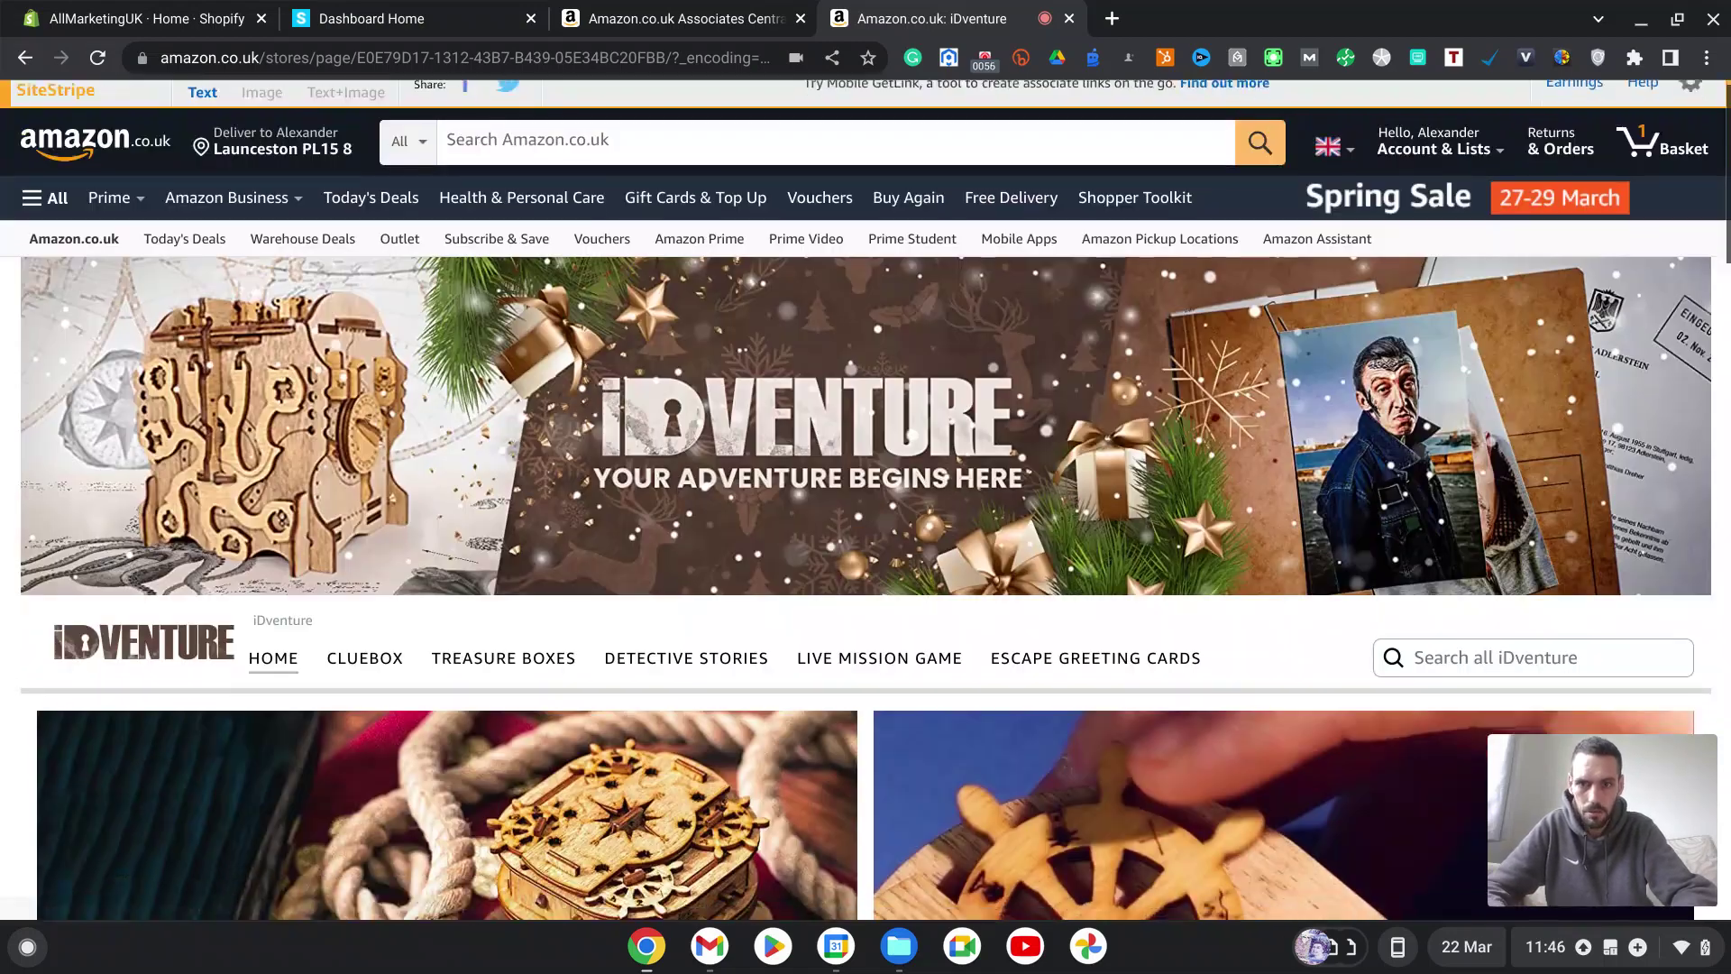
pyautogui.click(706, 149)
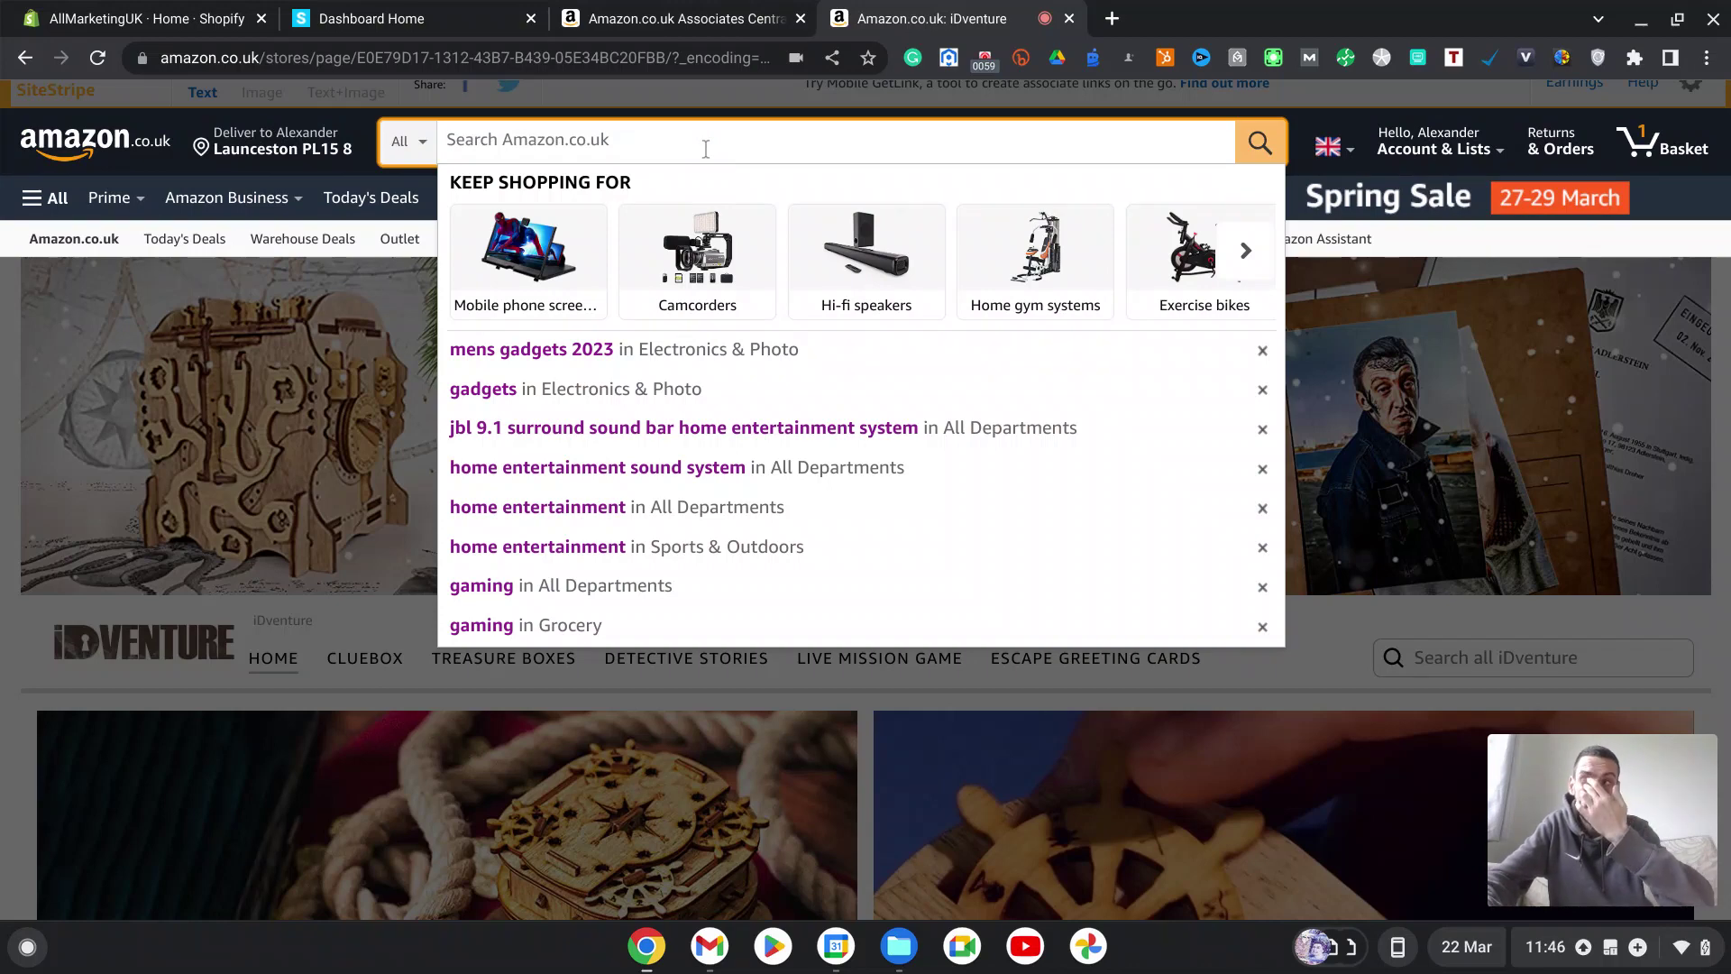
pyautogui.write('gu')
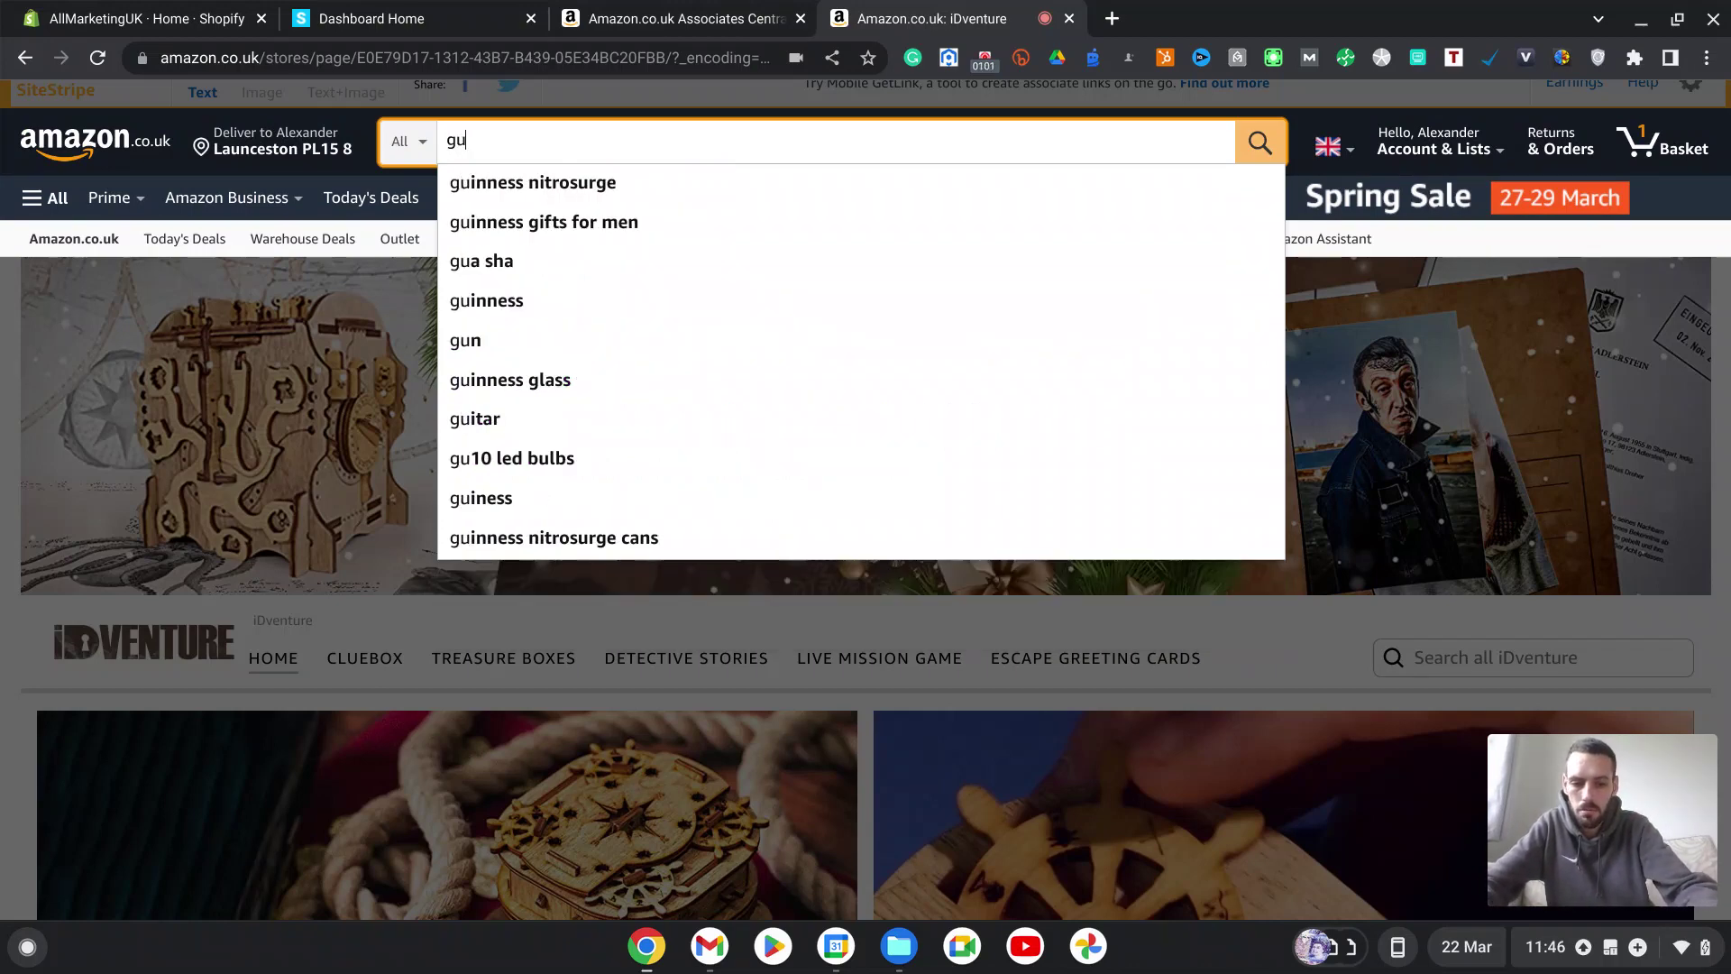
pyautogui.press('BackSpace')
pyautogui.write('y')
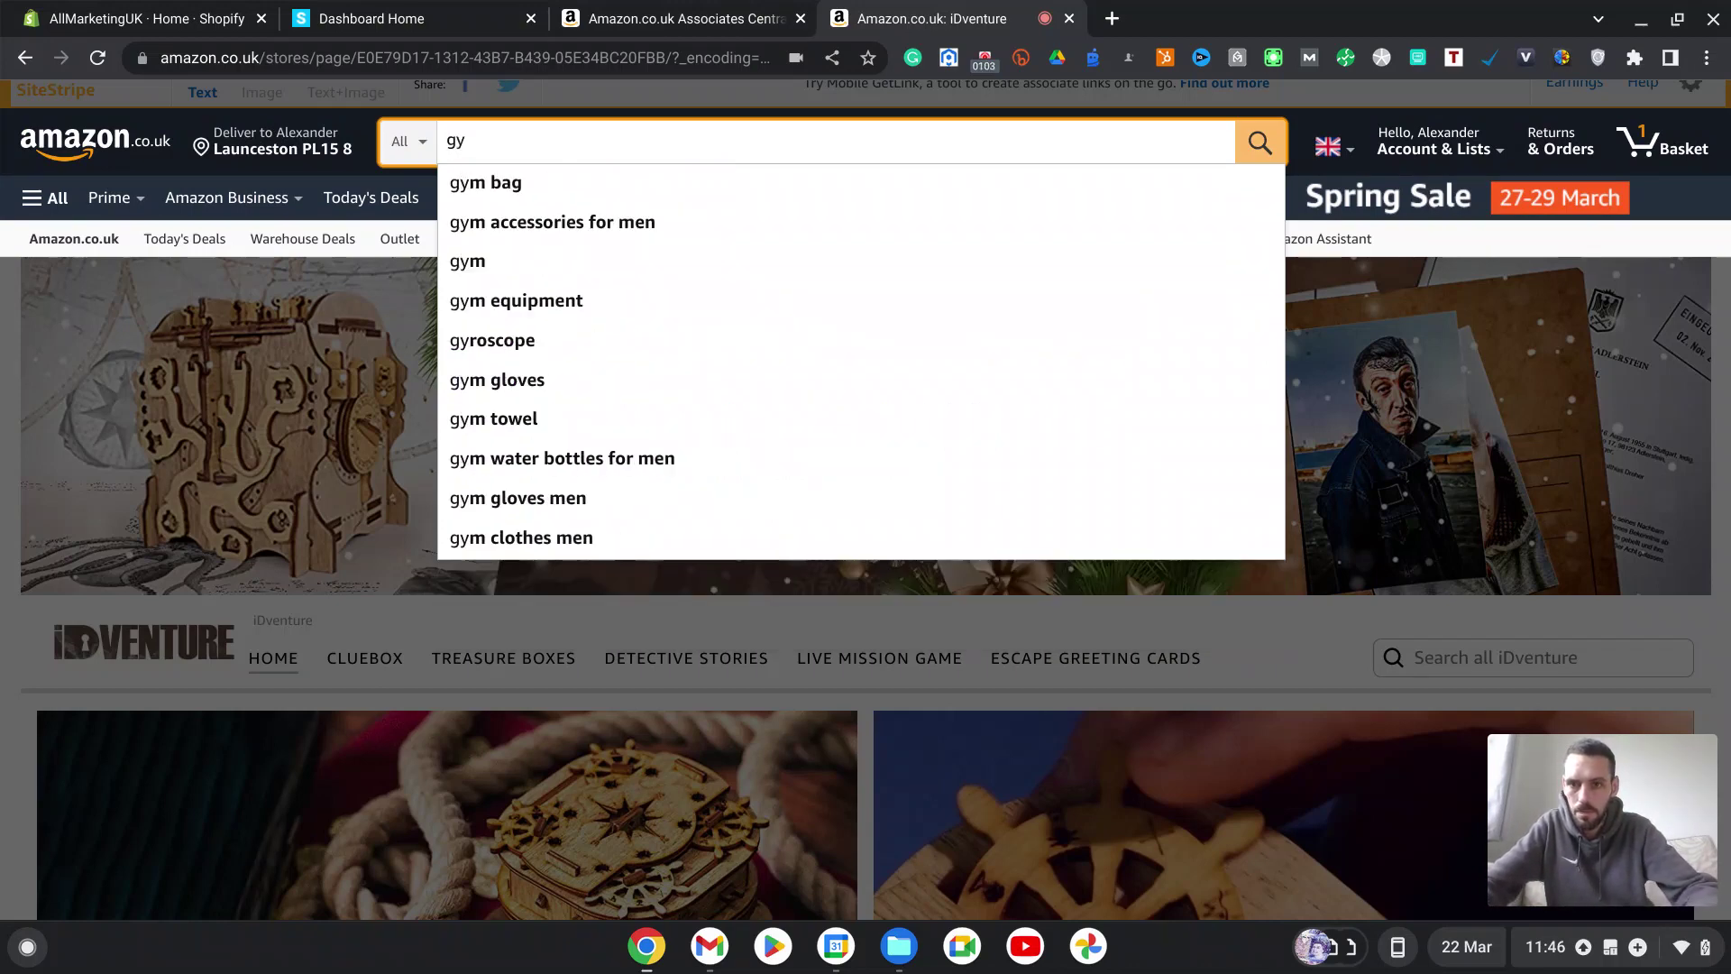
pyautogui.click(591, 222)
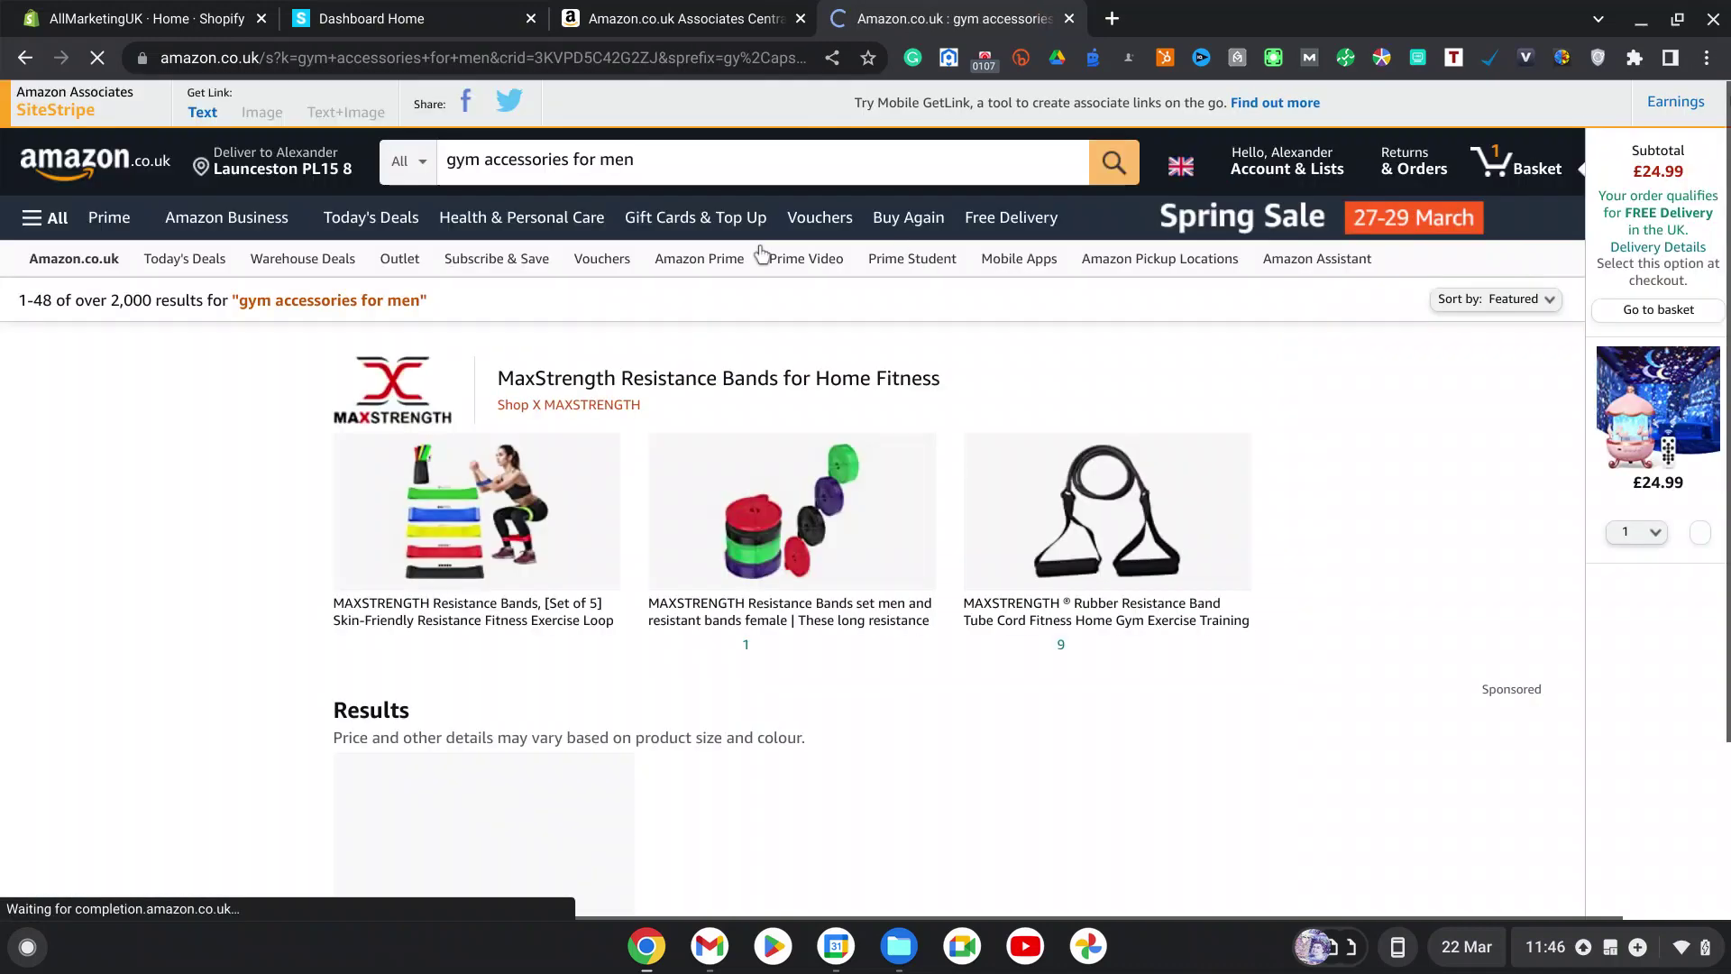
# Step: Browse the results and open the Workout Log Gym training diary listing
pyautogui.scroll(-2, 693, 341)
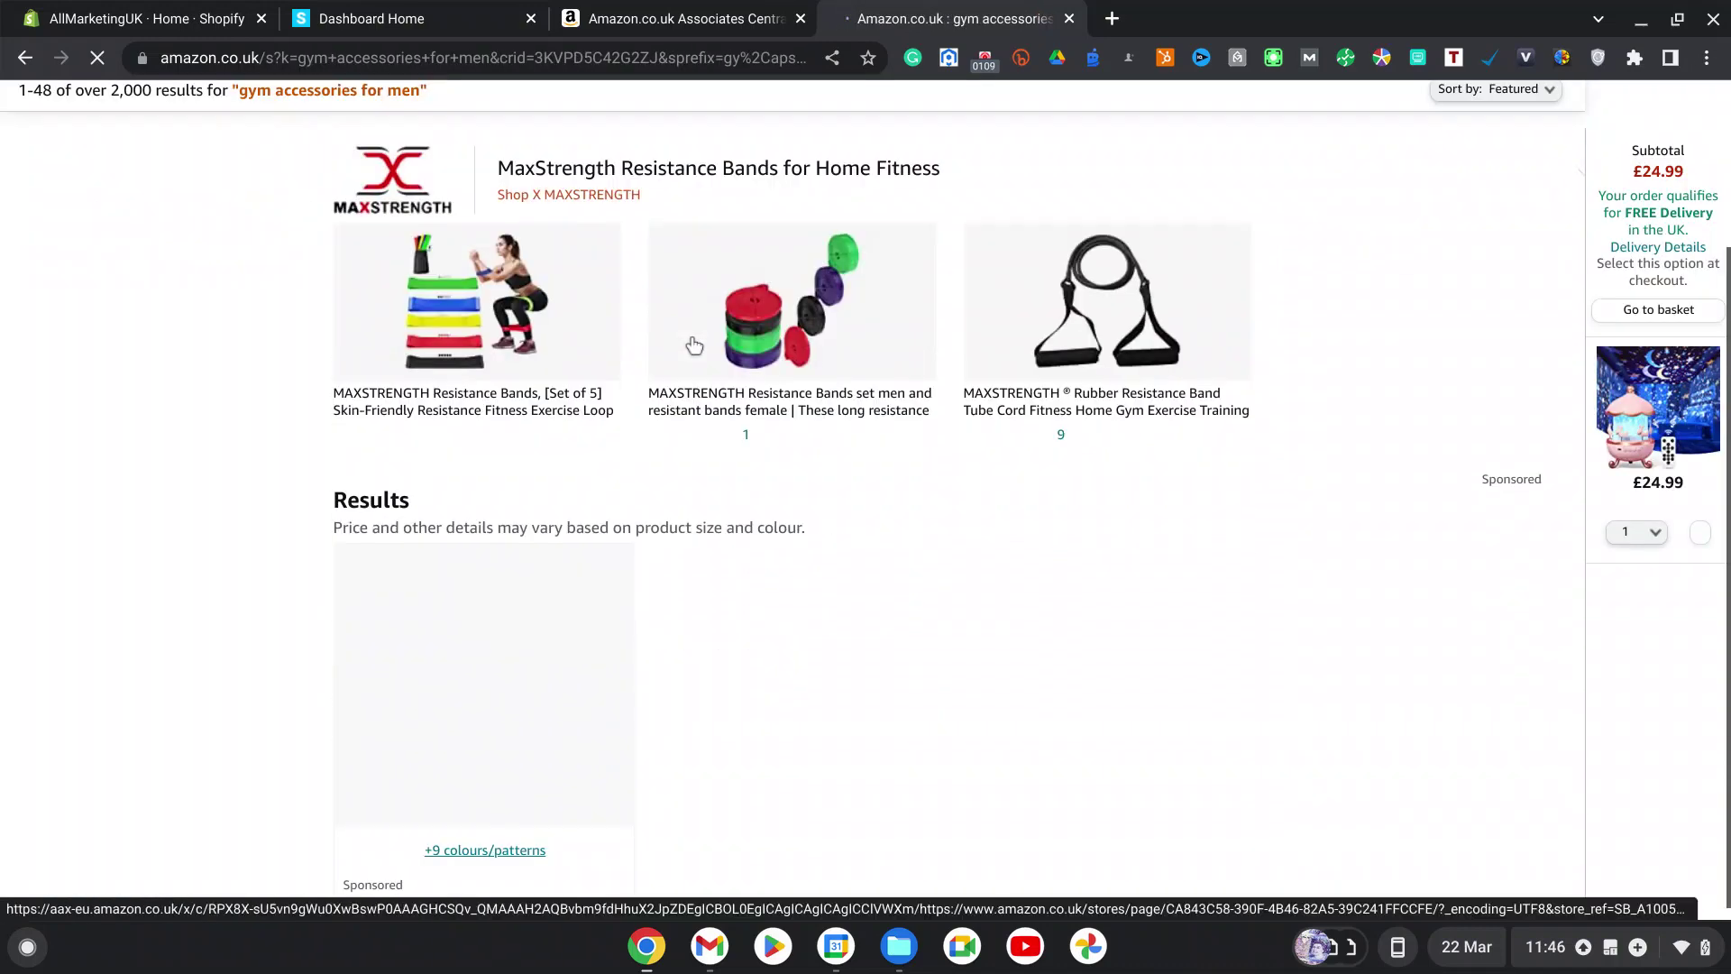
pyautogui.scroll(-5, 916, 401)
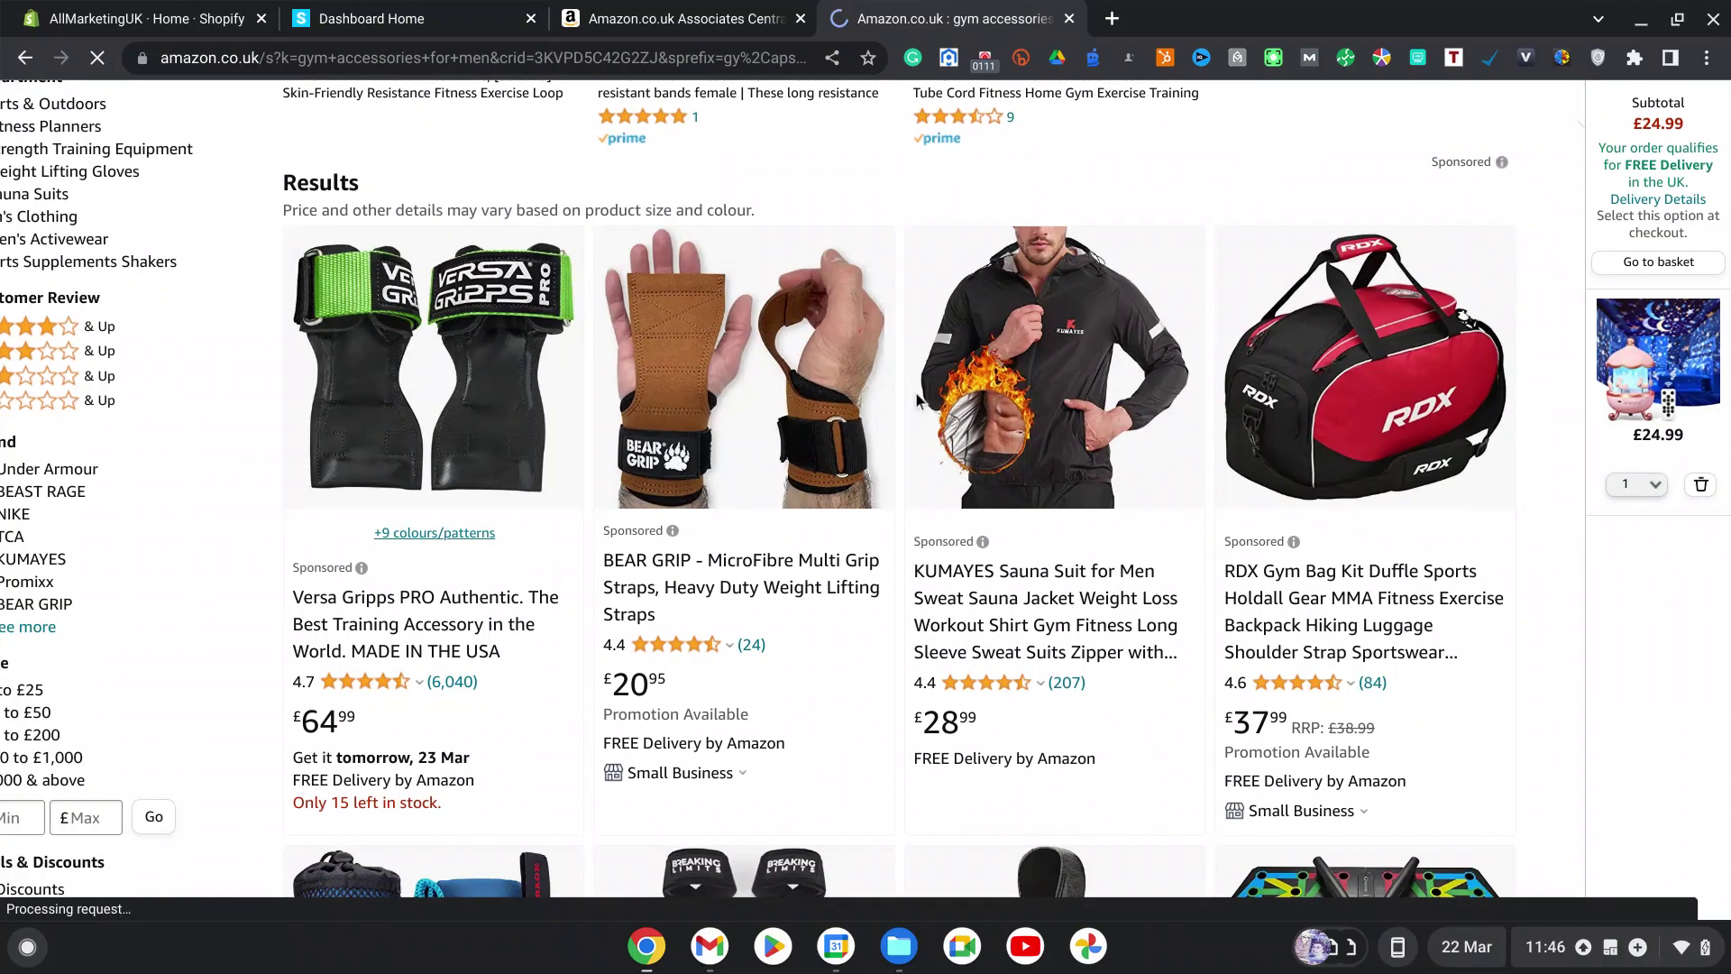
pyautogui.scroll(-5, 916, 400)
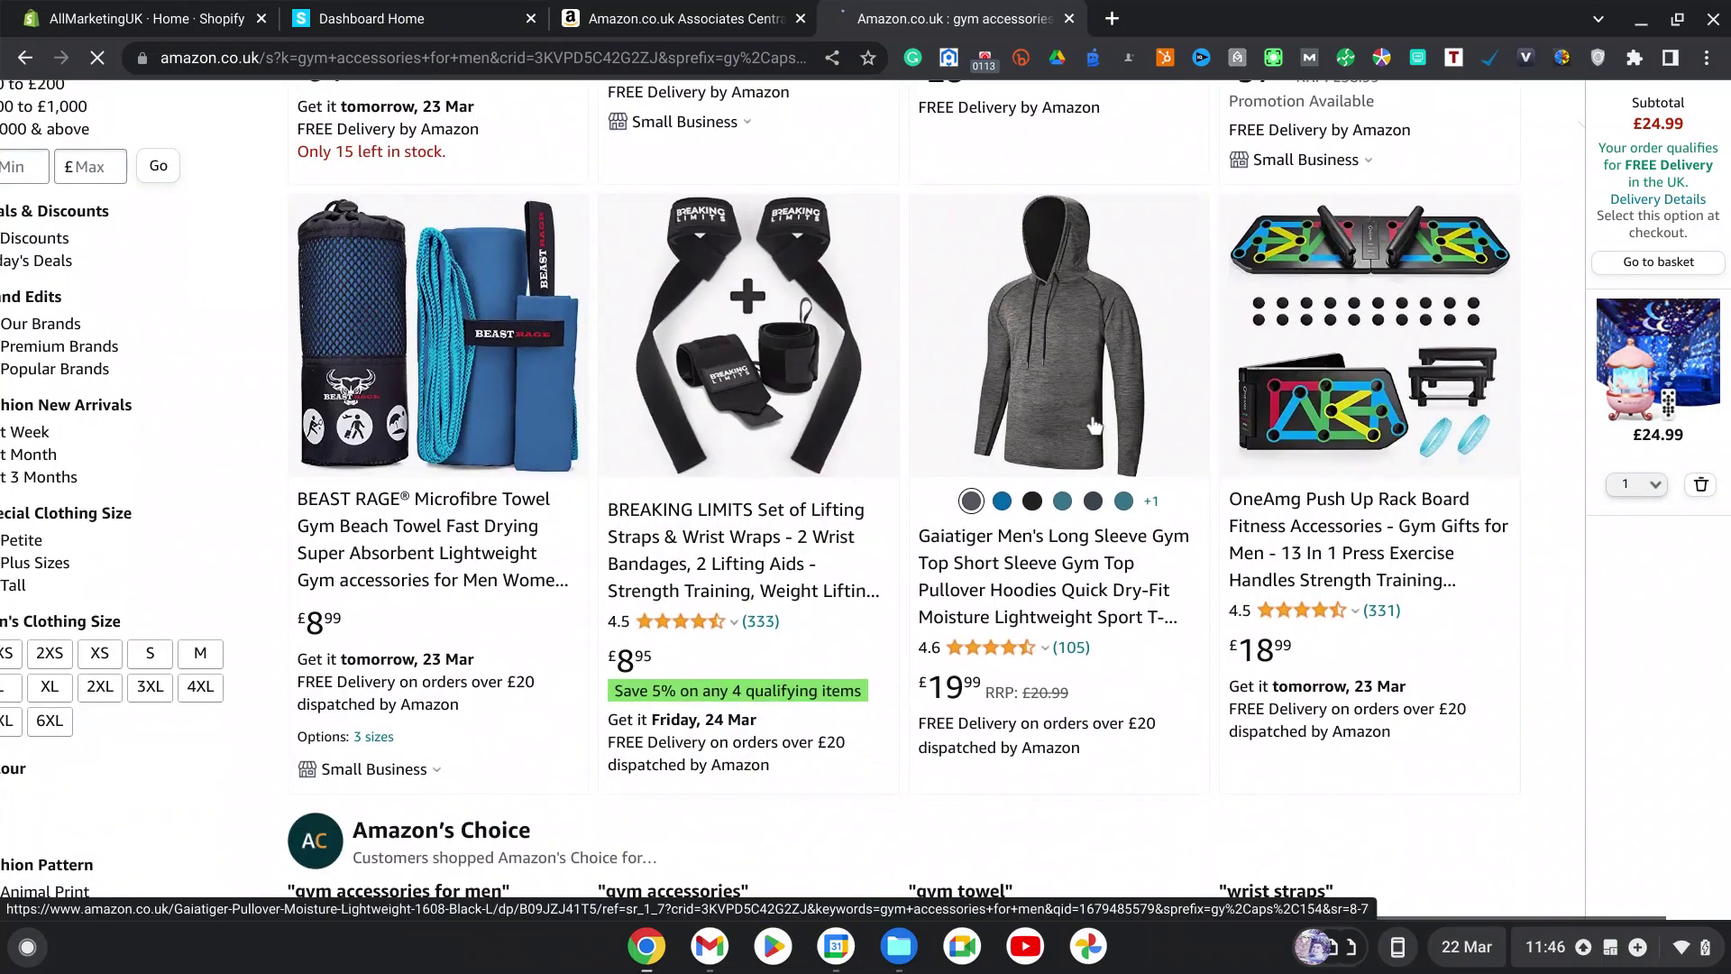
pyautogui.scroll(-10, 1094, 424)
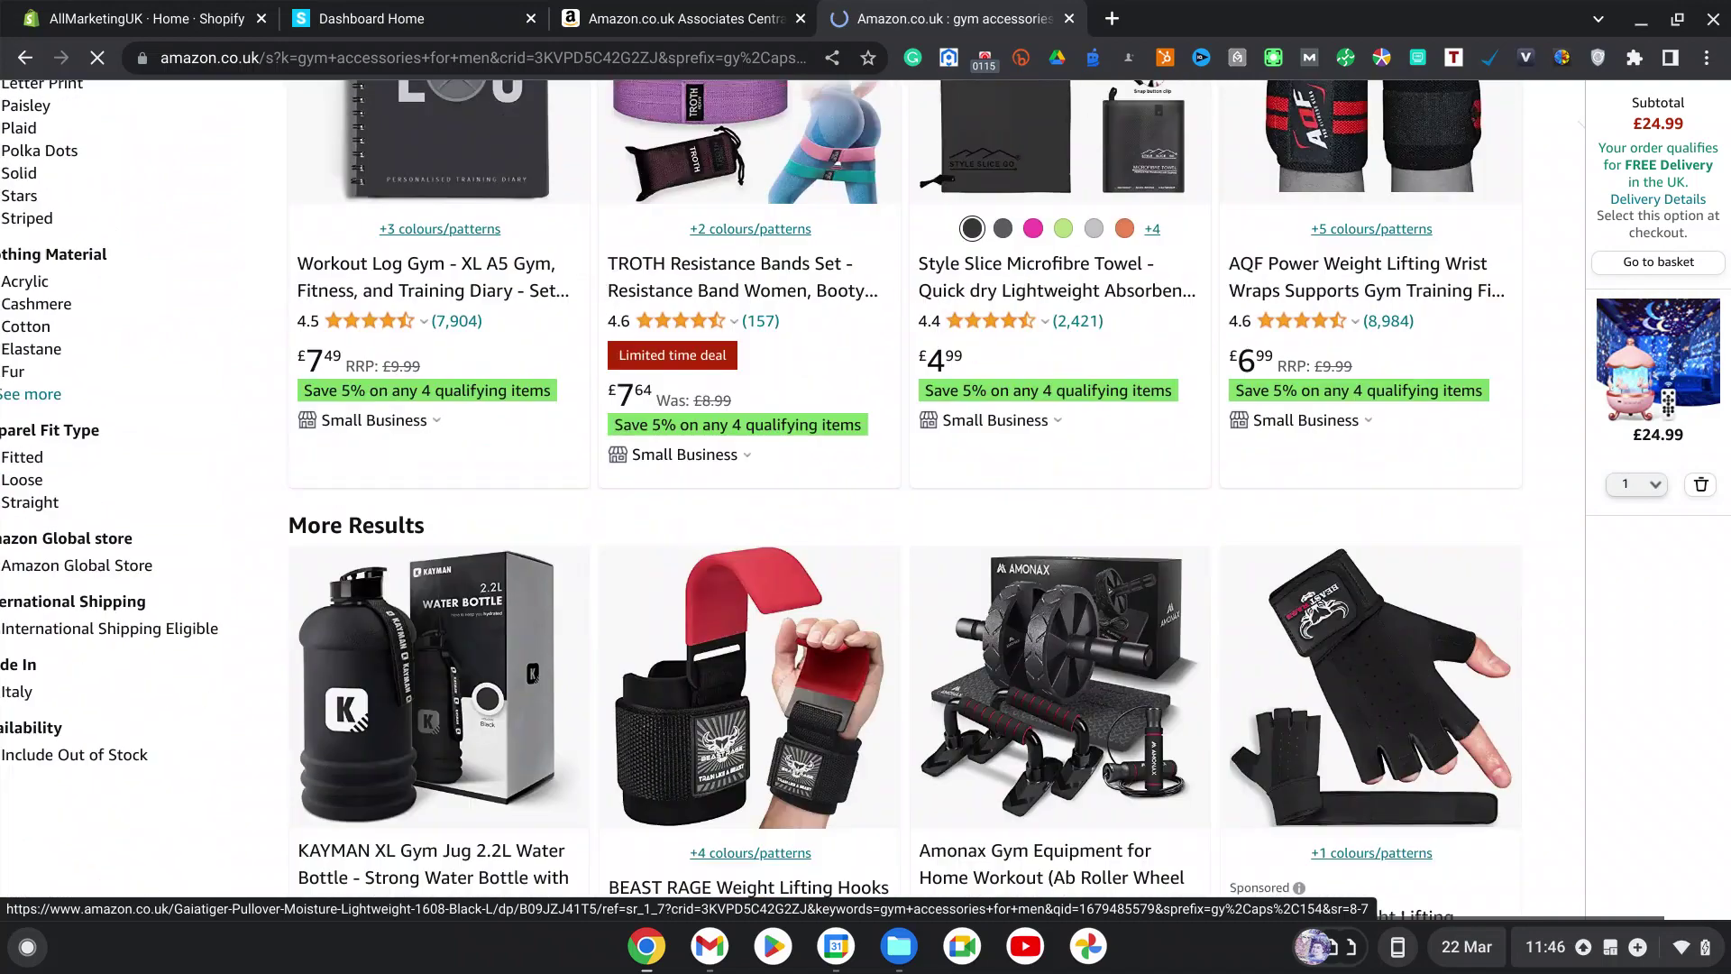
pyautogui.scroll(-4, 1034, 490)
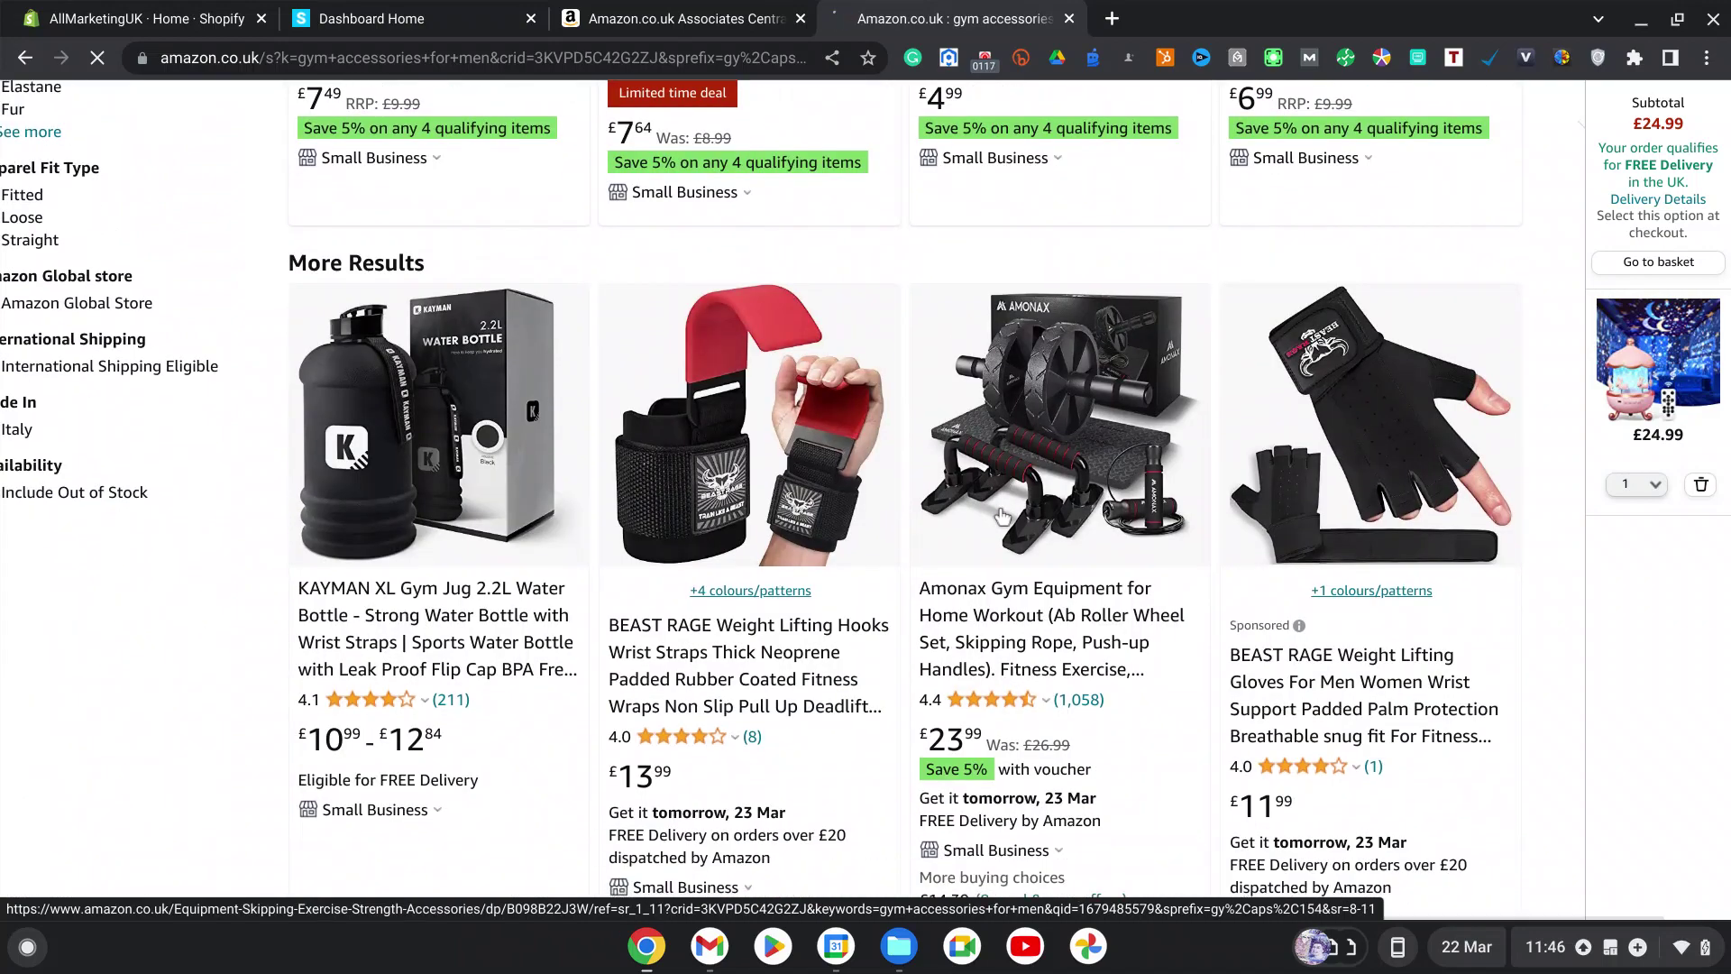
pyautogui.scroll(-1, 994, 534)
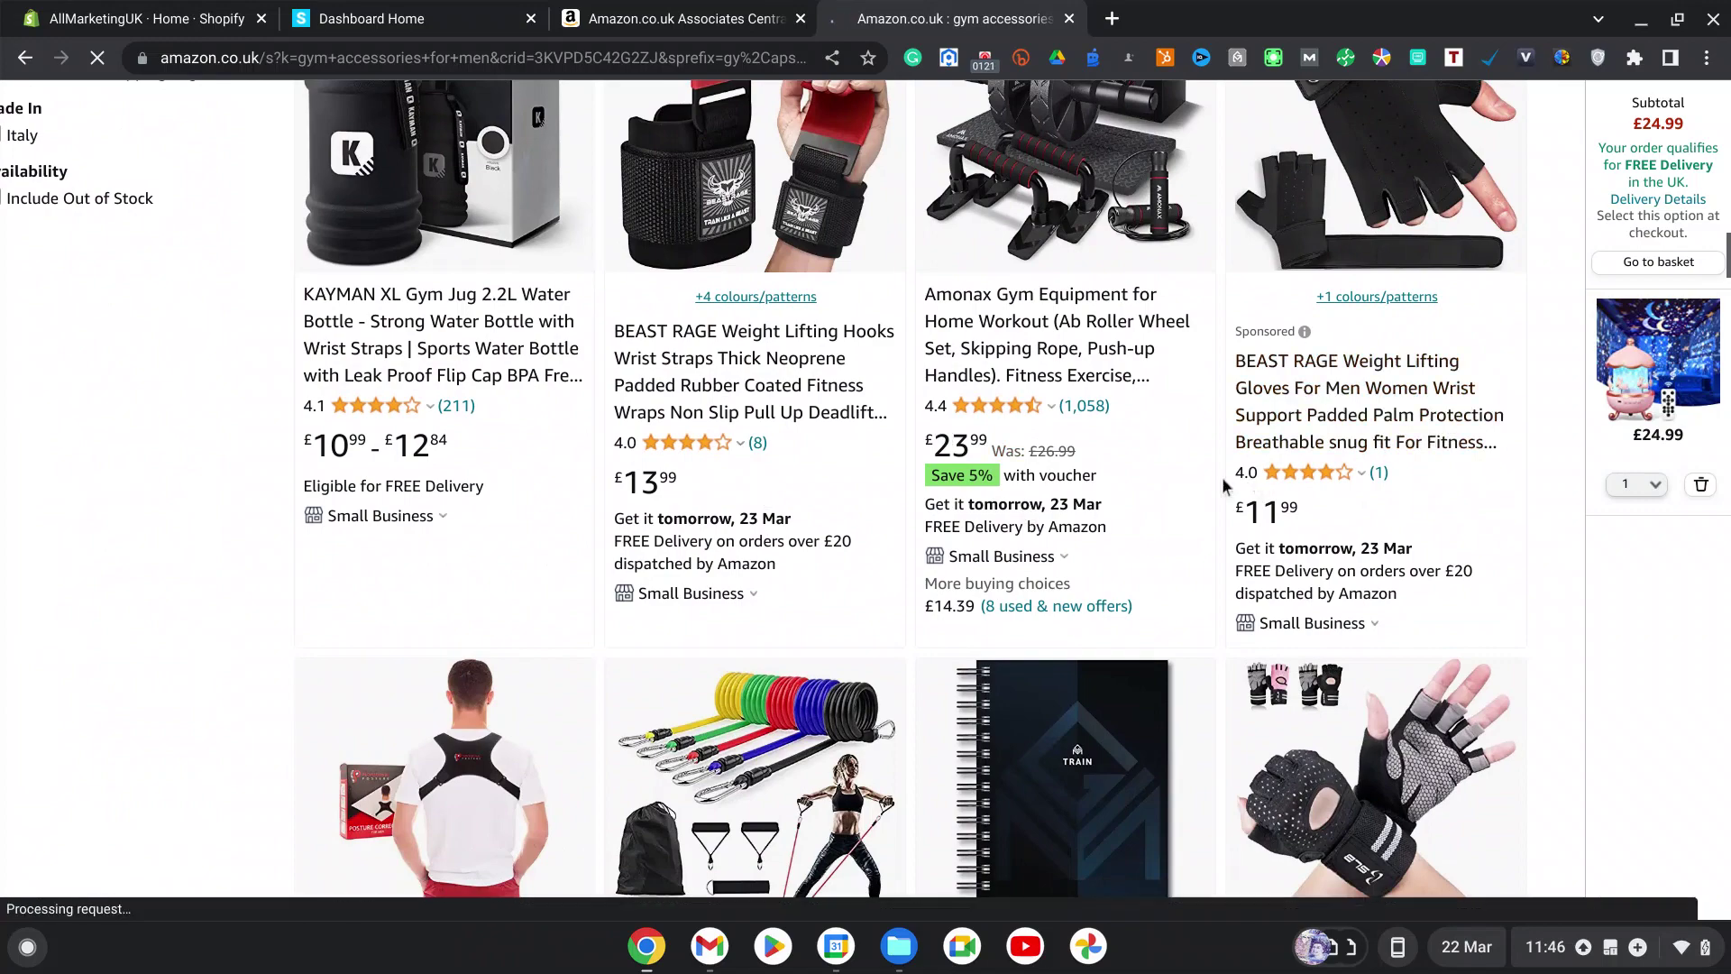
pyautogui.scroll(-2, 1221, 478)
pyautogui.scroll(-3, 1221, 477)
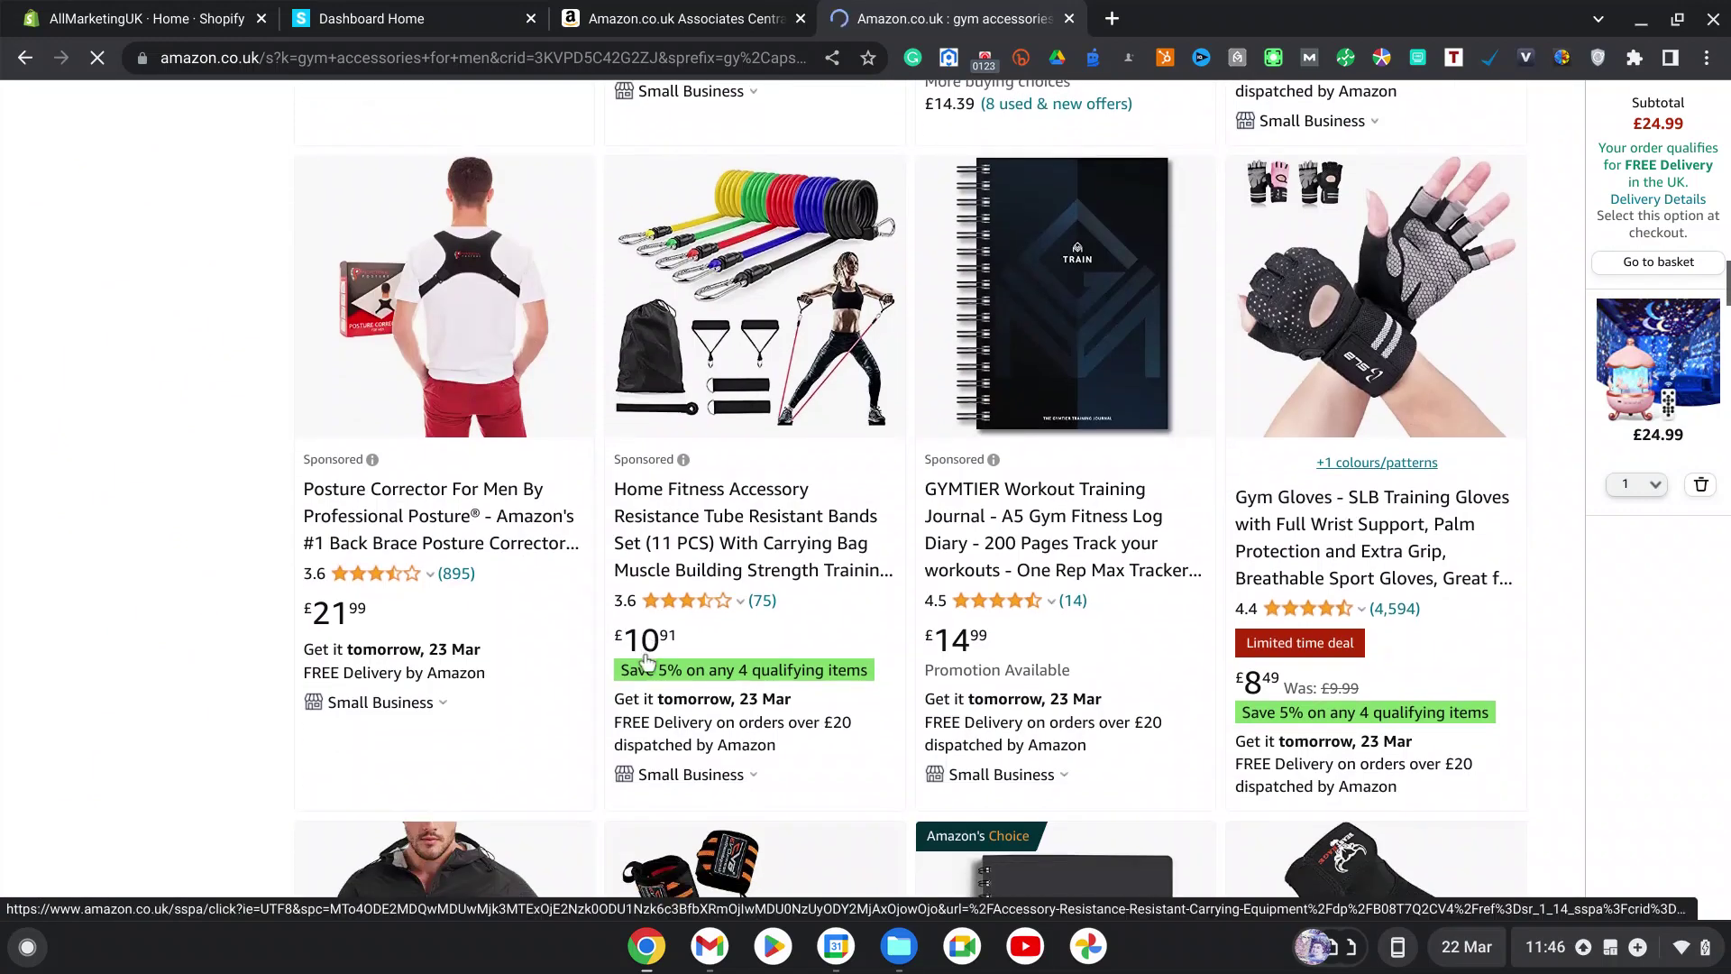
pyautogui.scroll(-1, 763, 634)
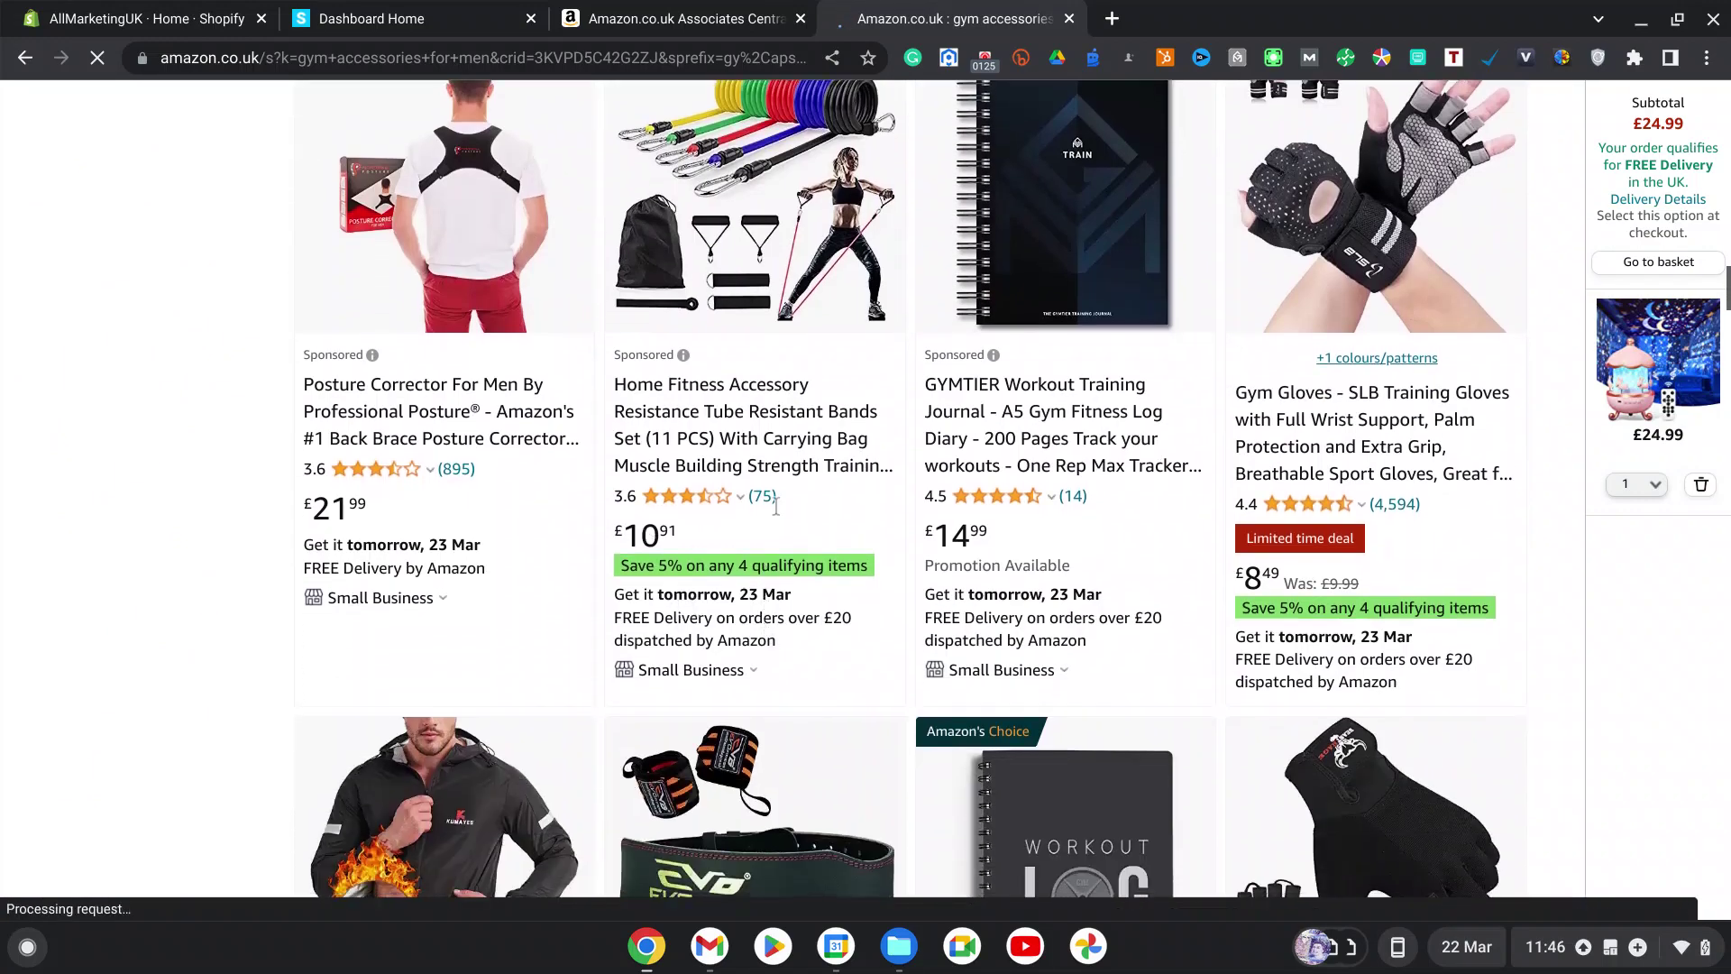
pyautogui.scroll(-5, 734, 527)
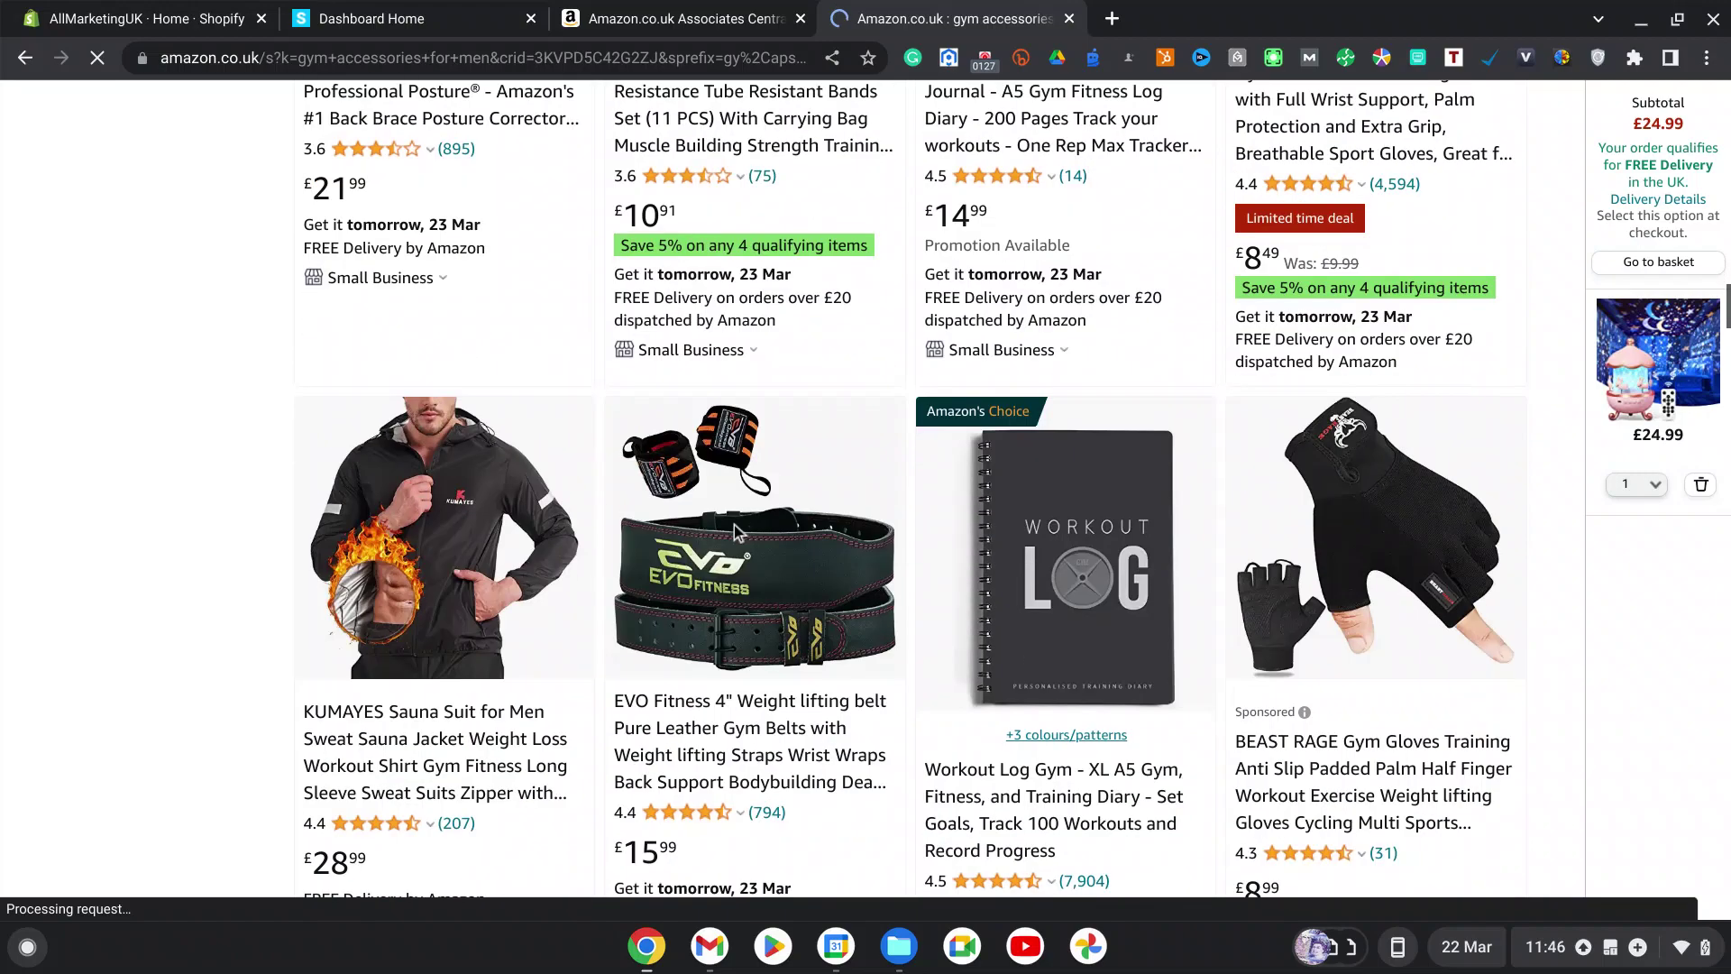
pyautogui.scroll(-4, 936, 570)
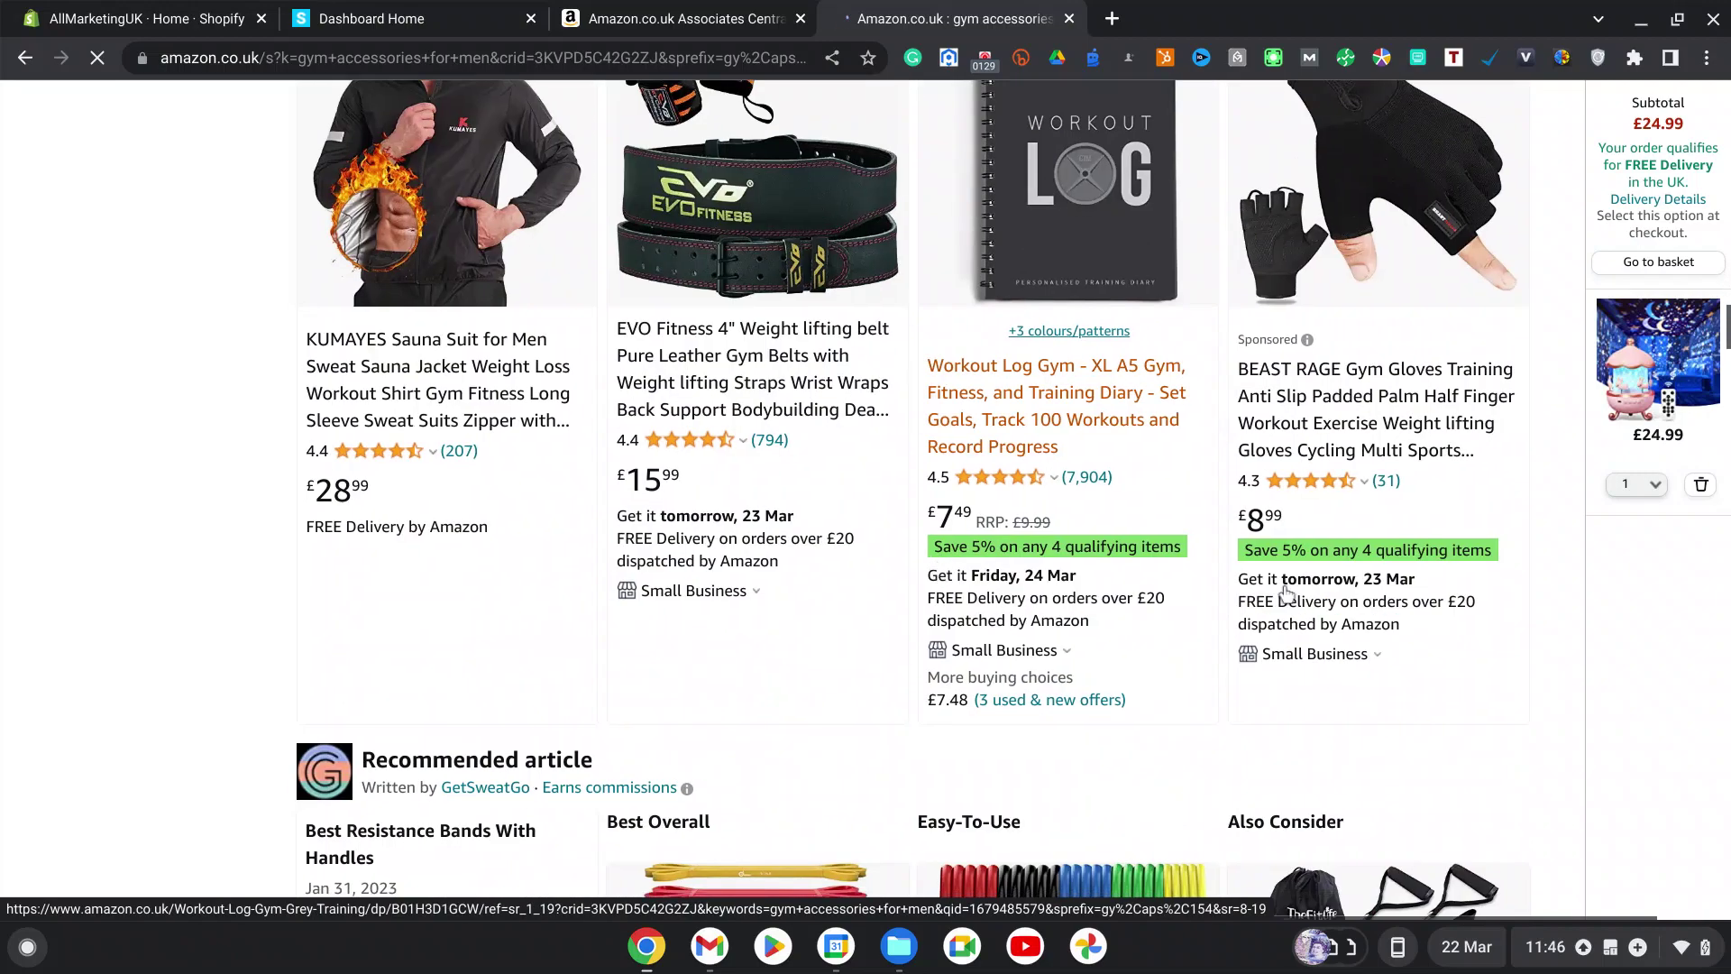
pyautogui.scroll(-2, 1252, 556)
pyautogui.scroll(5, 1251, 556)
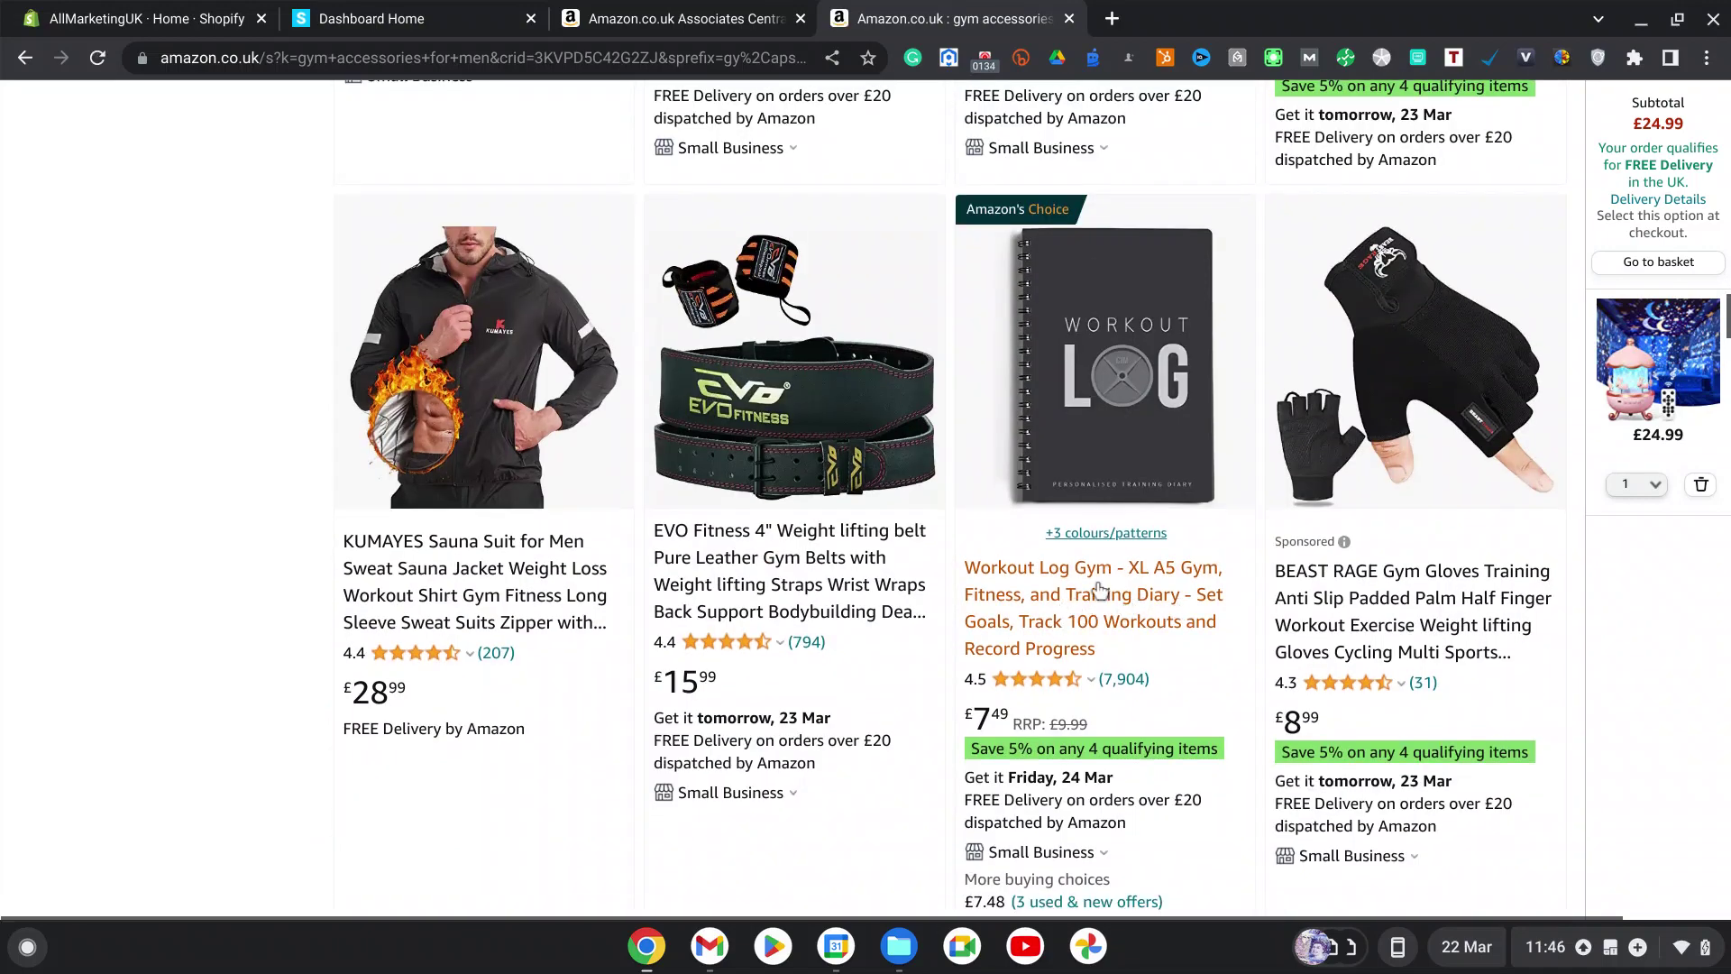
pyautogui.scroll(-3, 1096, 692)
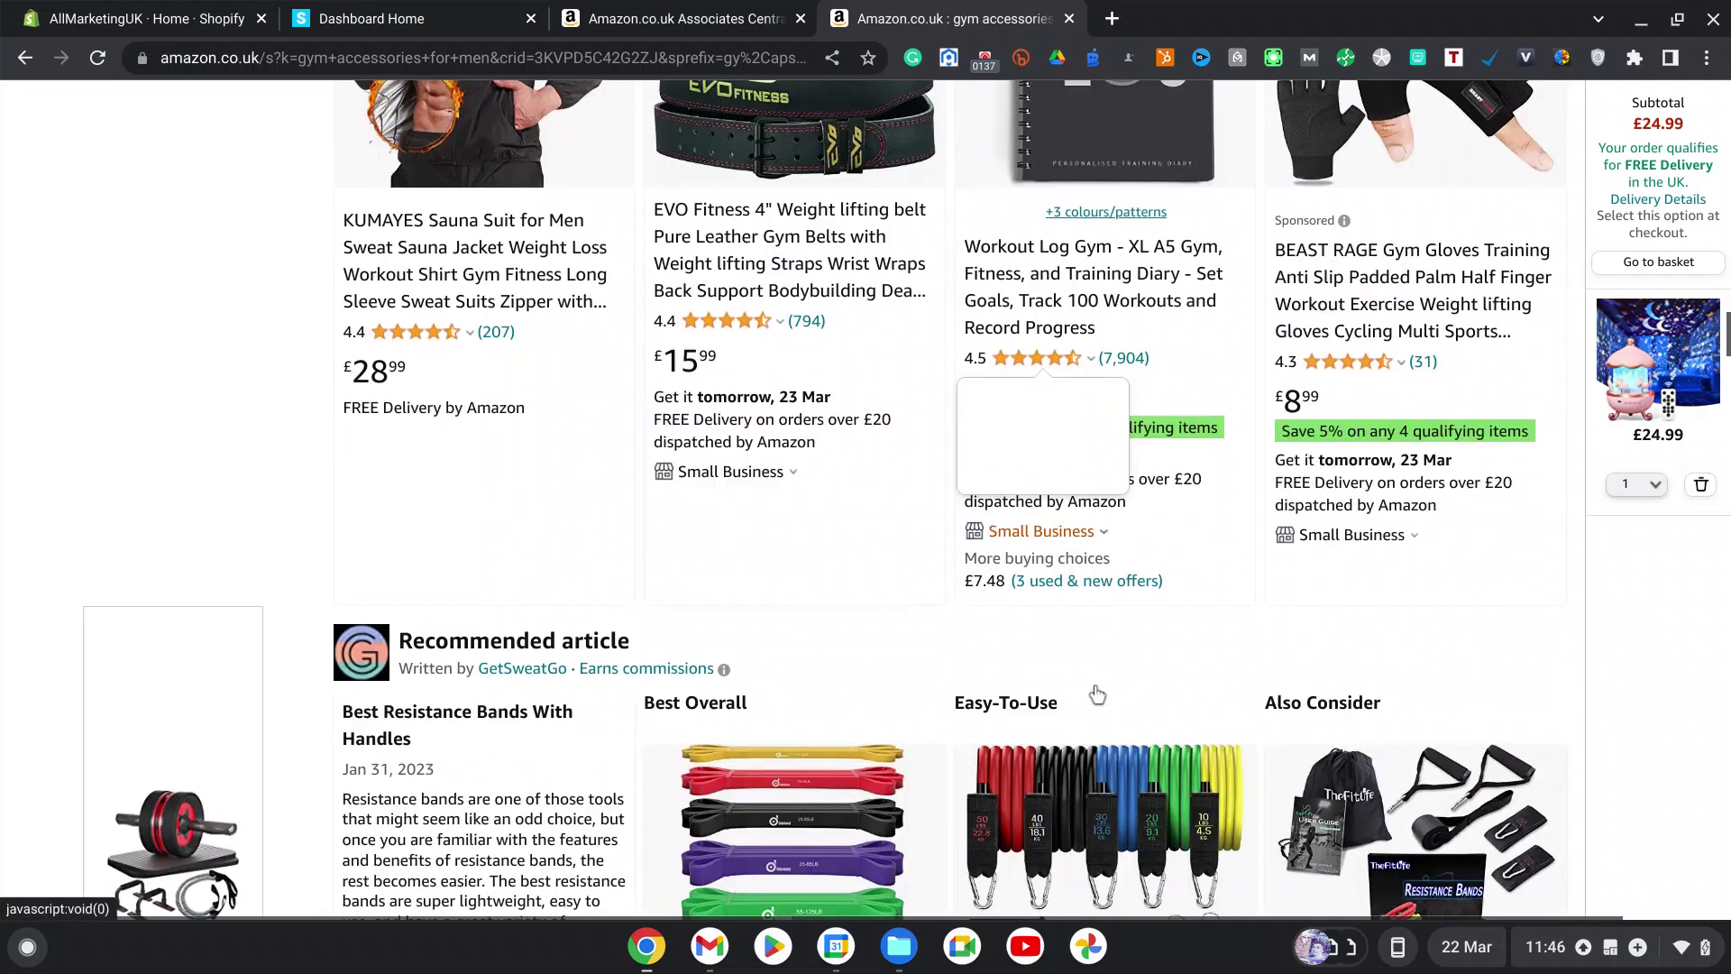
pyautogui.scroll(3, 1095, 692)
pyautogui.scroll(-3, 1124, 489)
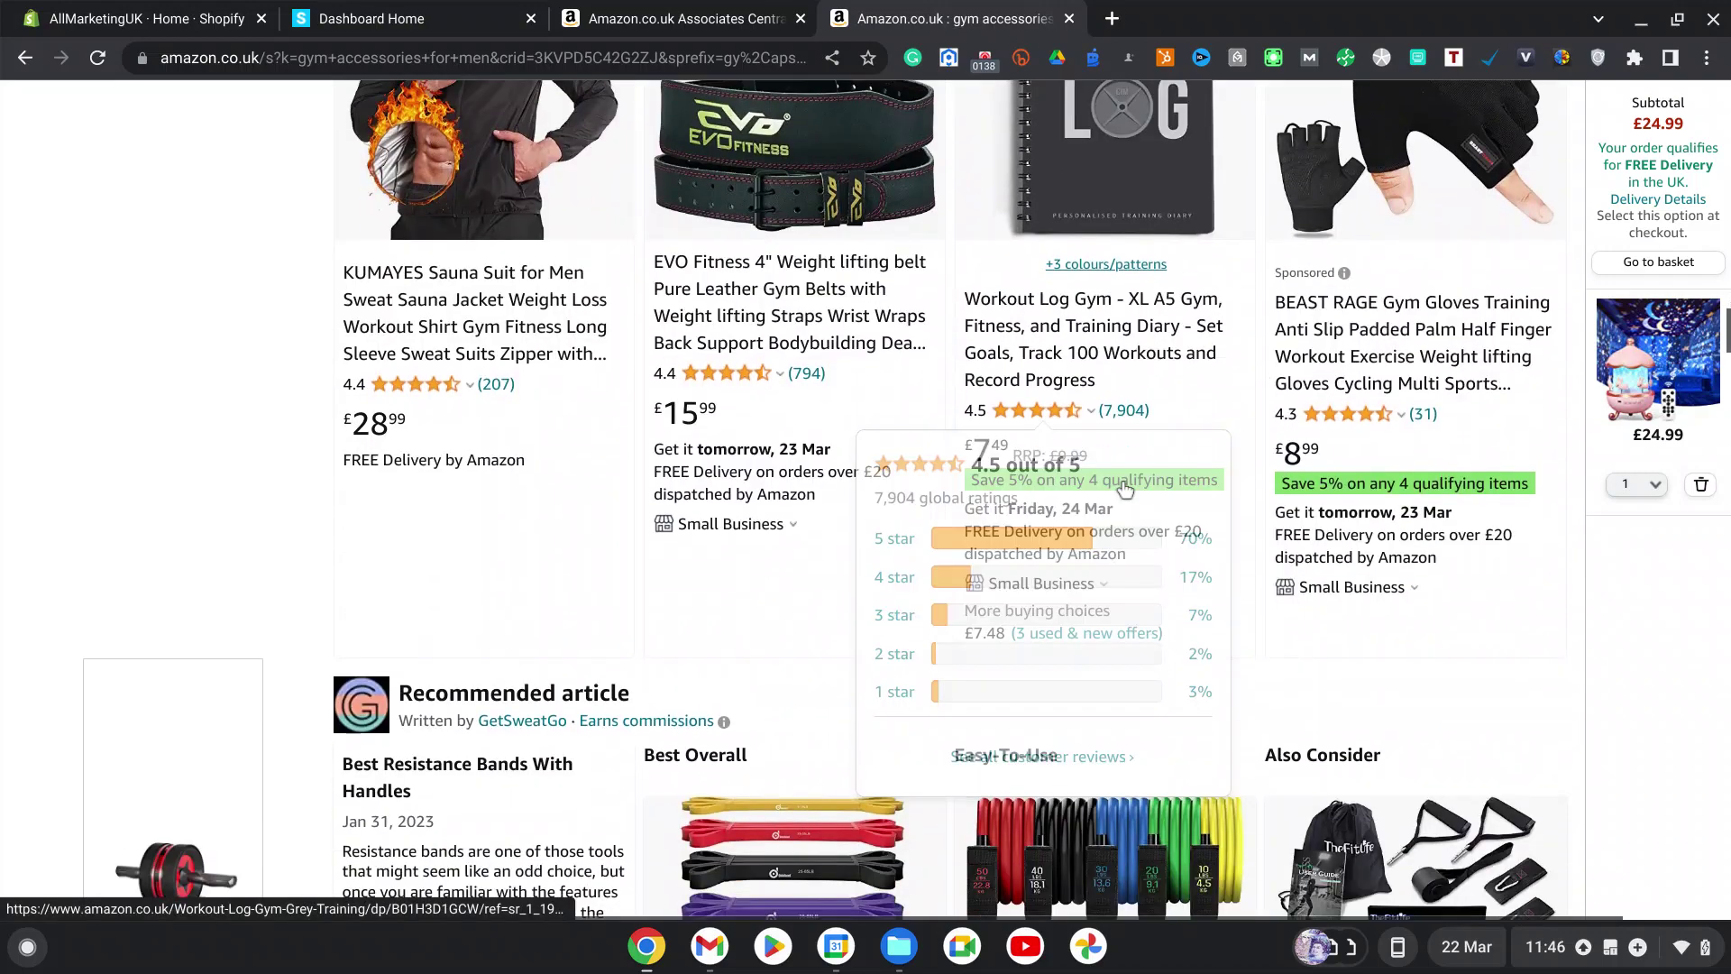
pyautogui.scroll(2, 1089, 347)
pyautogui.scroll(1, 1087, 343)
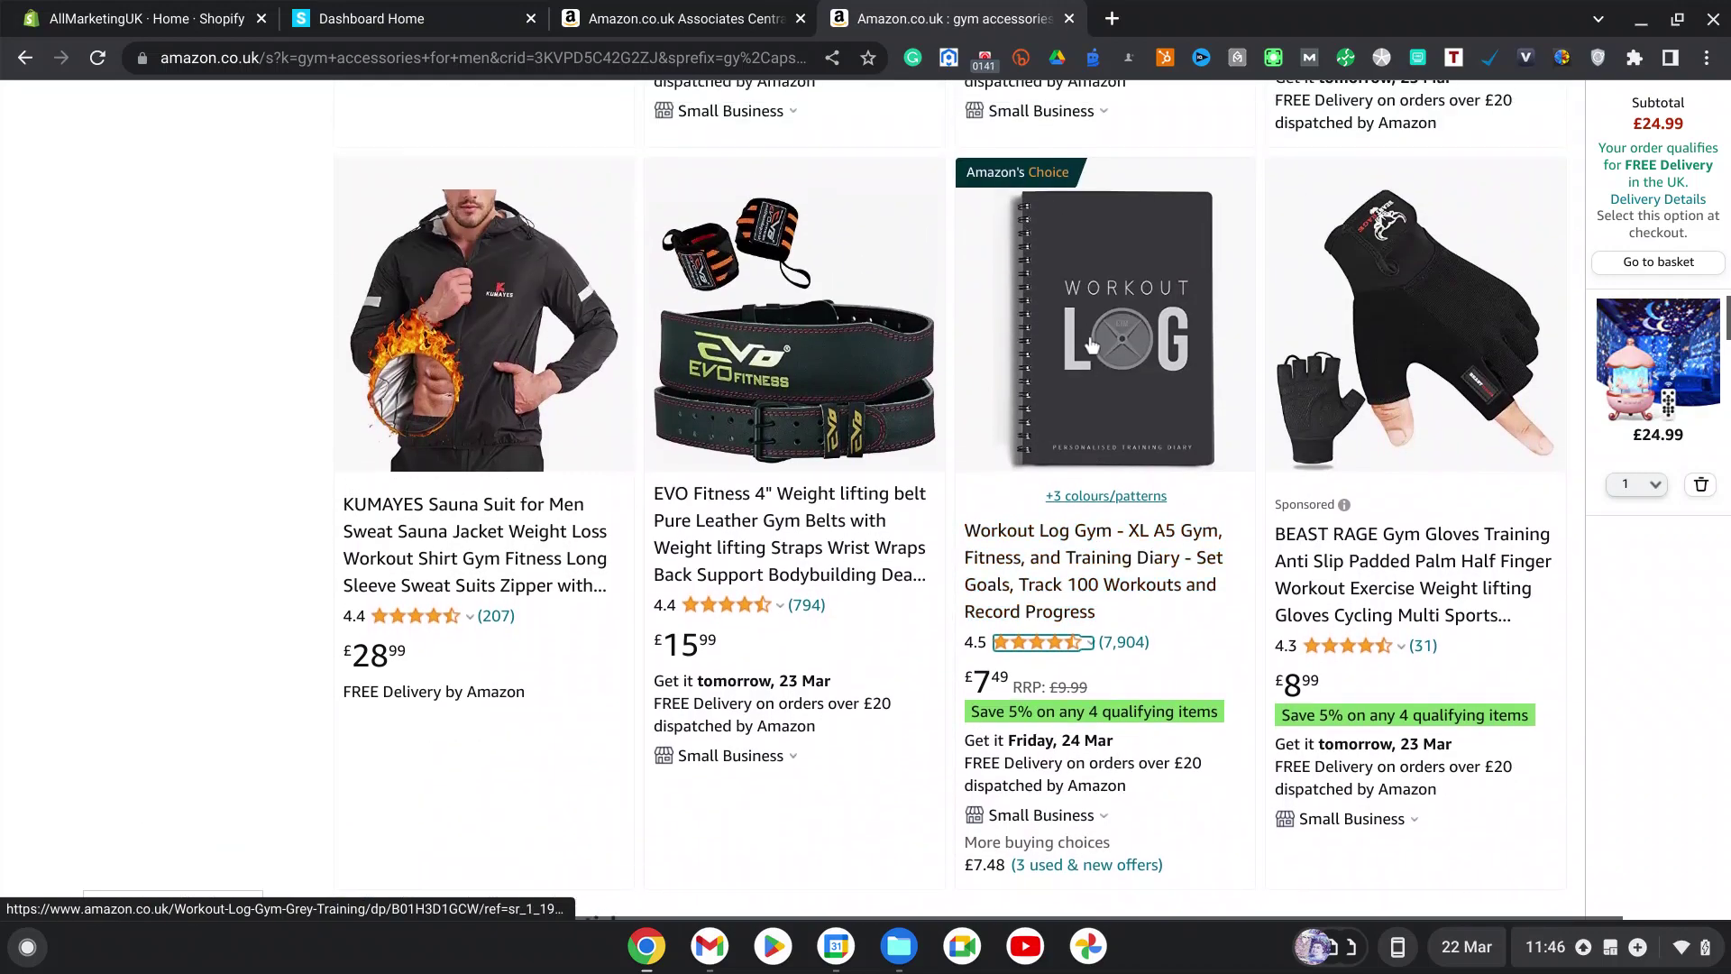
pyautogui.click(1092, 365)
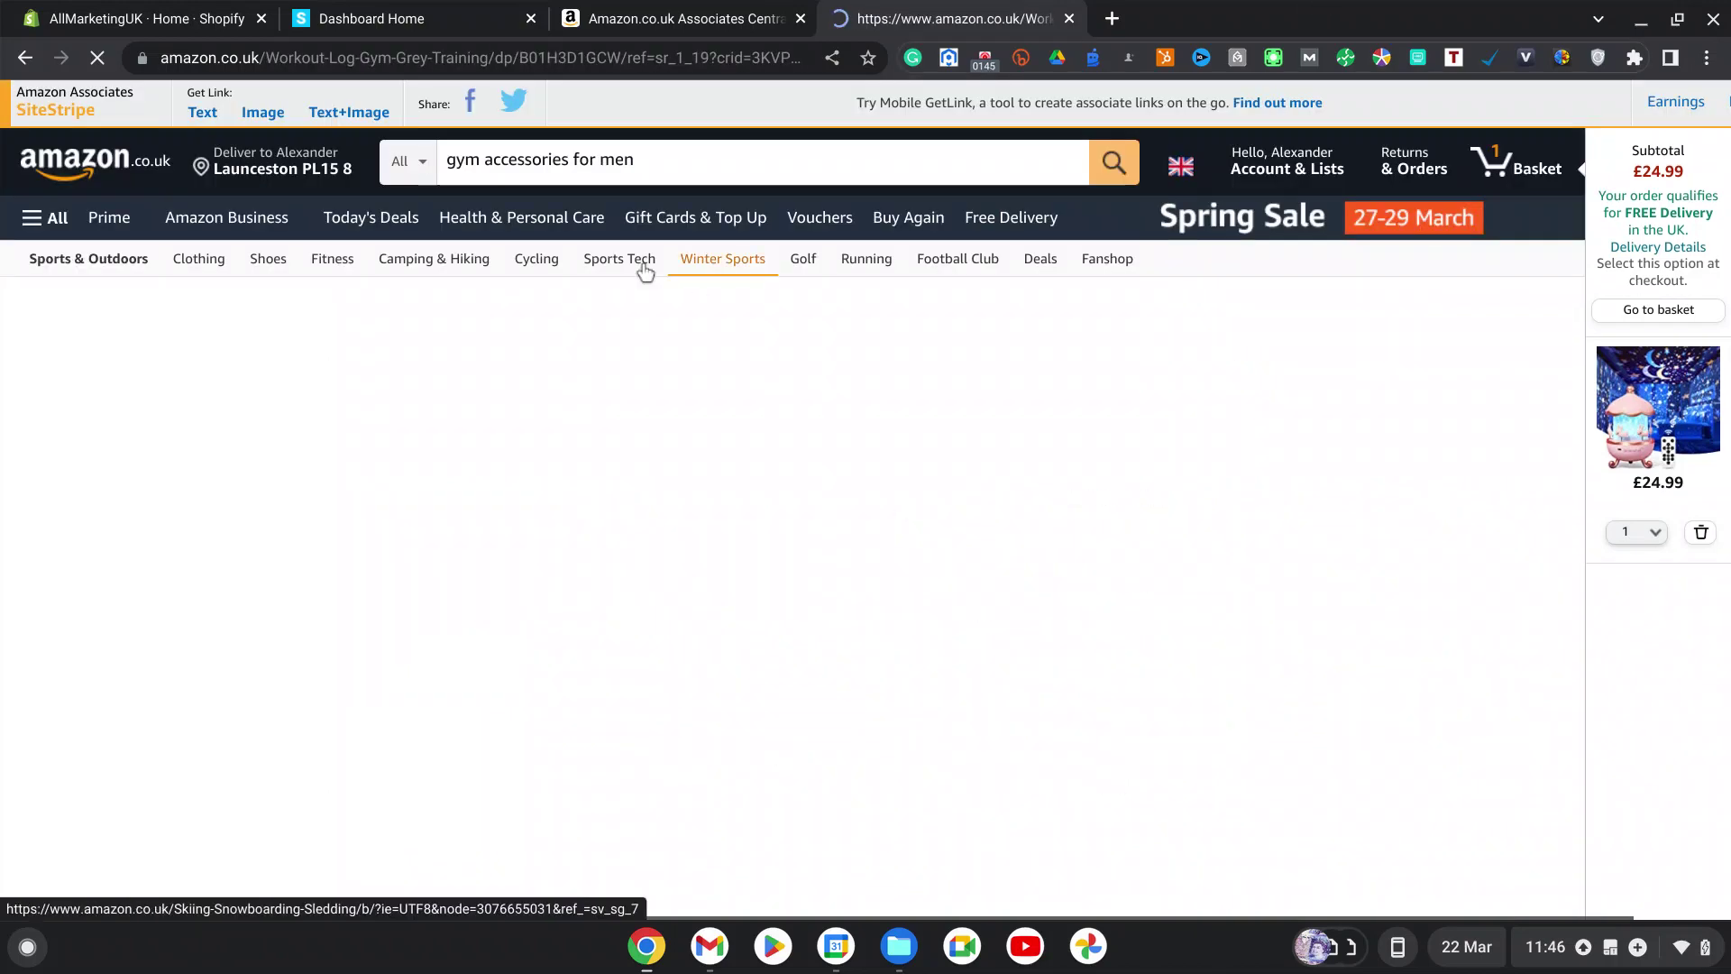
# Step: Review the Workout Log Gym diary details, select its URL, then go to the Spreadr Dashboard Home tab
pyautogui.scroll(-3, 486, 721)
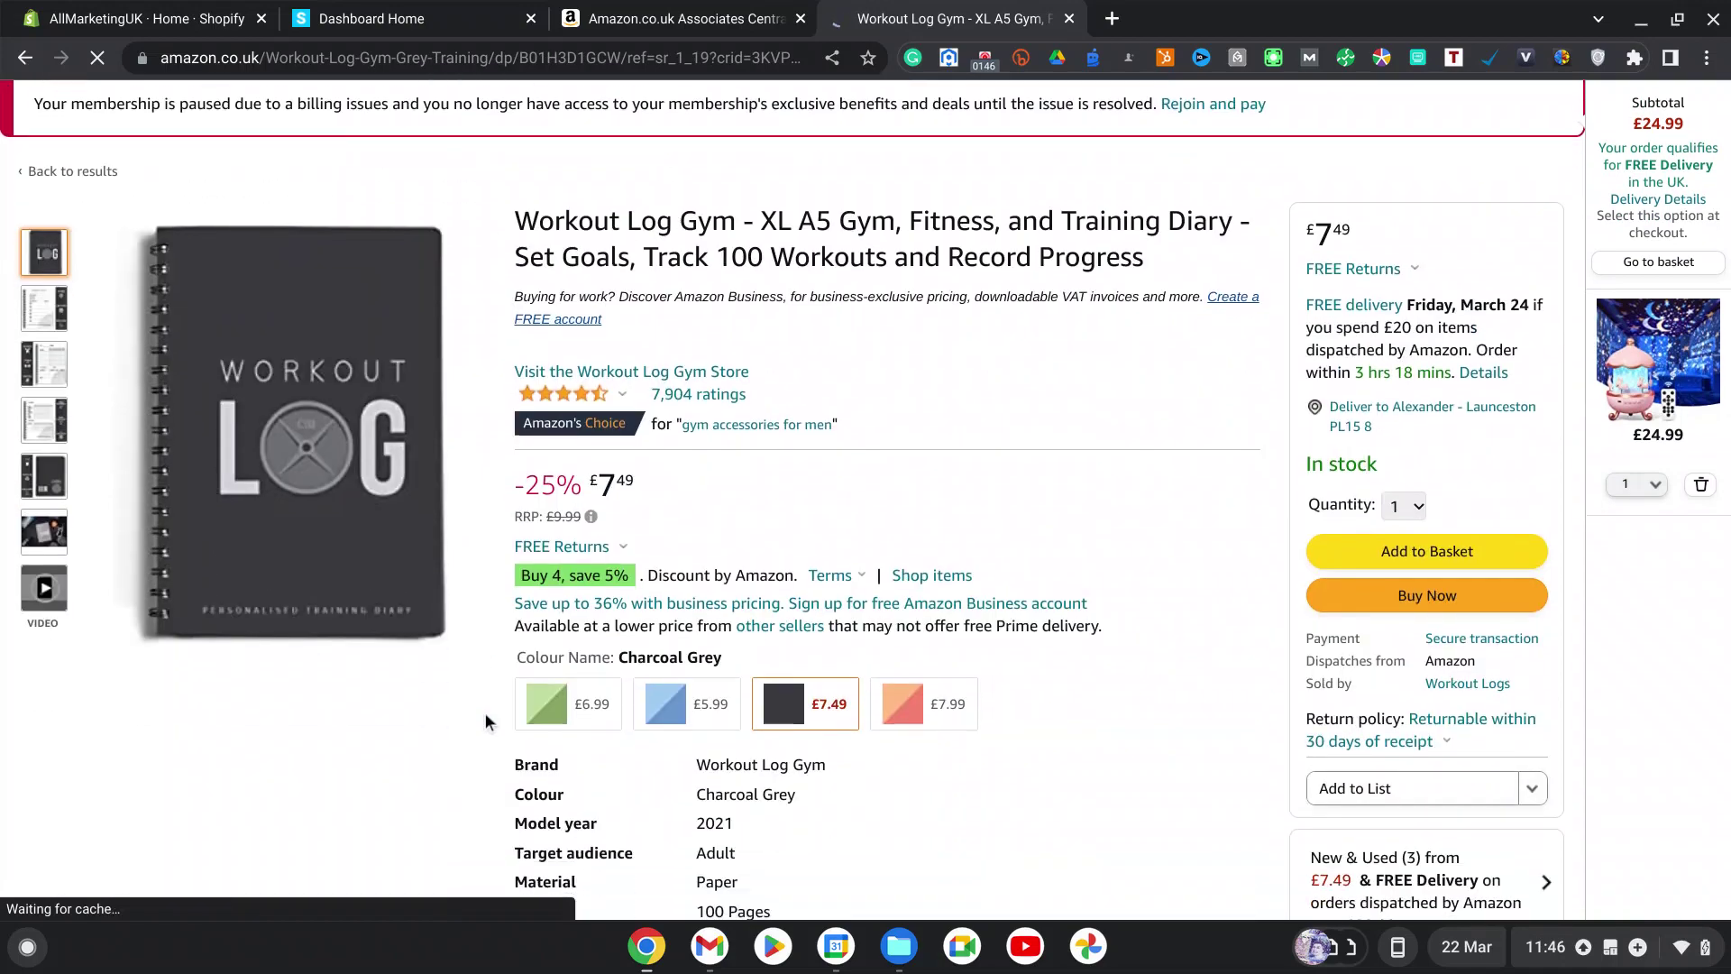
pyautogui.scroll(-3, 585, 431)
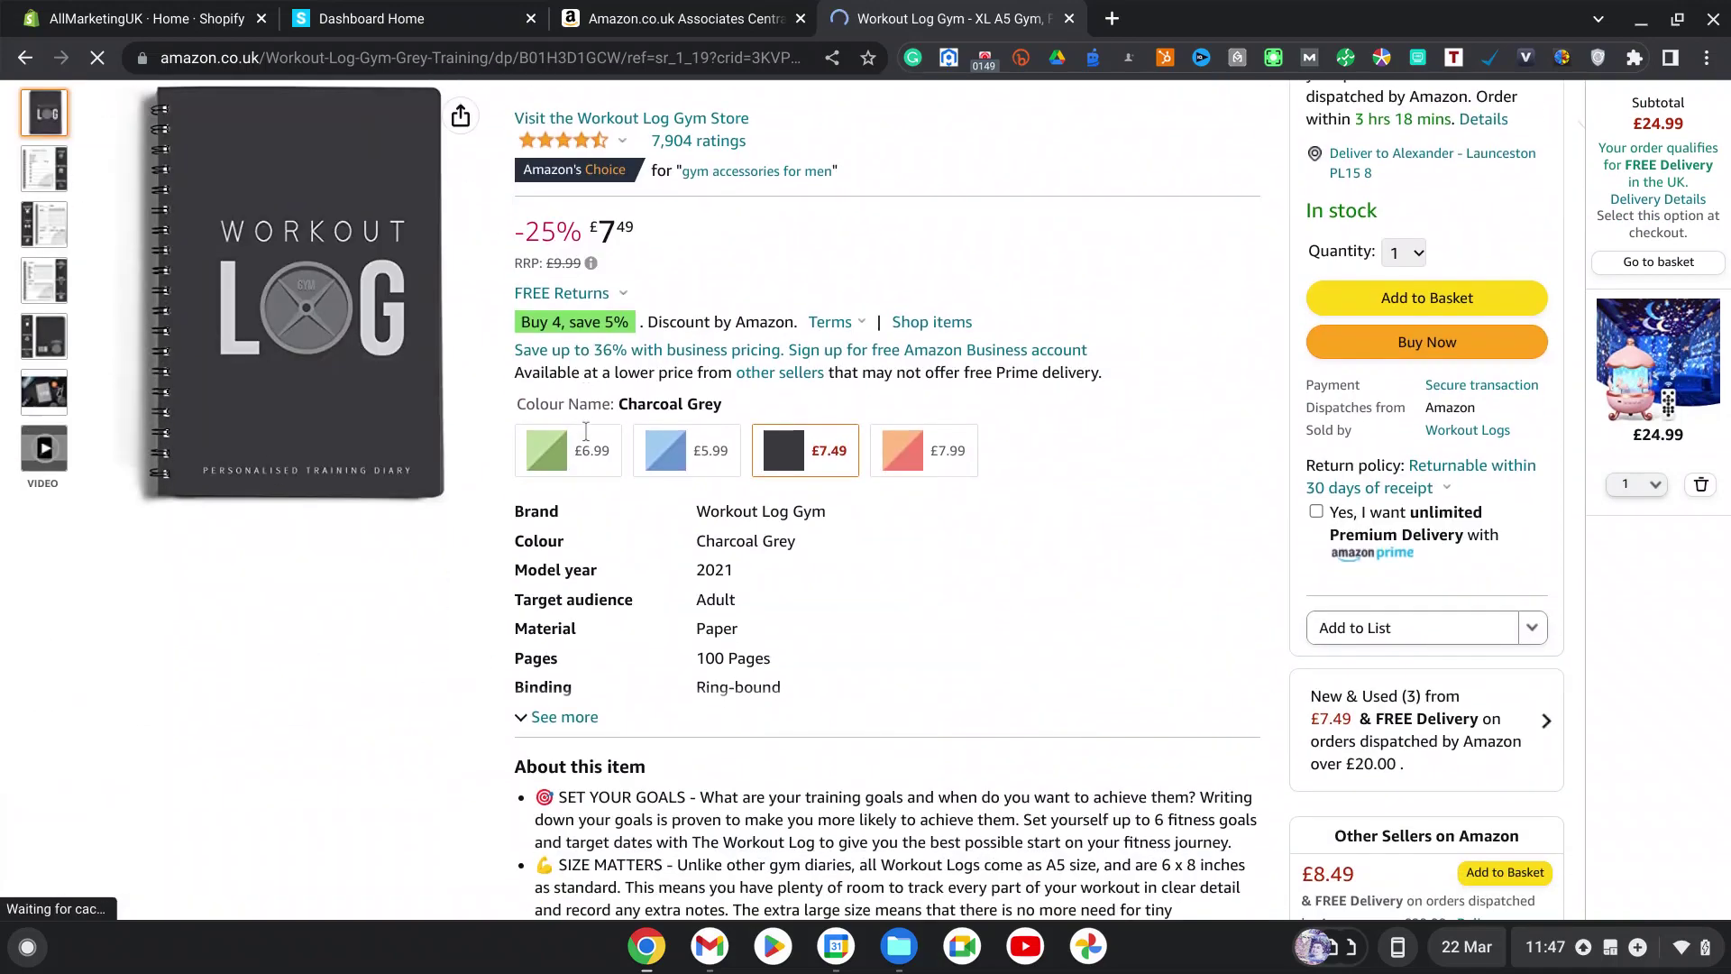
pyautogui.scroll(-4, 1041, 713)
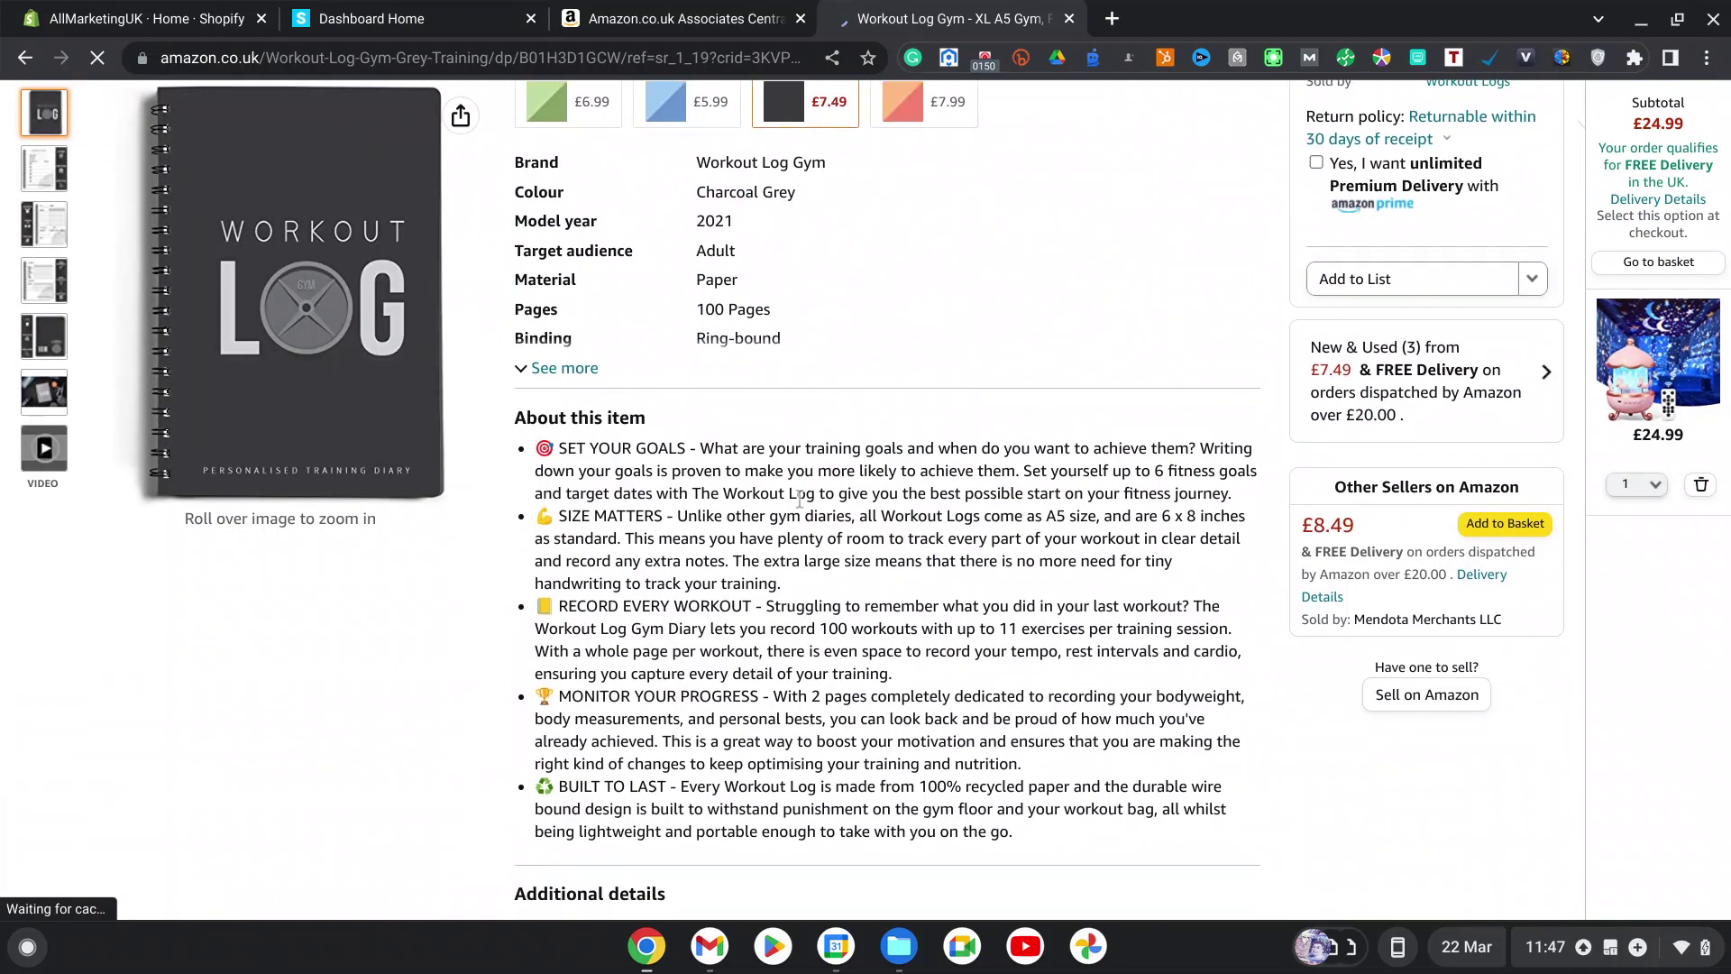
pyautogui.scroll(-4, 905, 534)
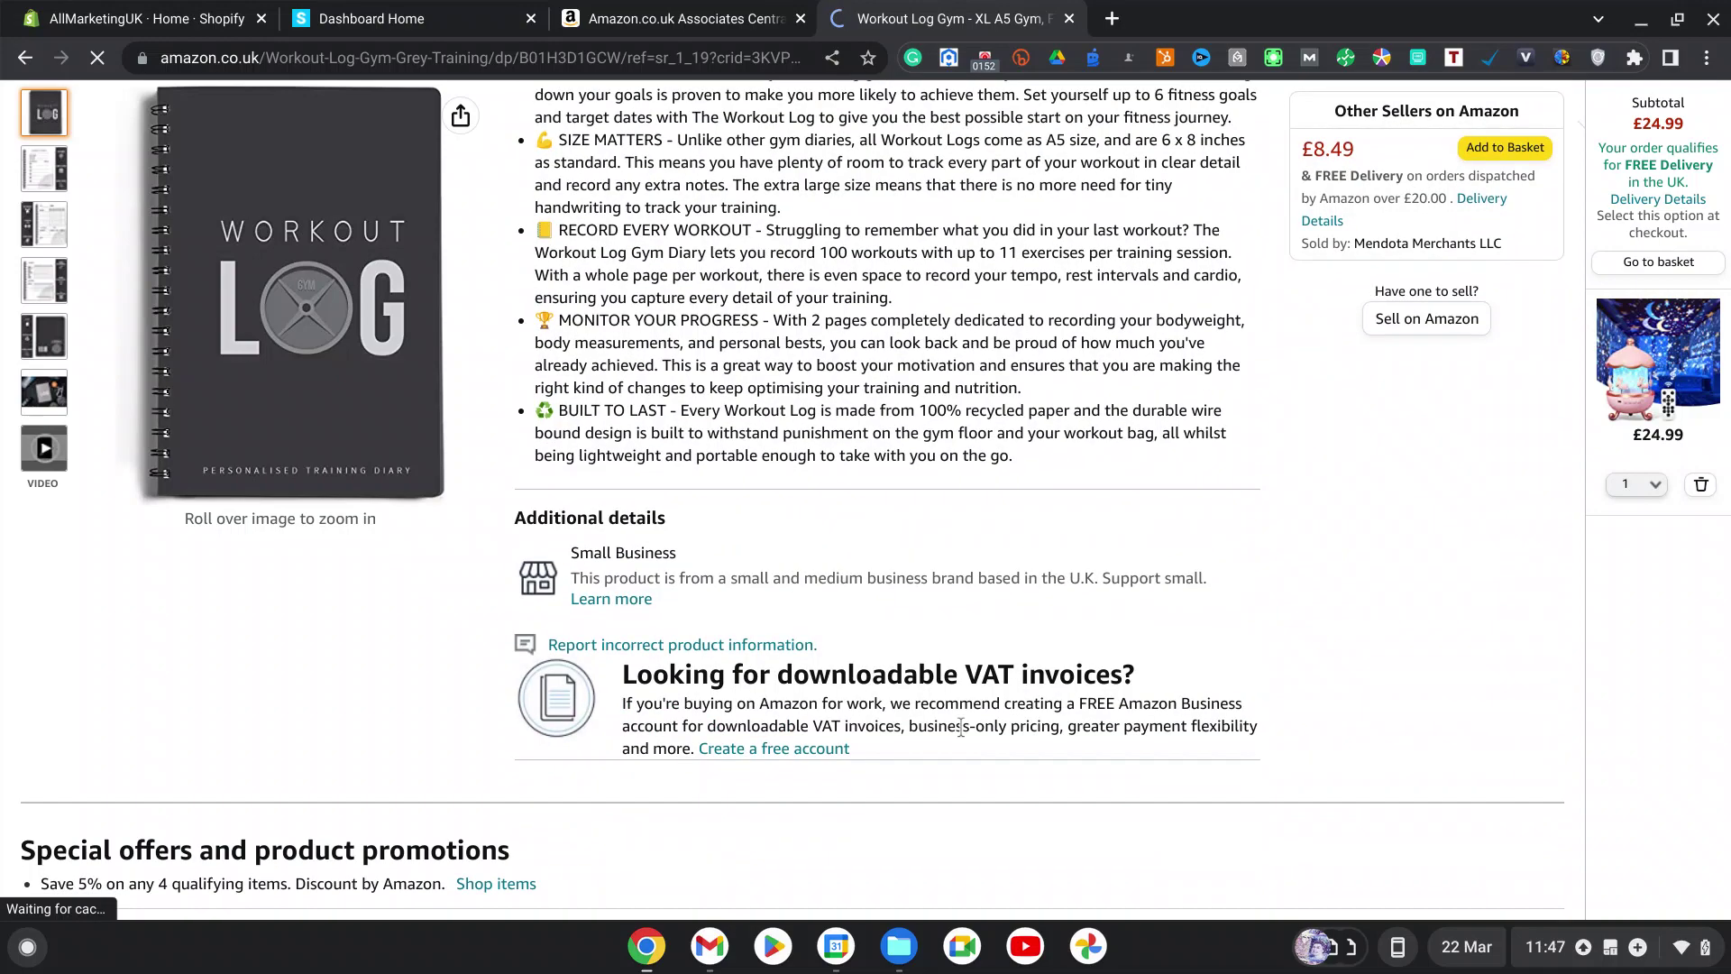
pyautogui.scroll(10, 883, 710)
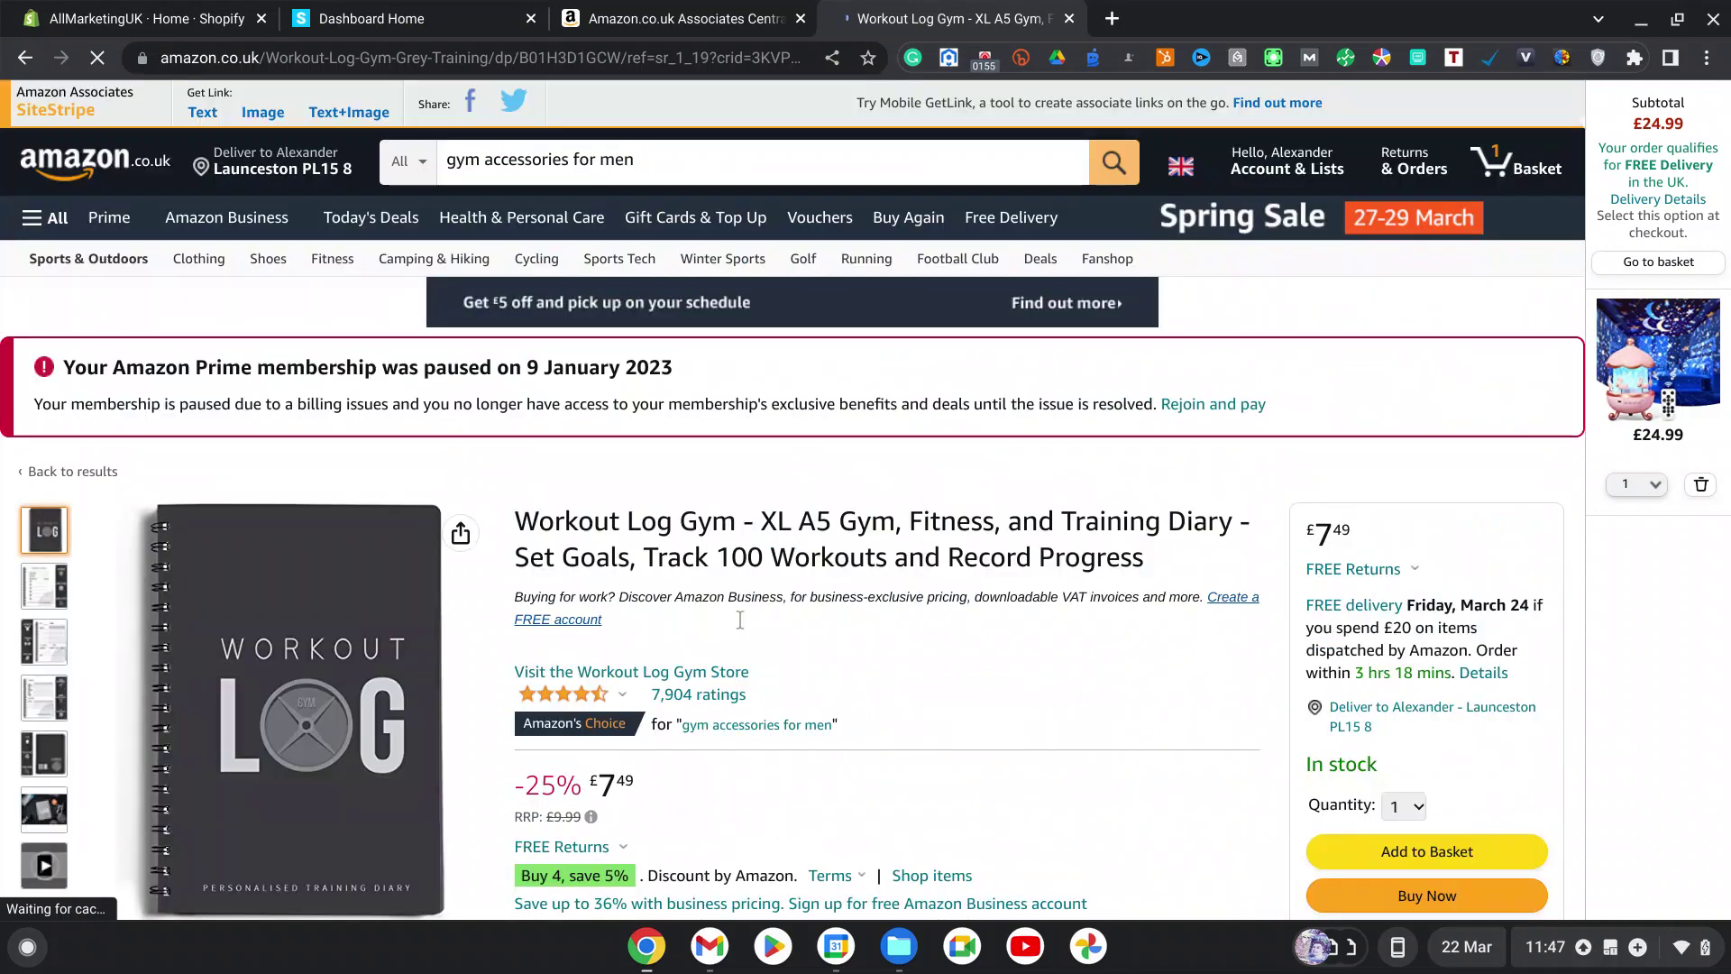
pyautogui.click(491, 57)
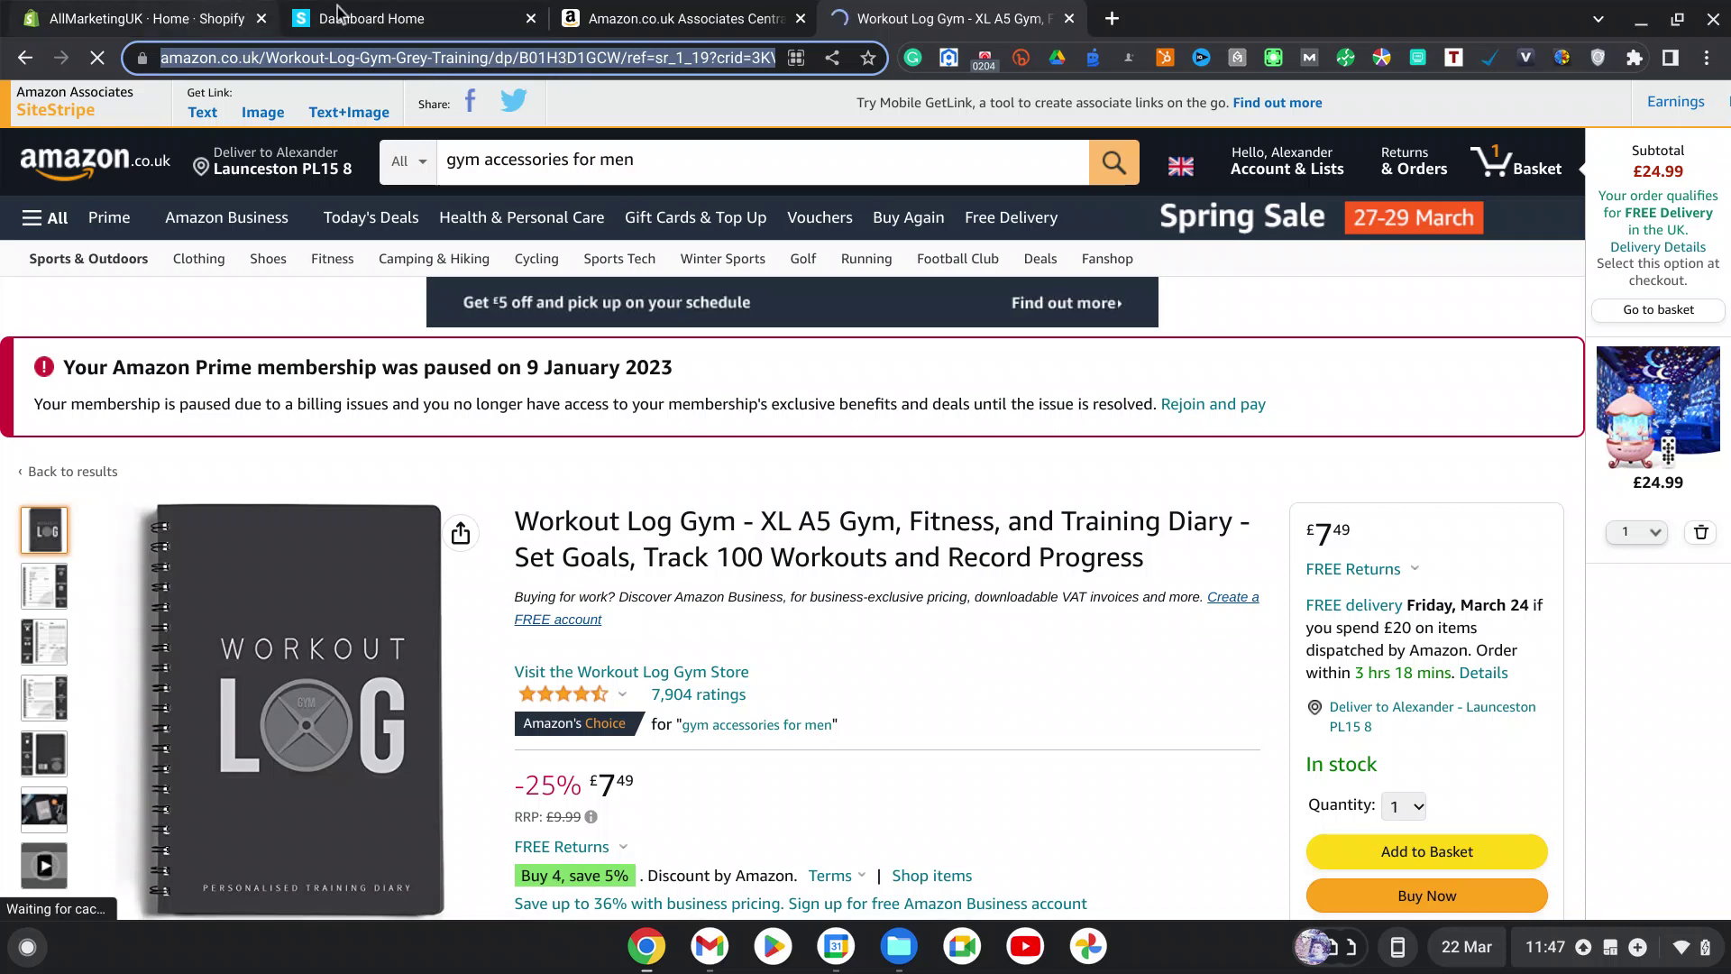
pyautogui.click(394, 22)
# Step: Review the Shopify admin Home dashboard's sessions, sales, setup guide and £39.35 payout
pyautogui.click(104, 23)
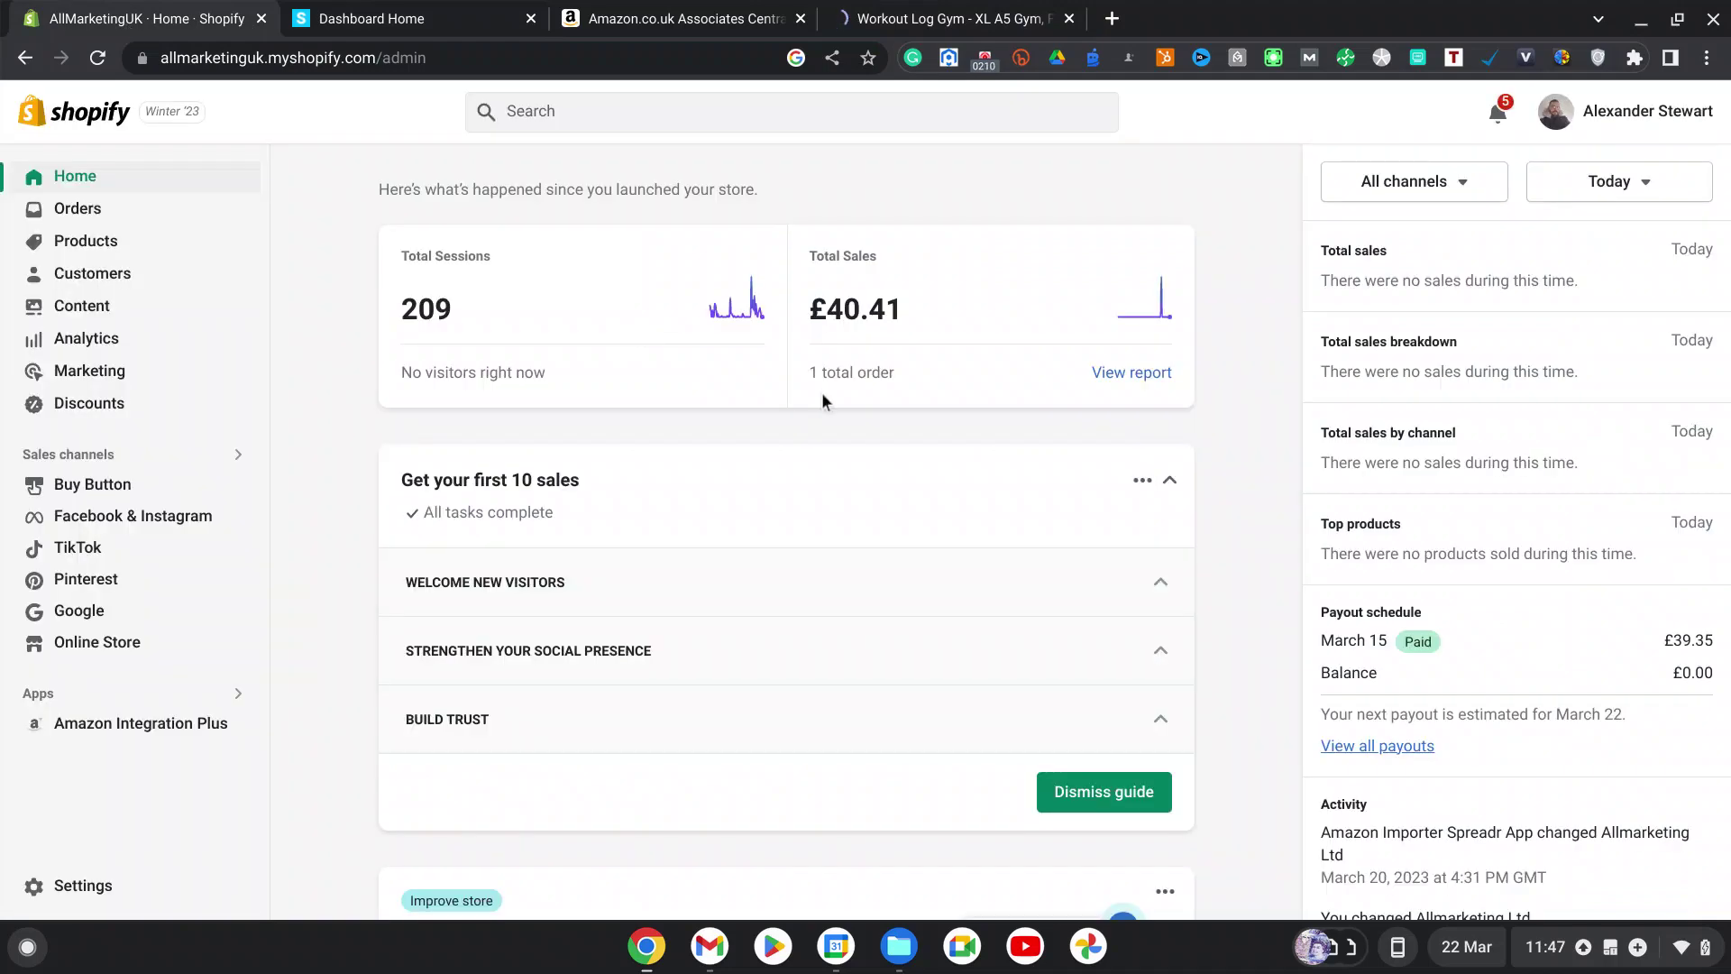
pyautogui.scroll(-2, 822, 400)
pyautogui.scroll(-3, 822, 399)
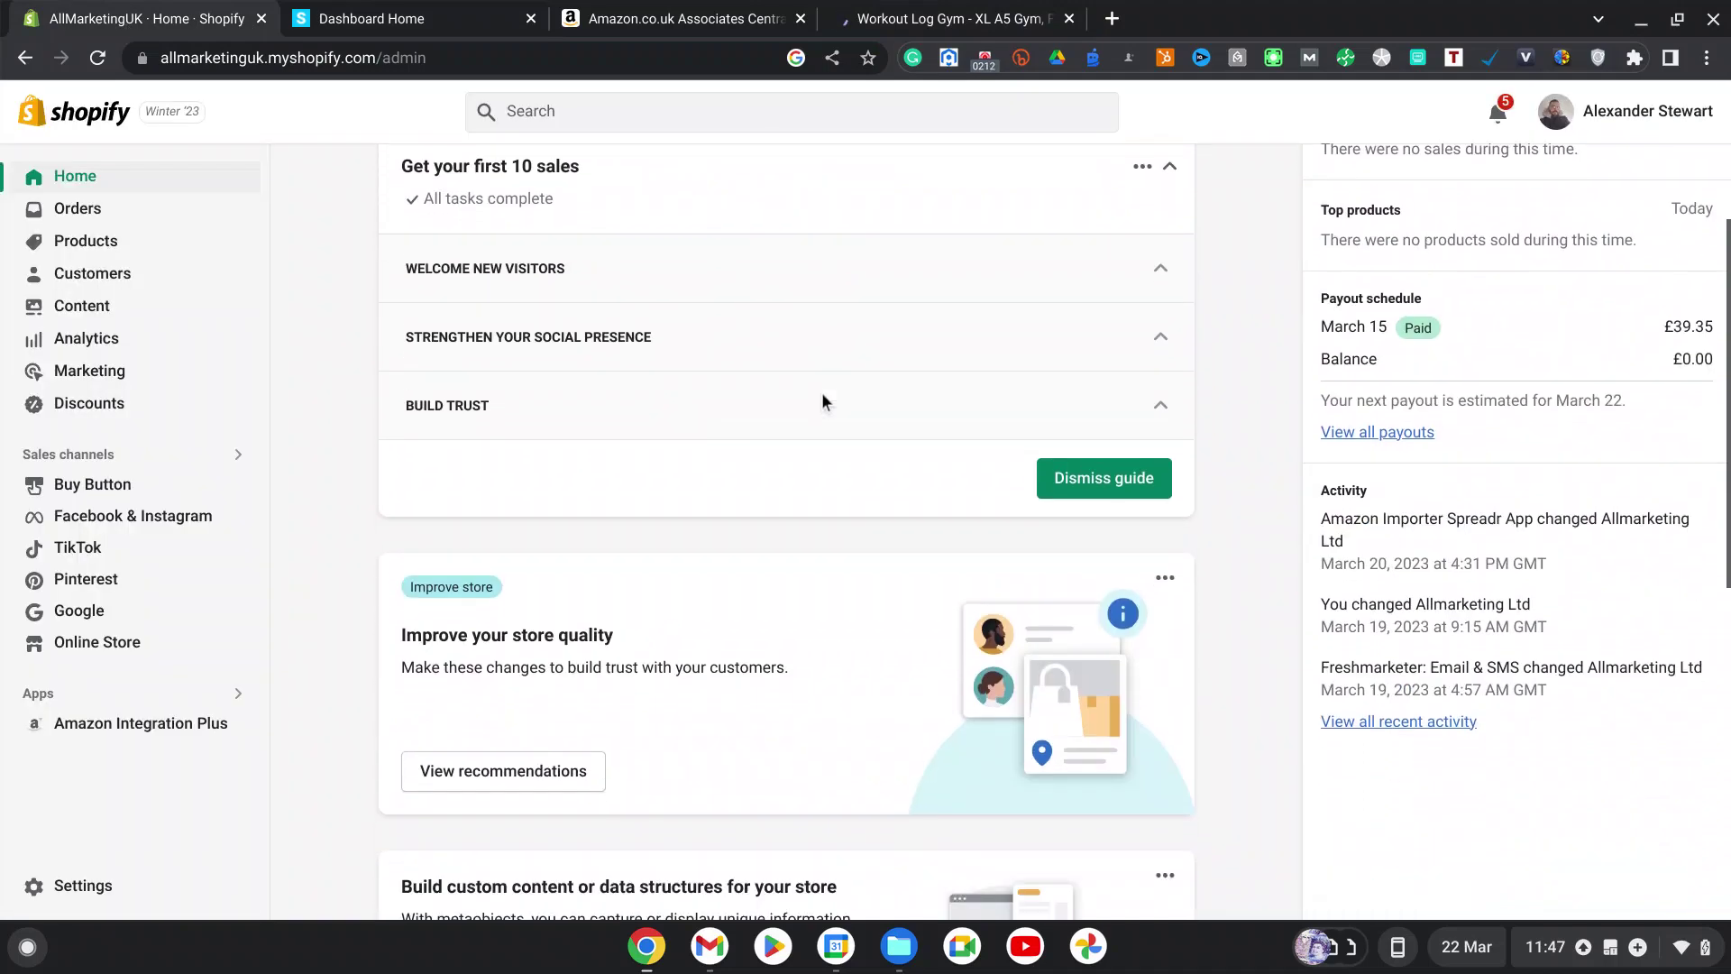
pyautogui.scroll(5, 822, 400)
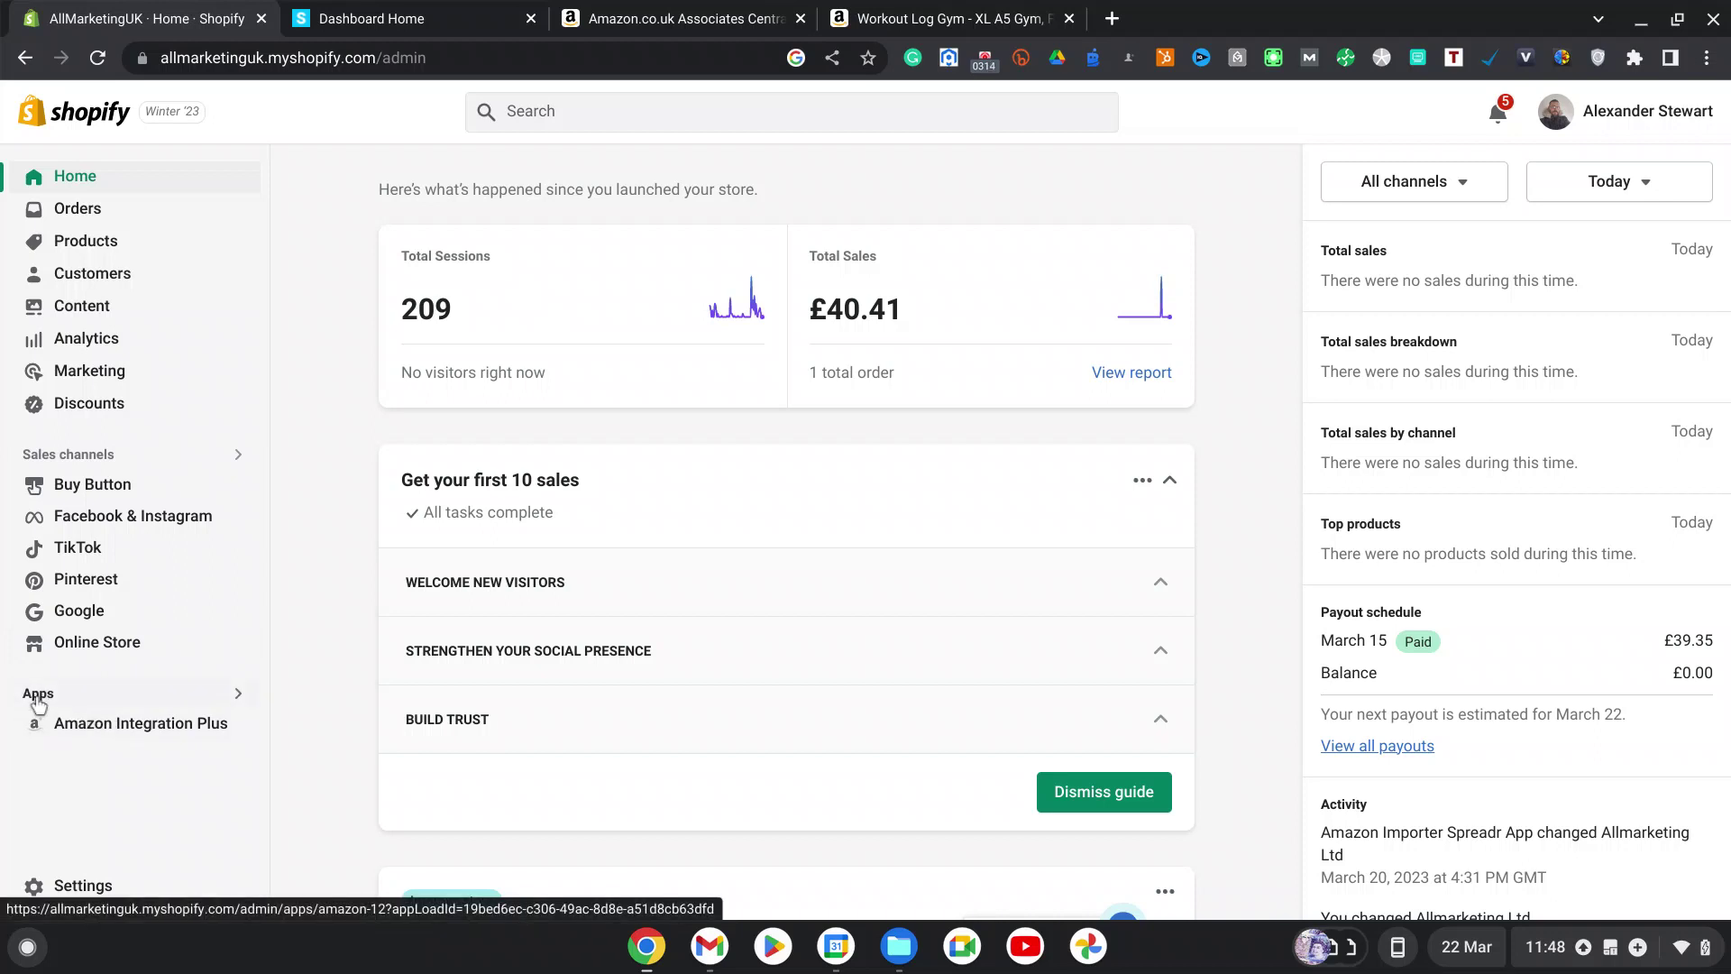
# Step: Show the installed apps list, including Amazon Importer Spreadr App and Amazon Integration Plus
pyautogui.click(238, 693)
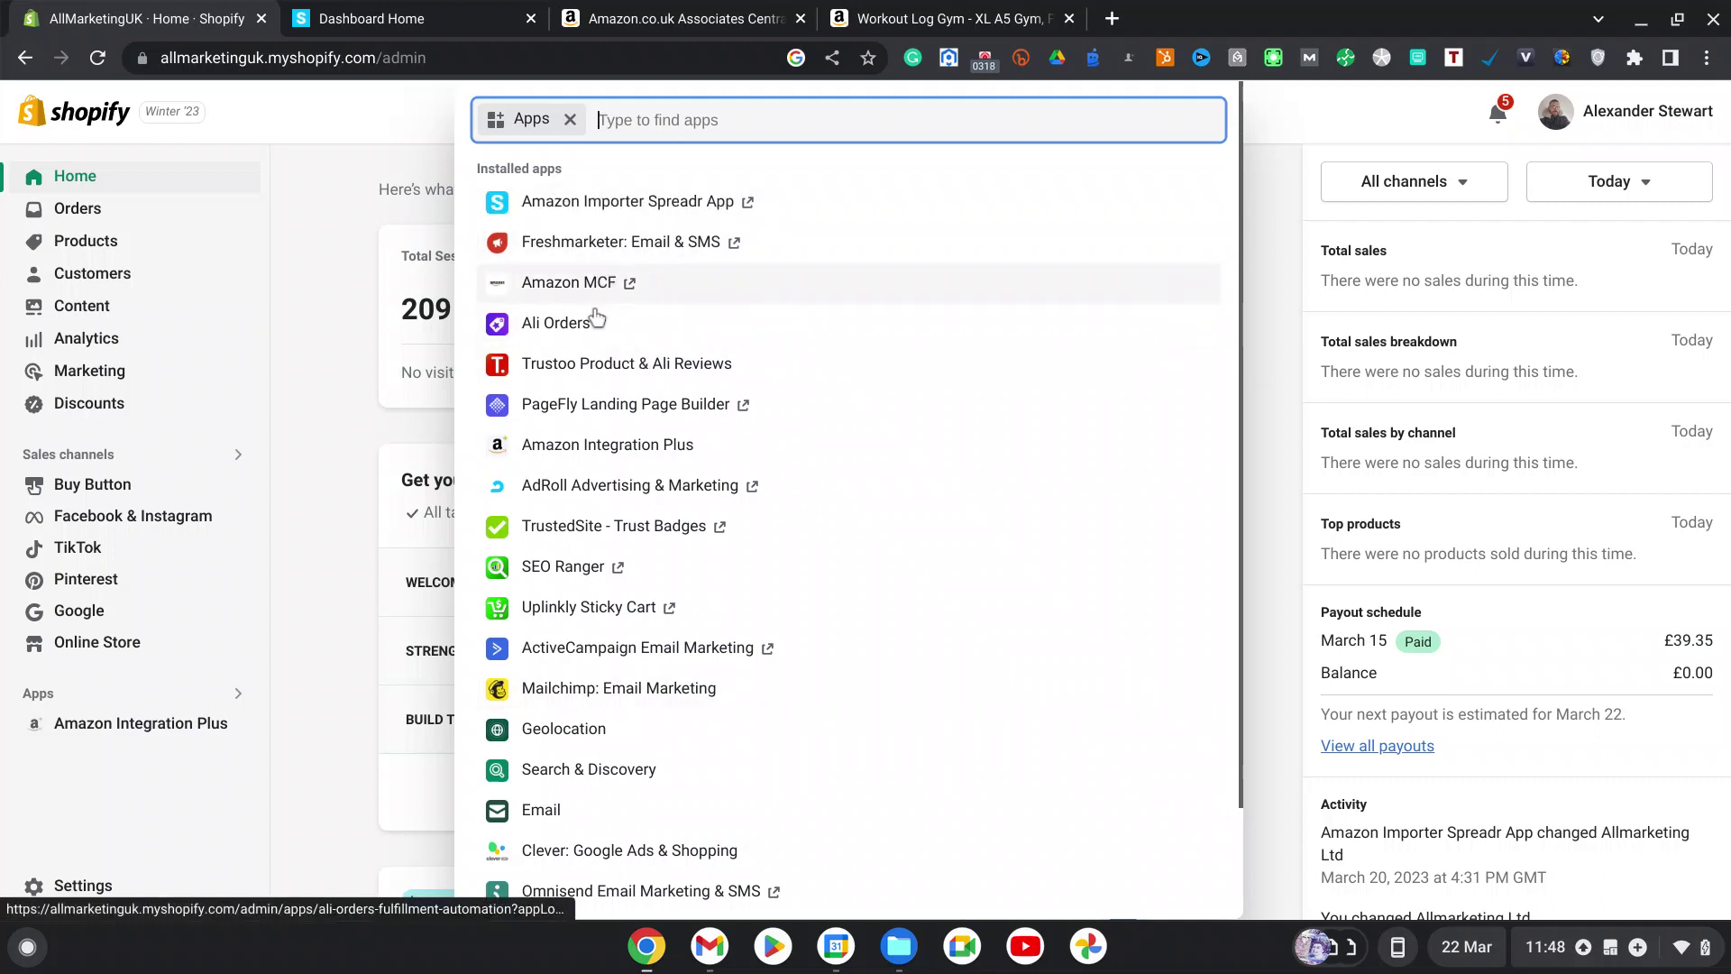
pyautogui.scroll(-2, 597, 320)
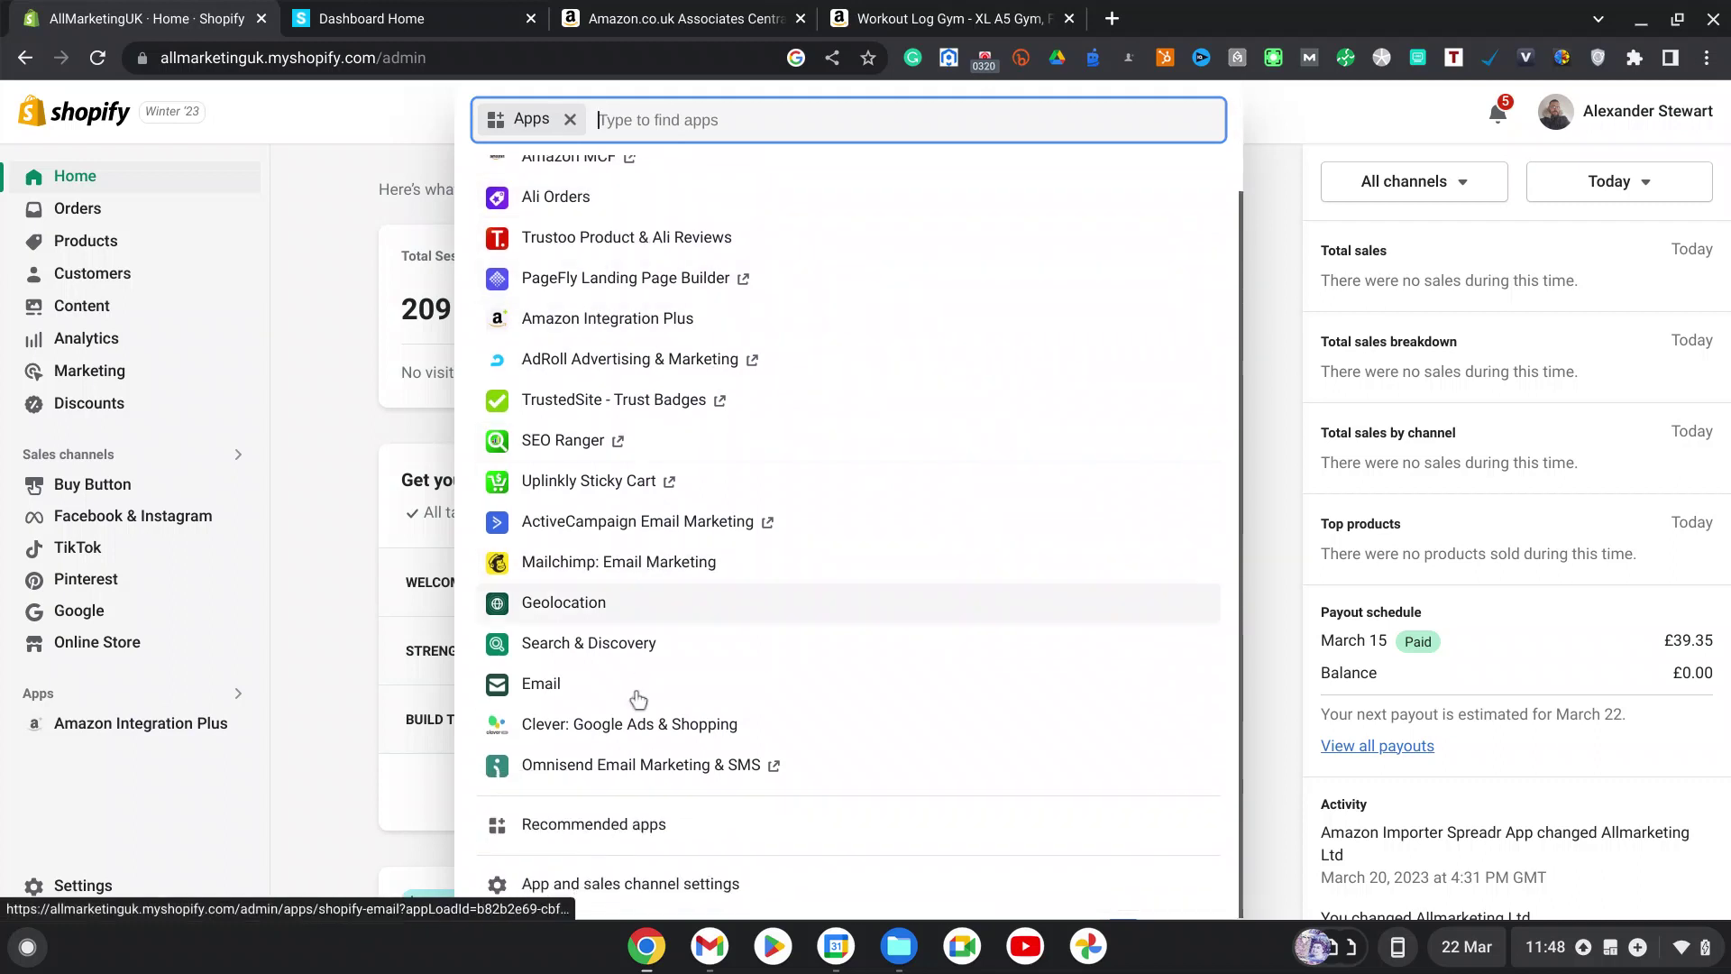
pyautogui.scroll(2, 648, 741)
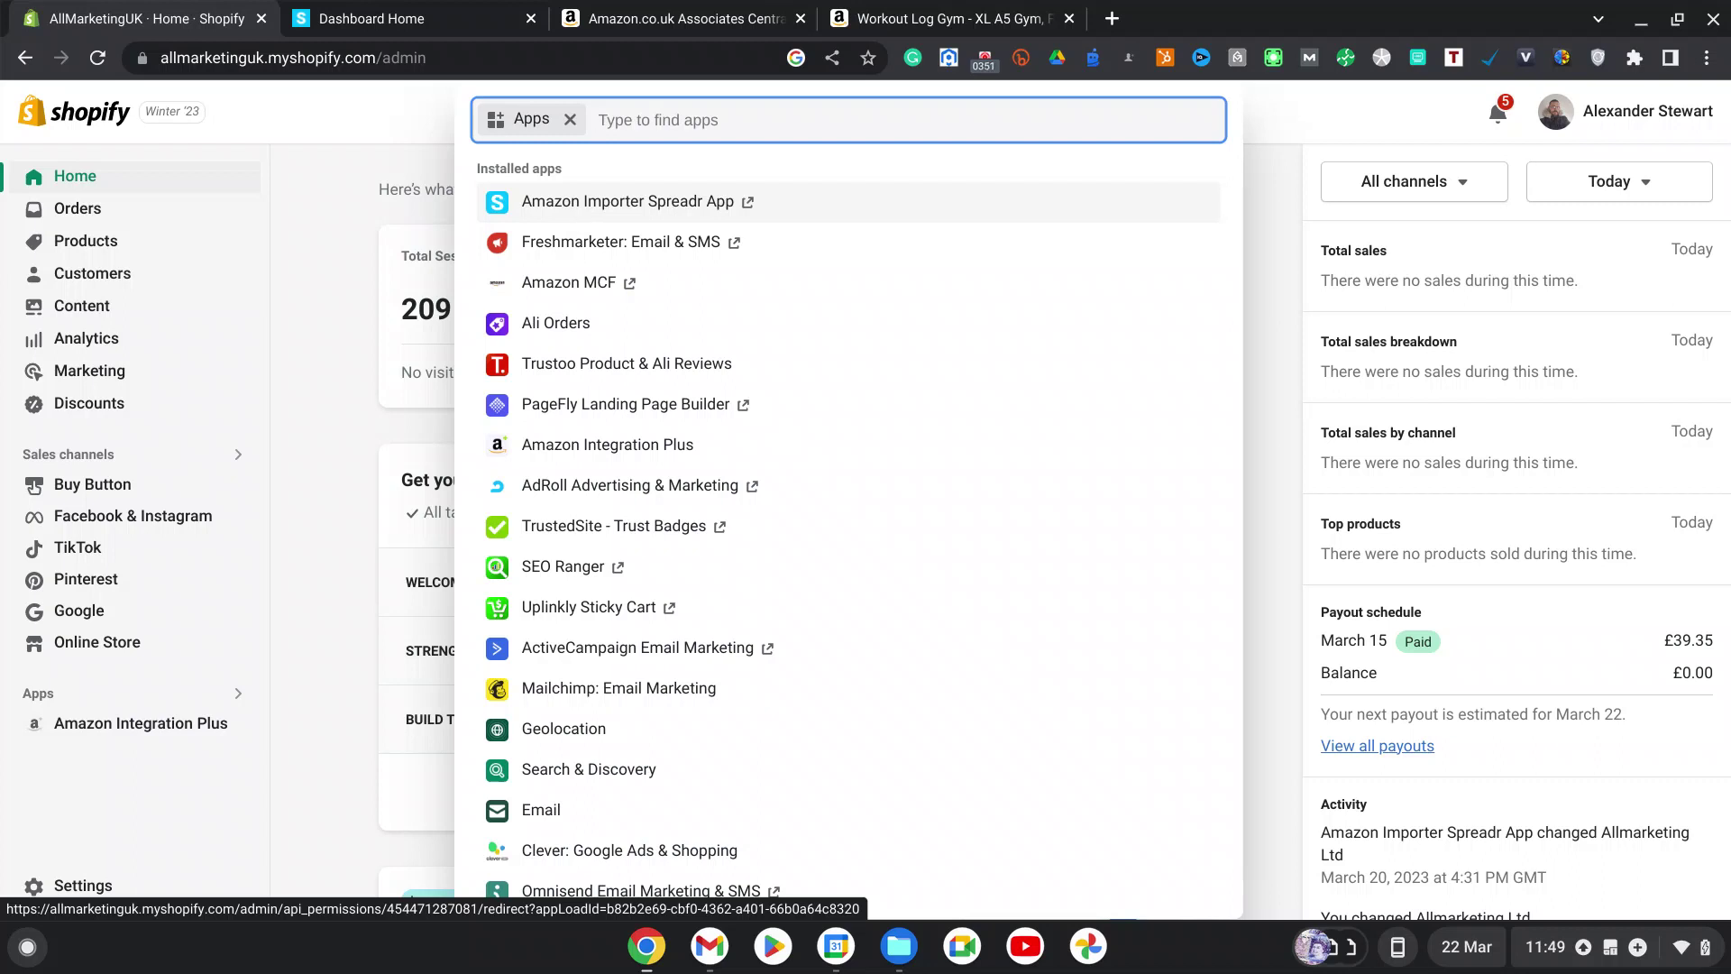
# Step: Launch Amazon Importer Spreadr App and show its 39 imported products, copying the Workout Log URL
pyautogui.click(620, 202)
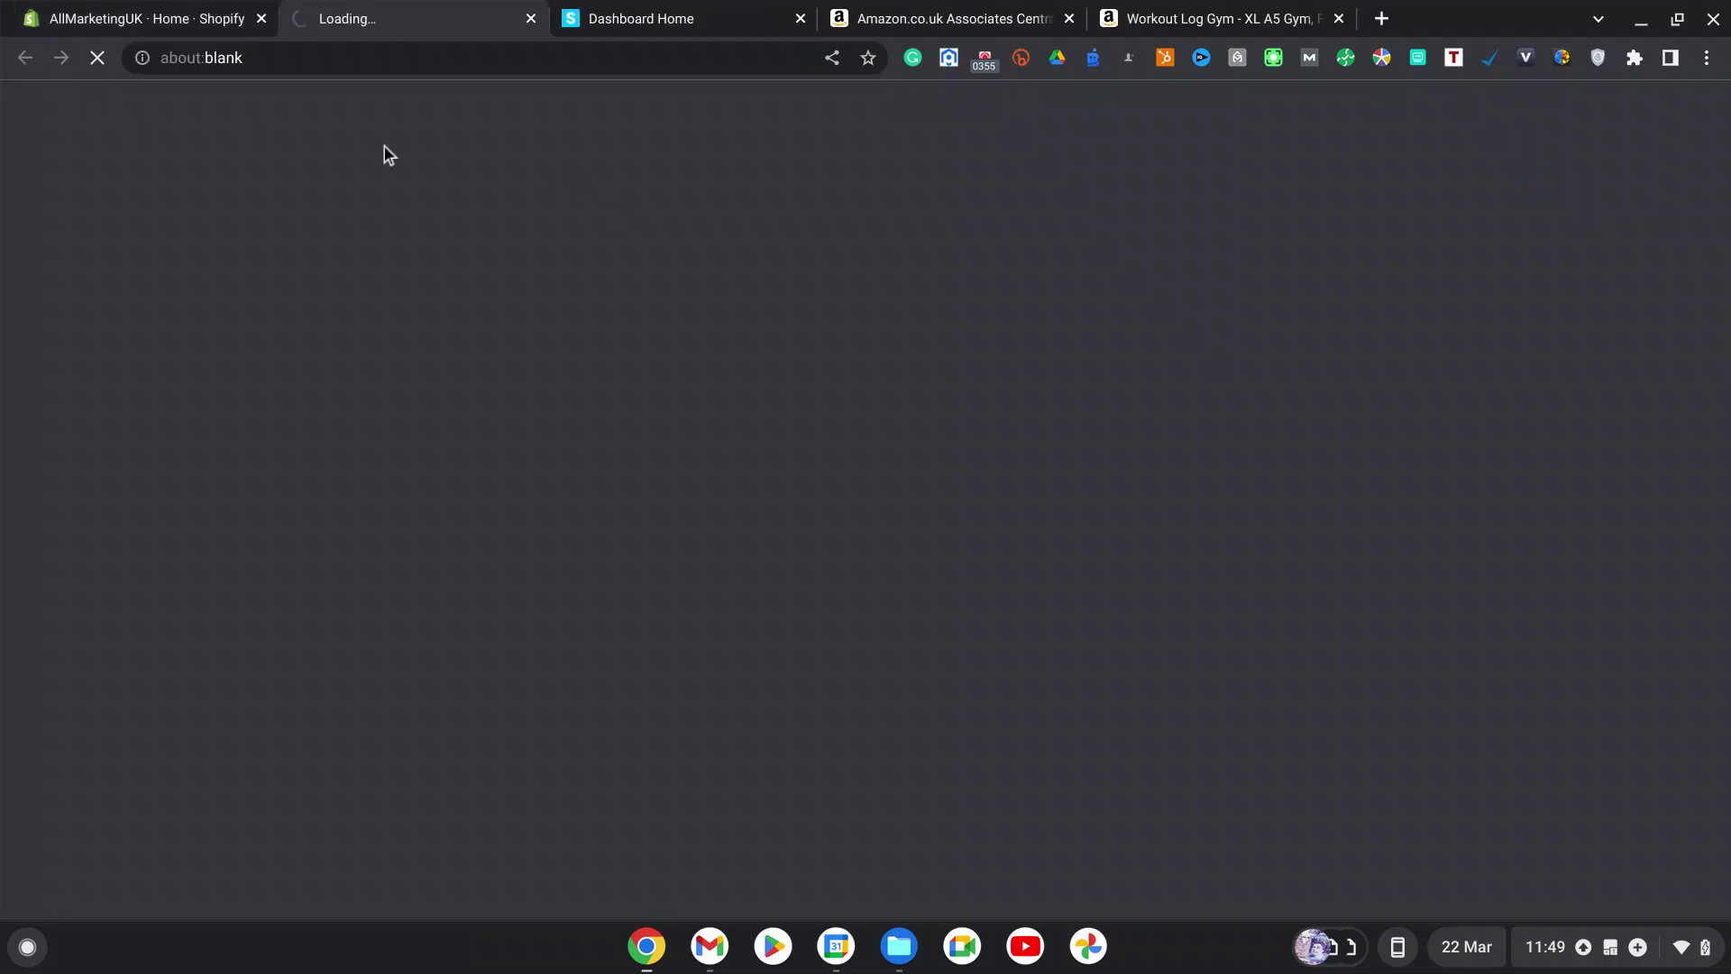
pyautogui.click(531, 19)
pyautogui.click(382, 18)
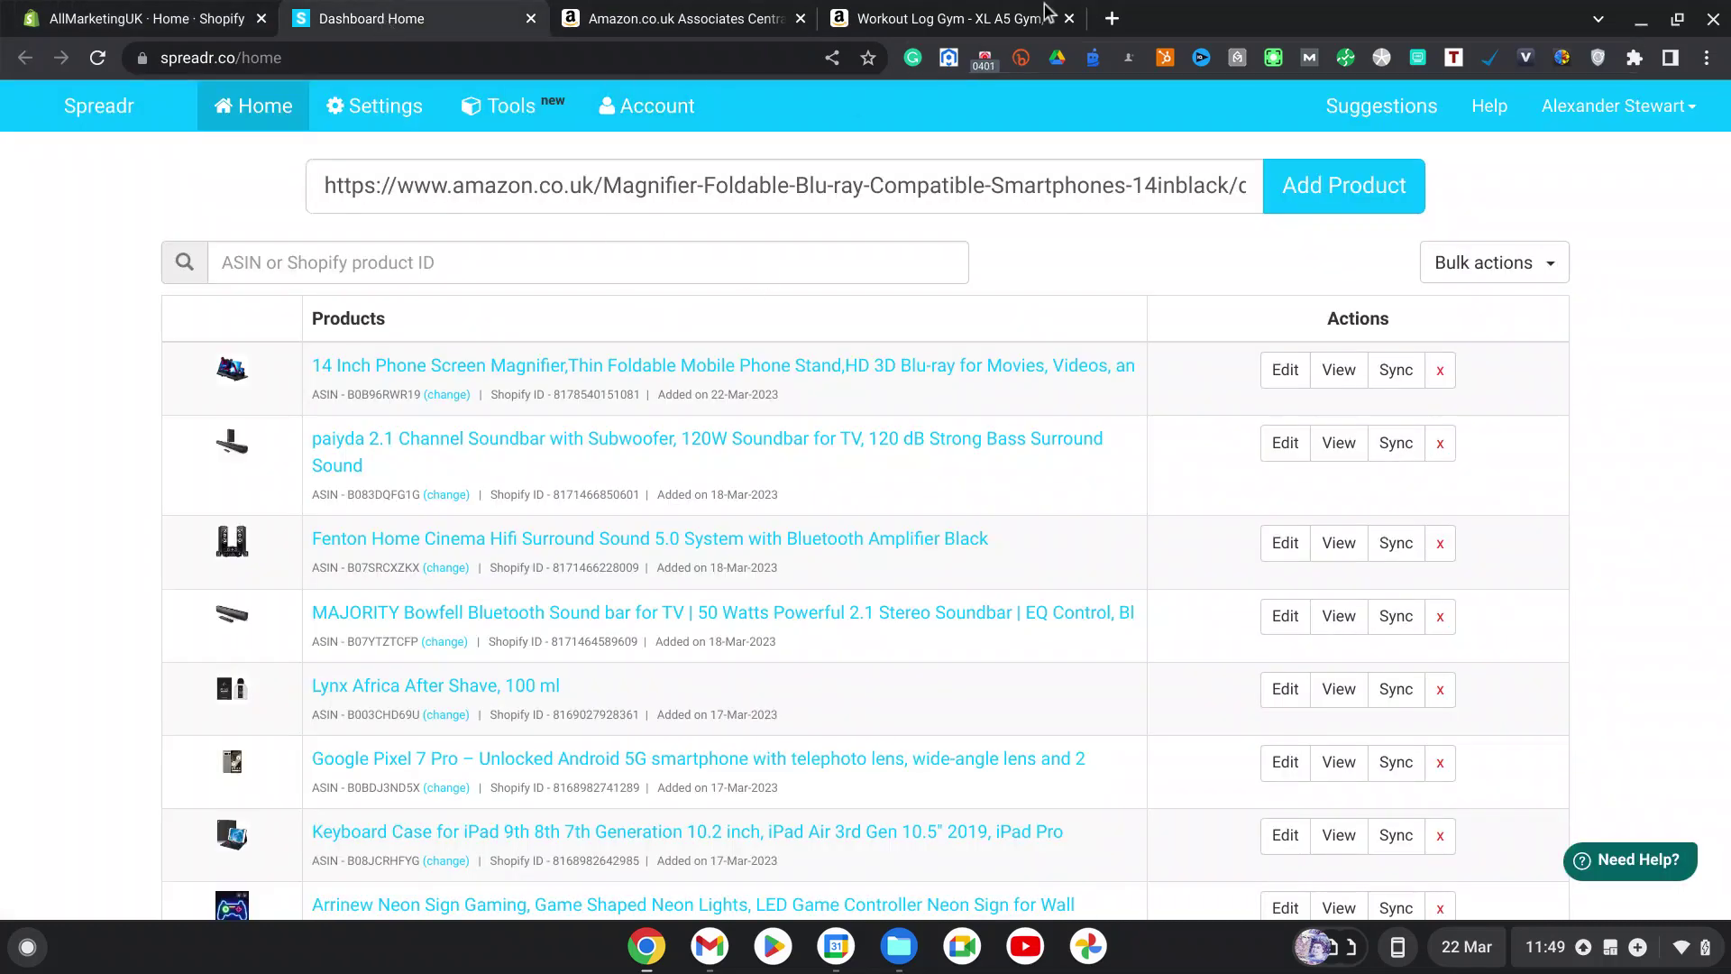
pyautogui.click(933, 18)
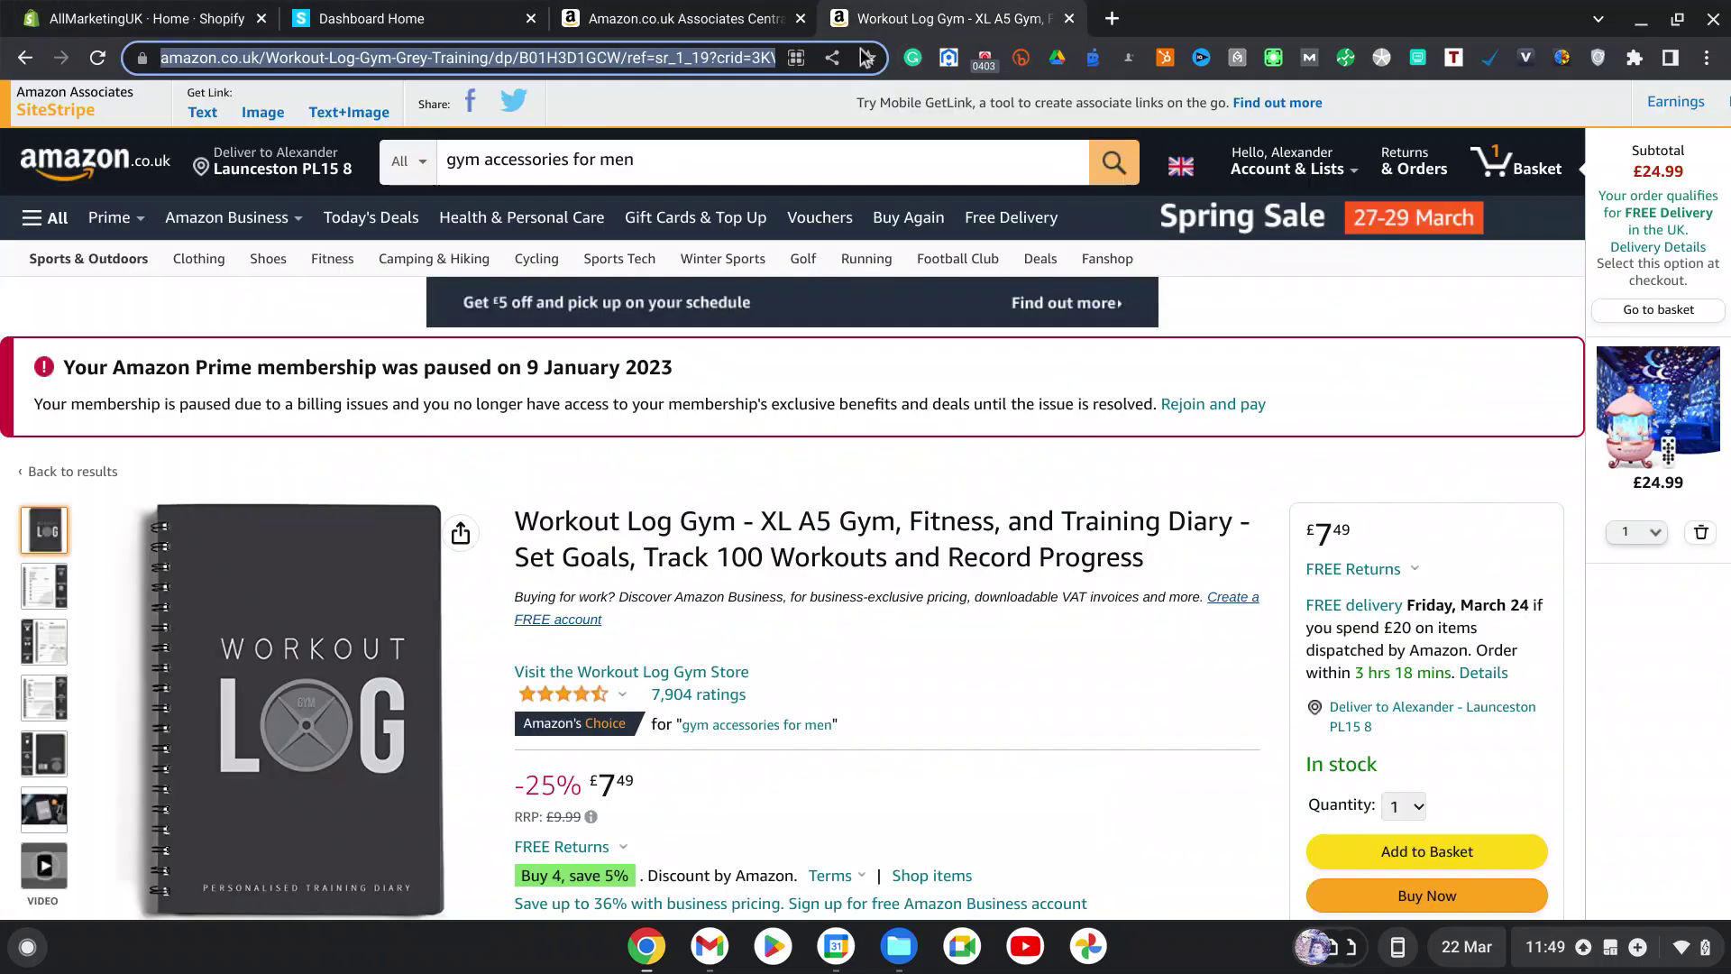
pyautogui.click(415, 18)
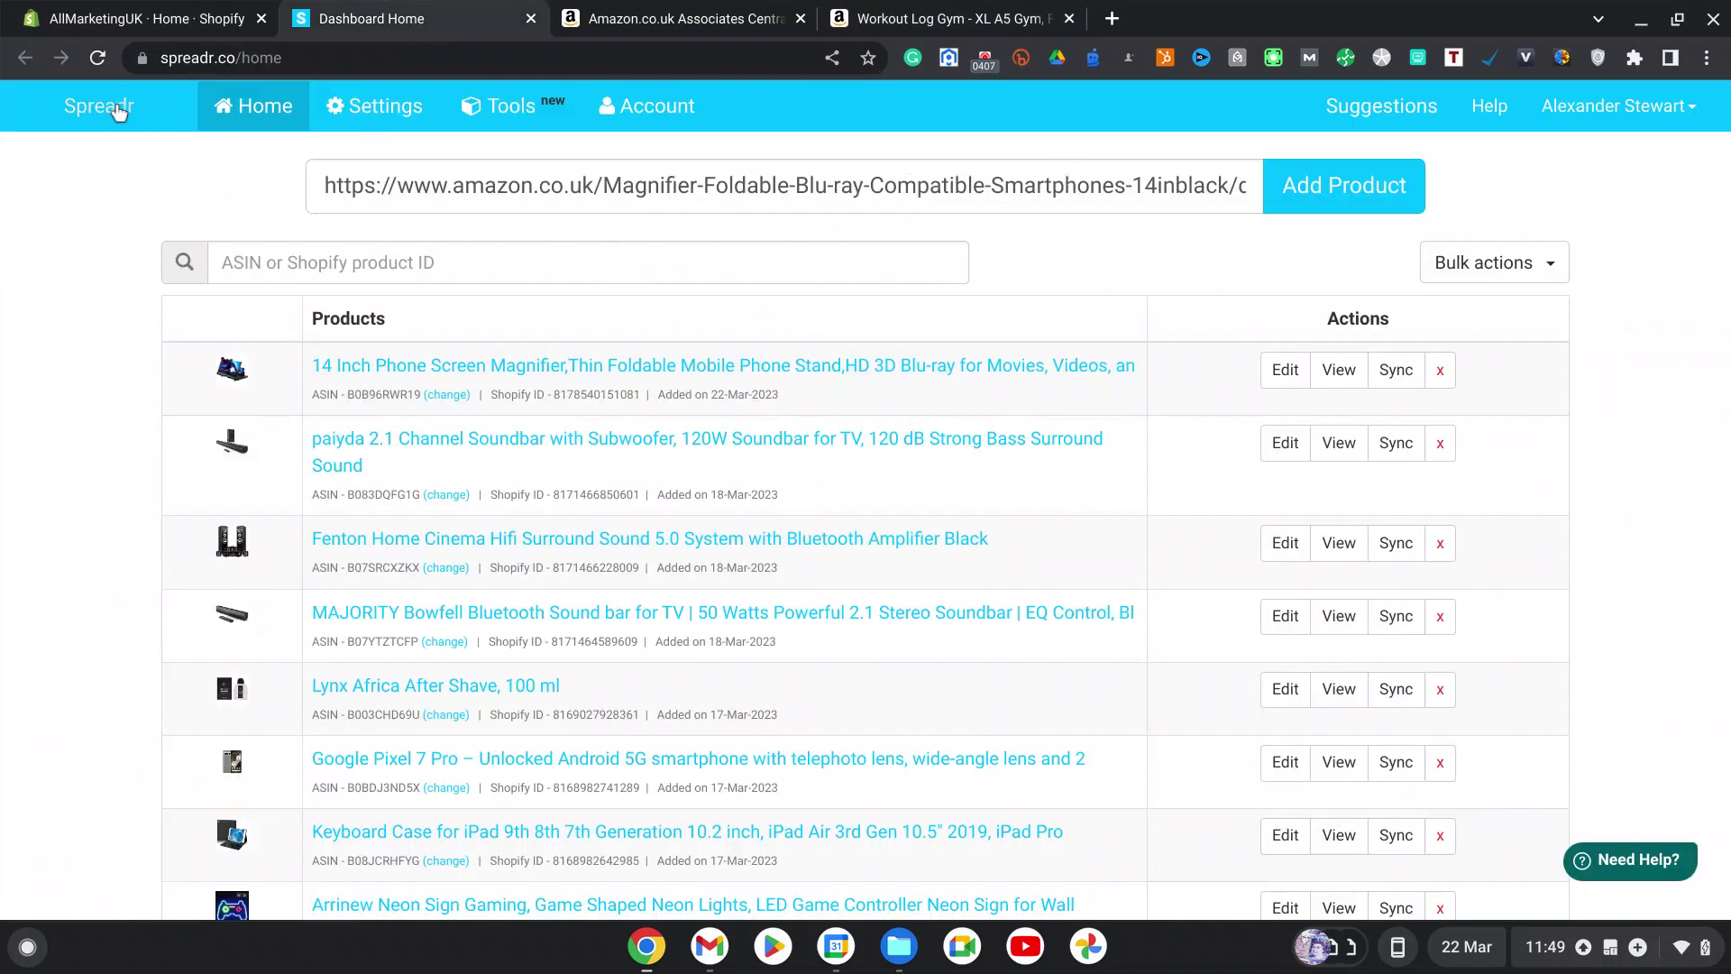
pyautogui.scroll(-7, 533, 469)
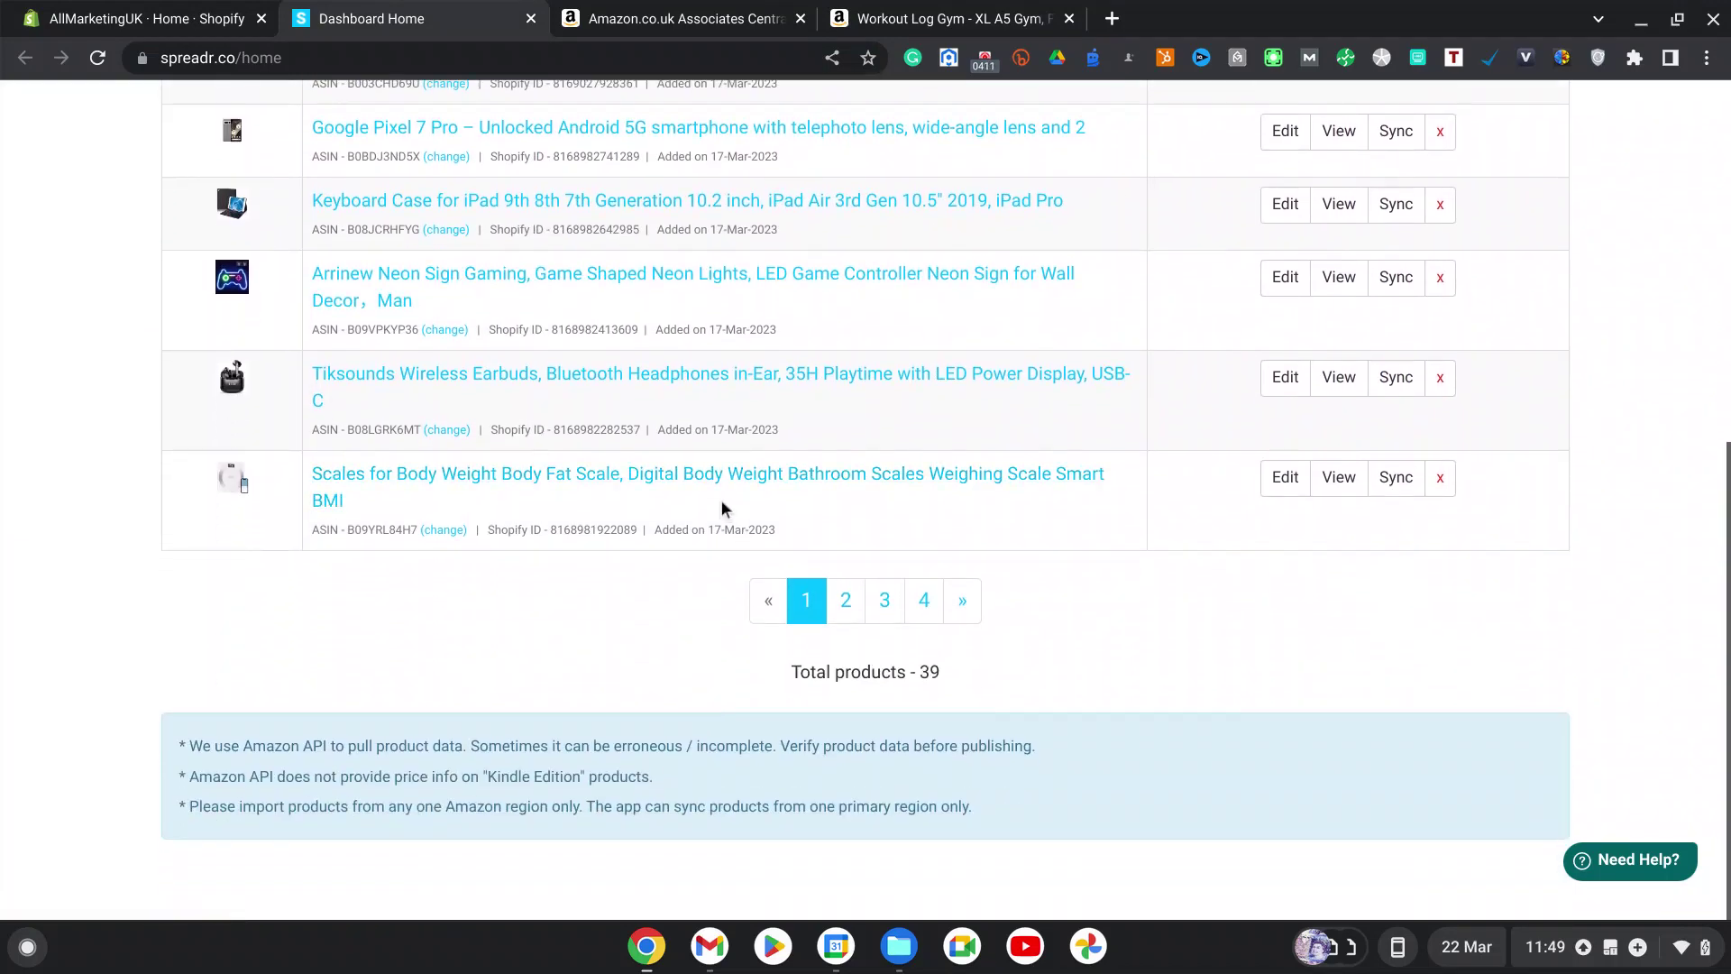
# Step: Replace the product link with the Workout Log Gym URL, add the product, and close the confirmation
pyautogui.scroll(7, 721, 499)
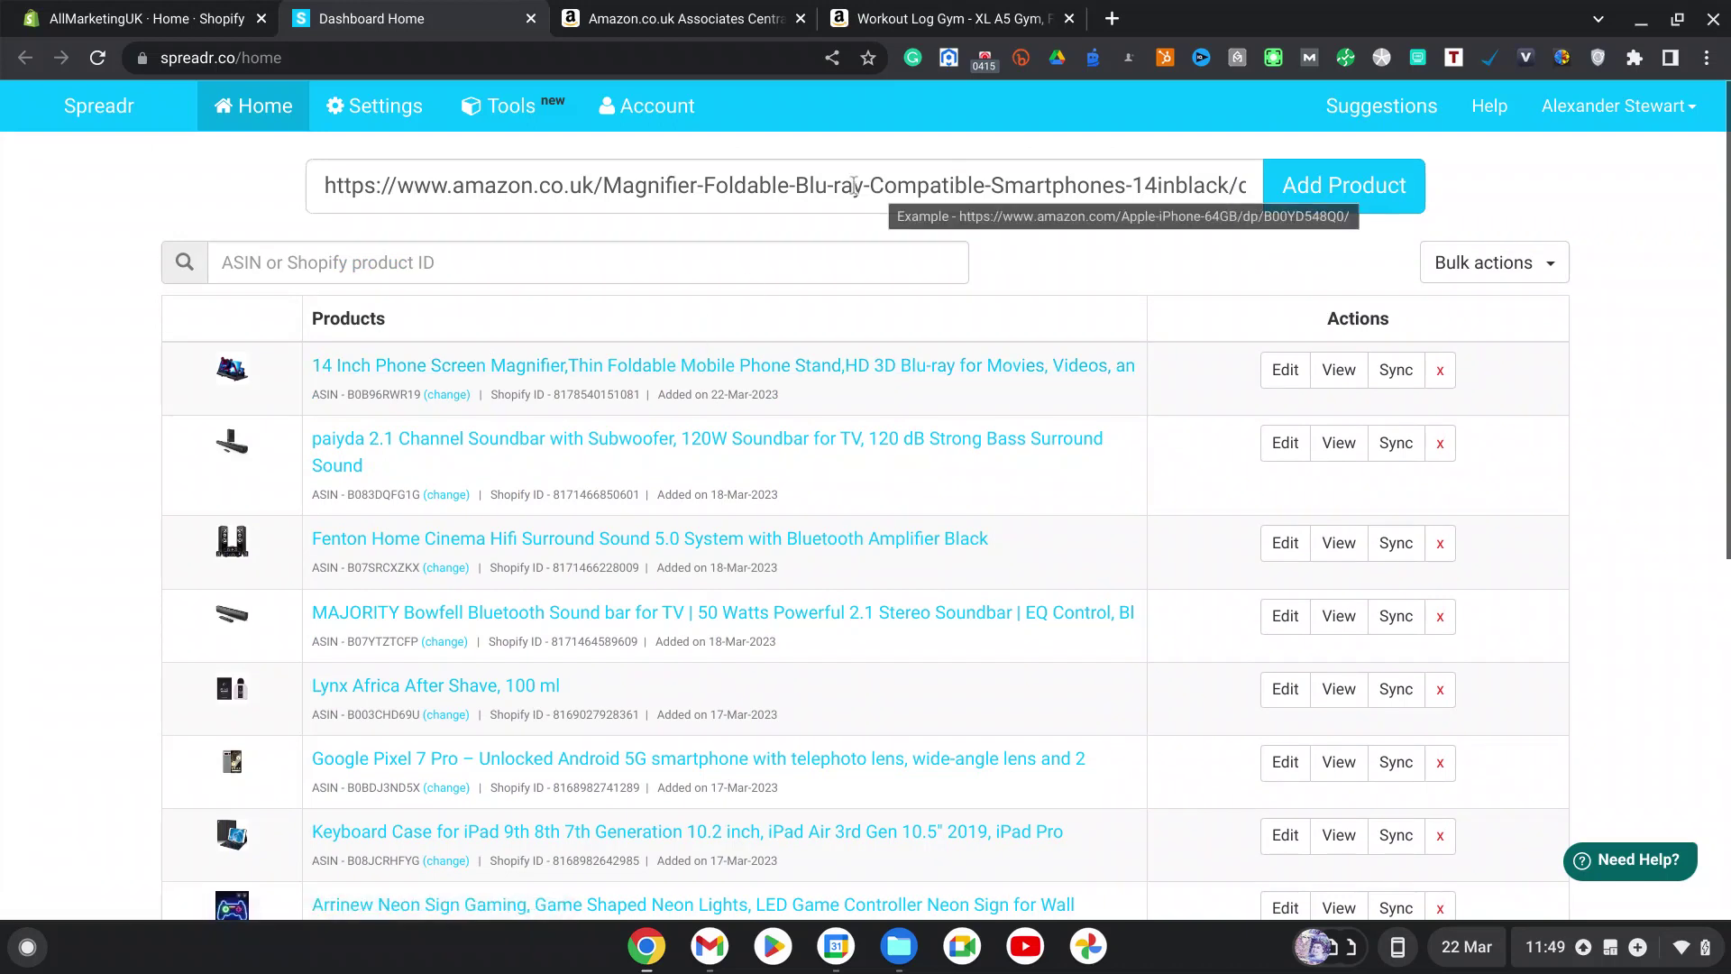
pyautogui.click(810, 188)
pyautogui.hotkey('ctrl', 'a')
pyautogui.press('BackSpace')
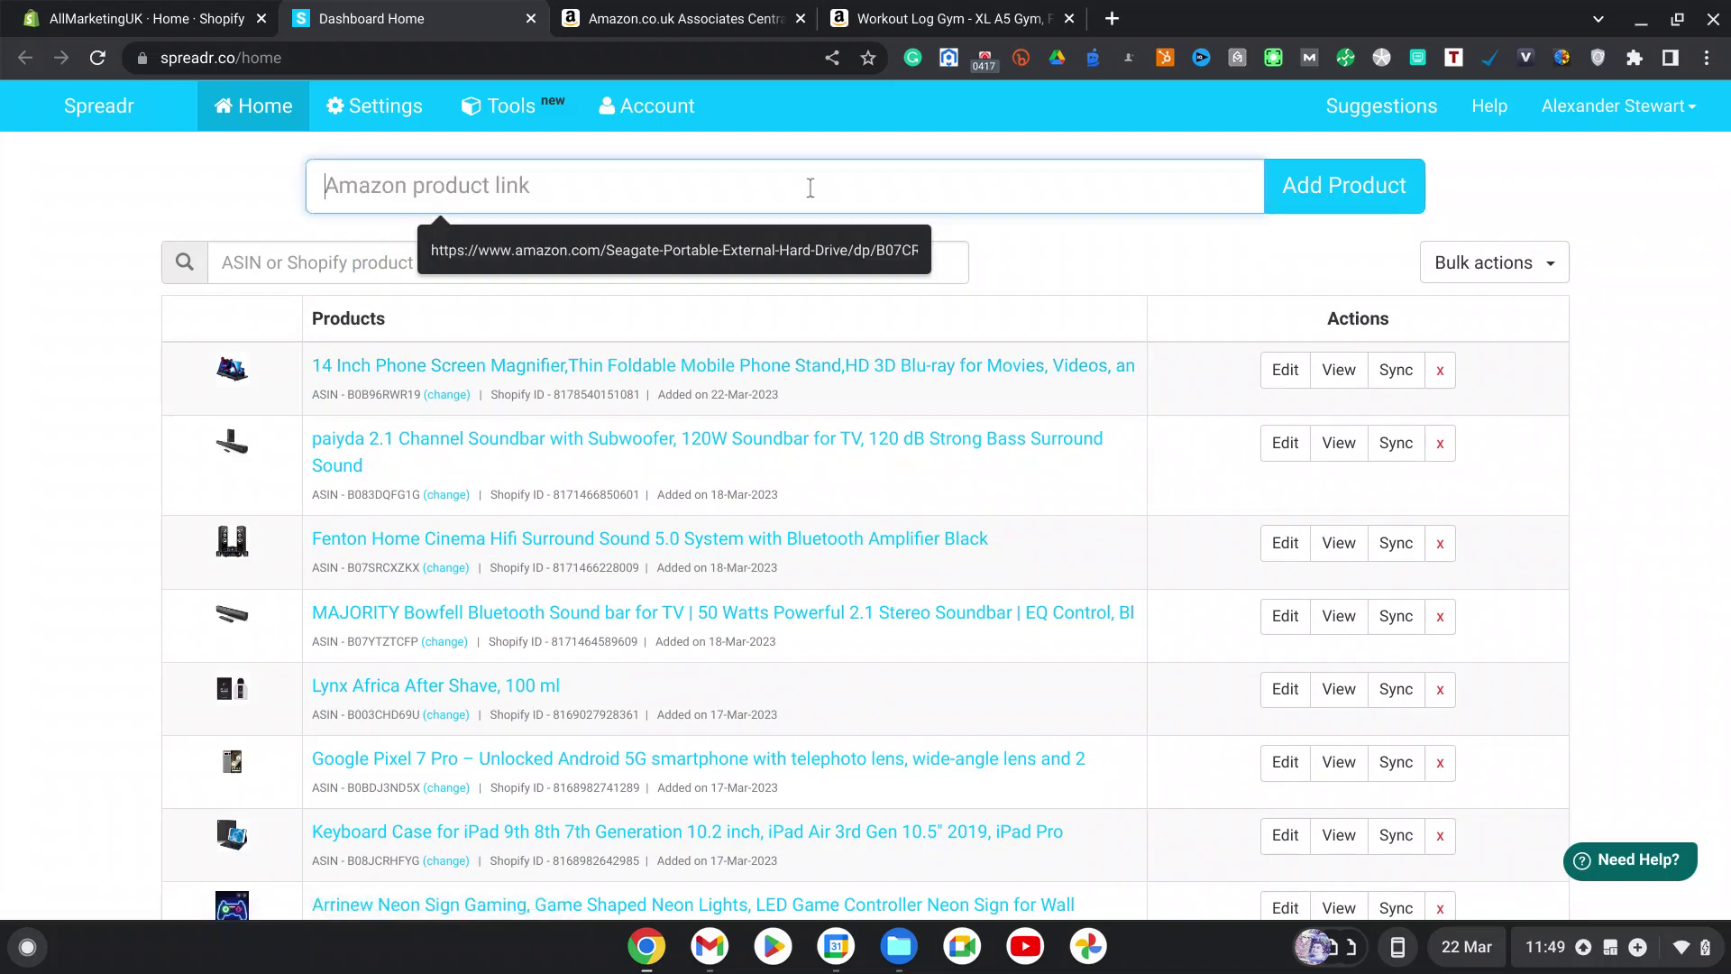
pyautogui.hotkey('ctrl', 'v')
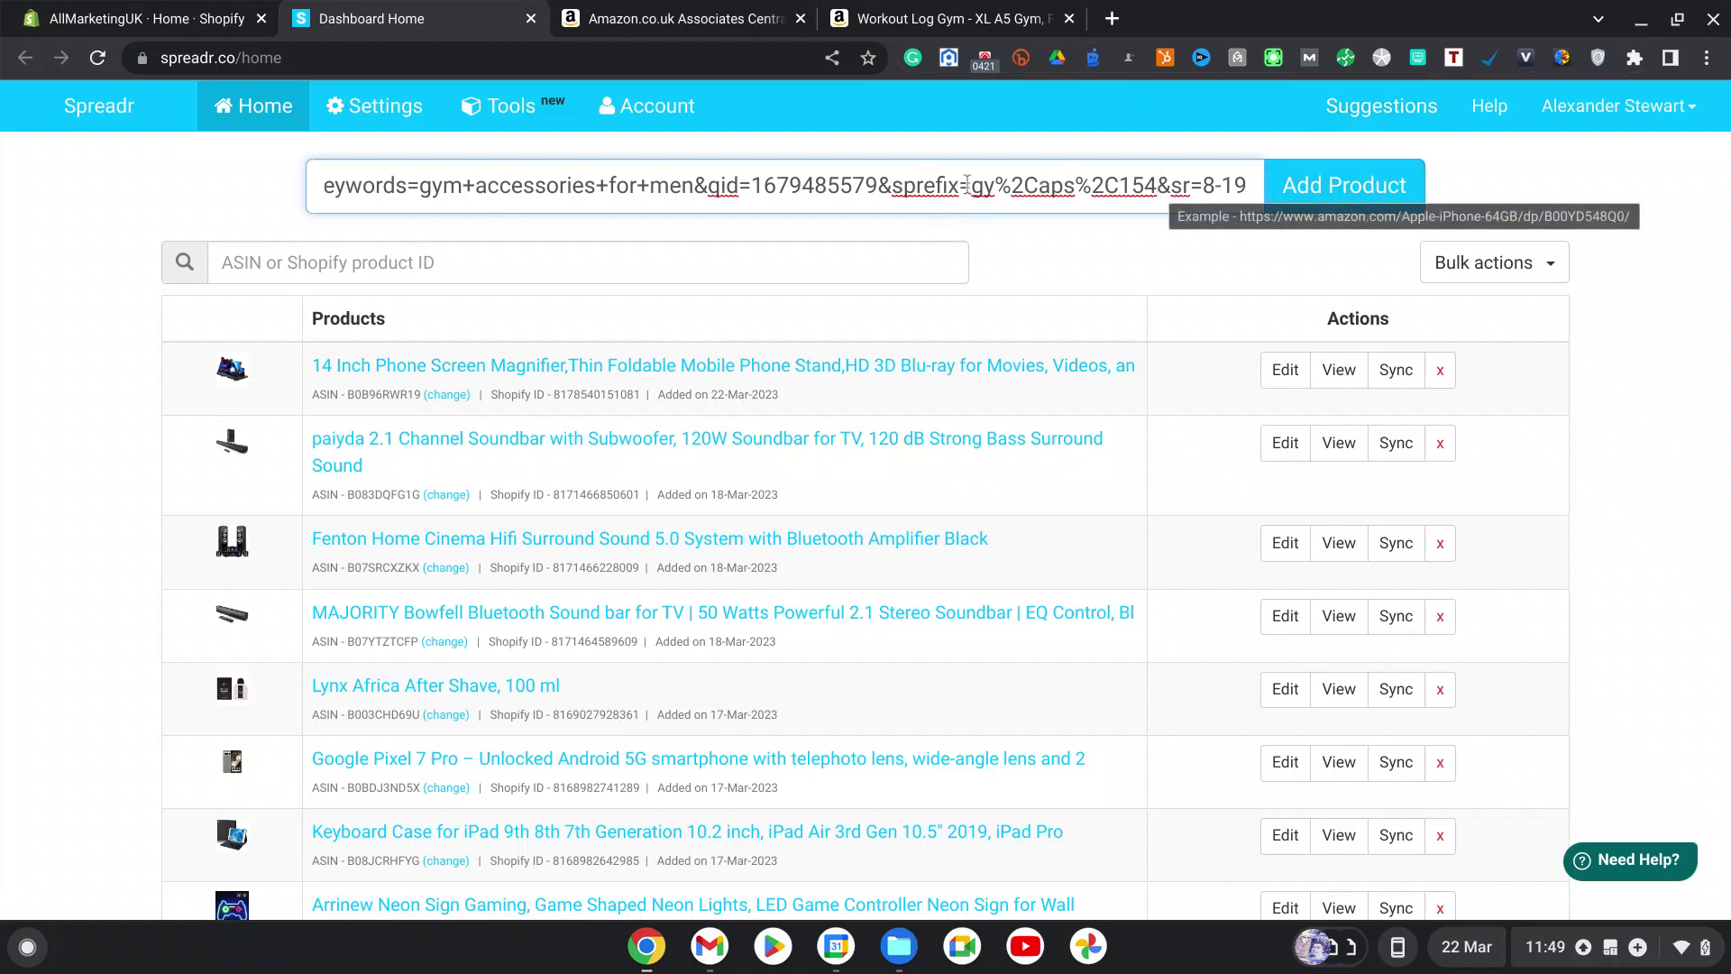
pyautogui.click(1350, 190)
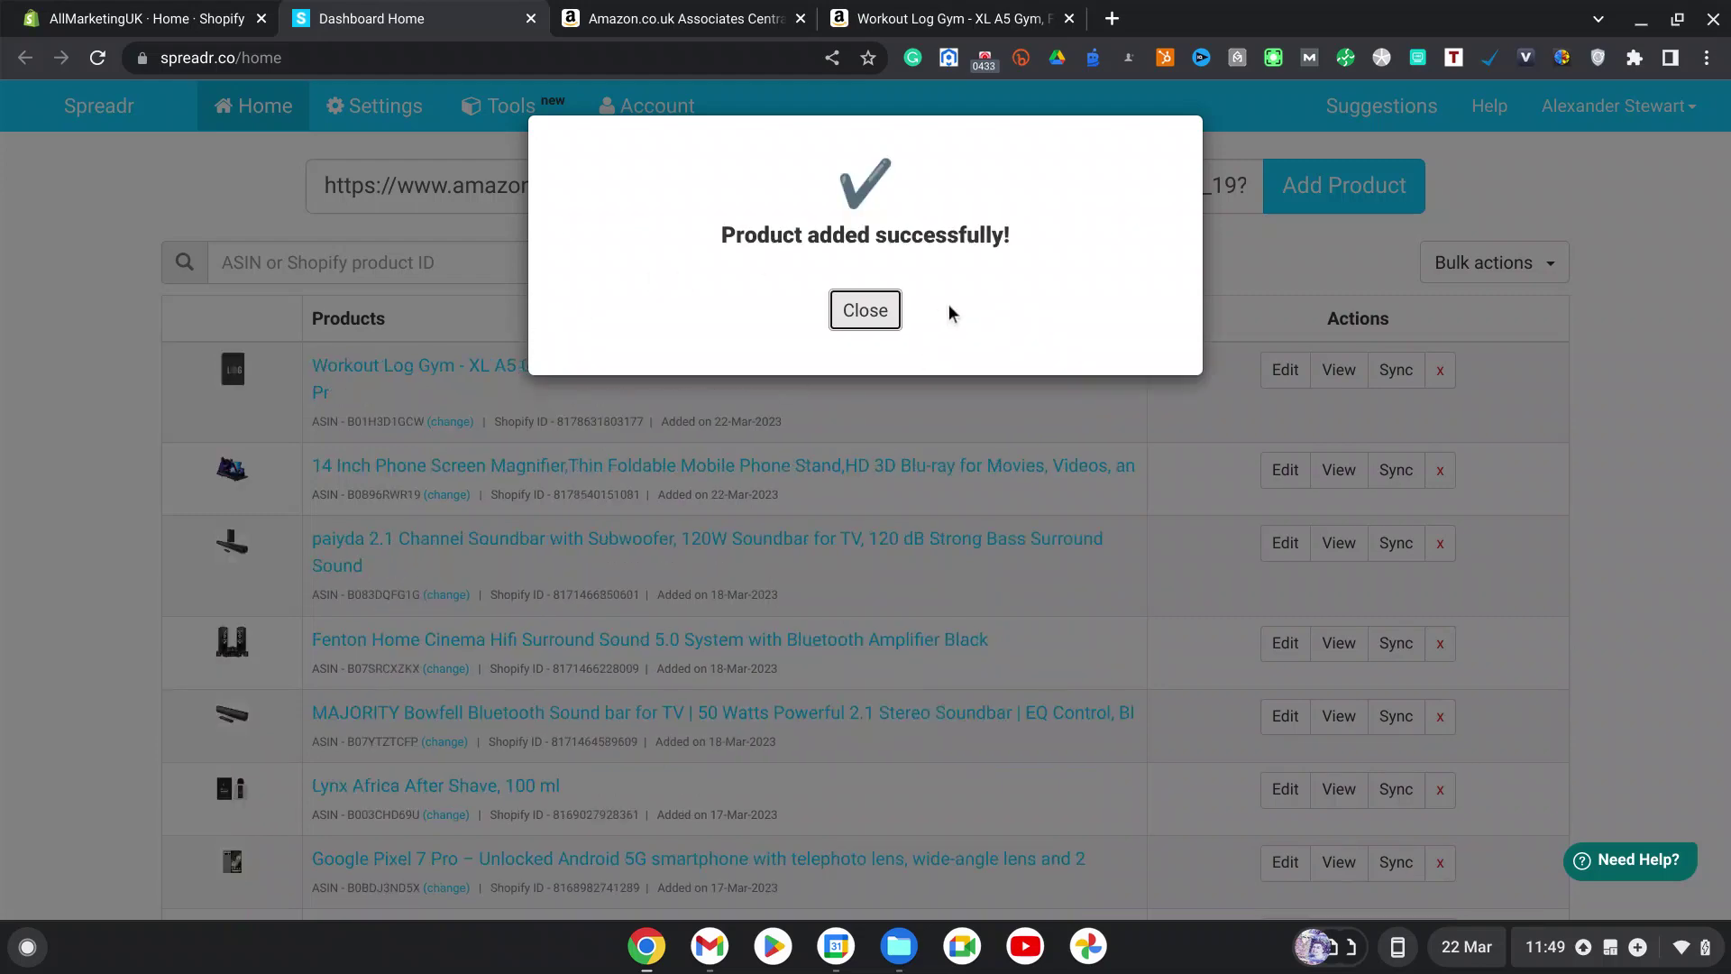
pyautogui.click(881, 311)
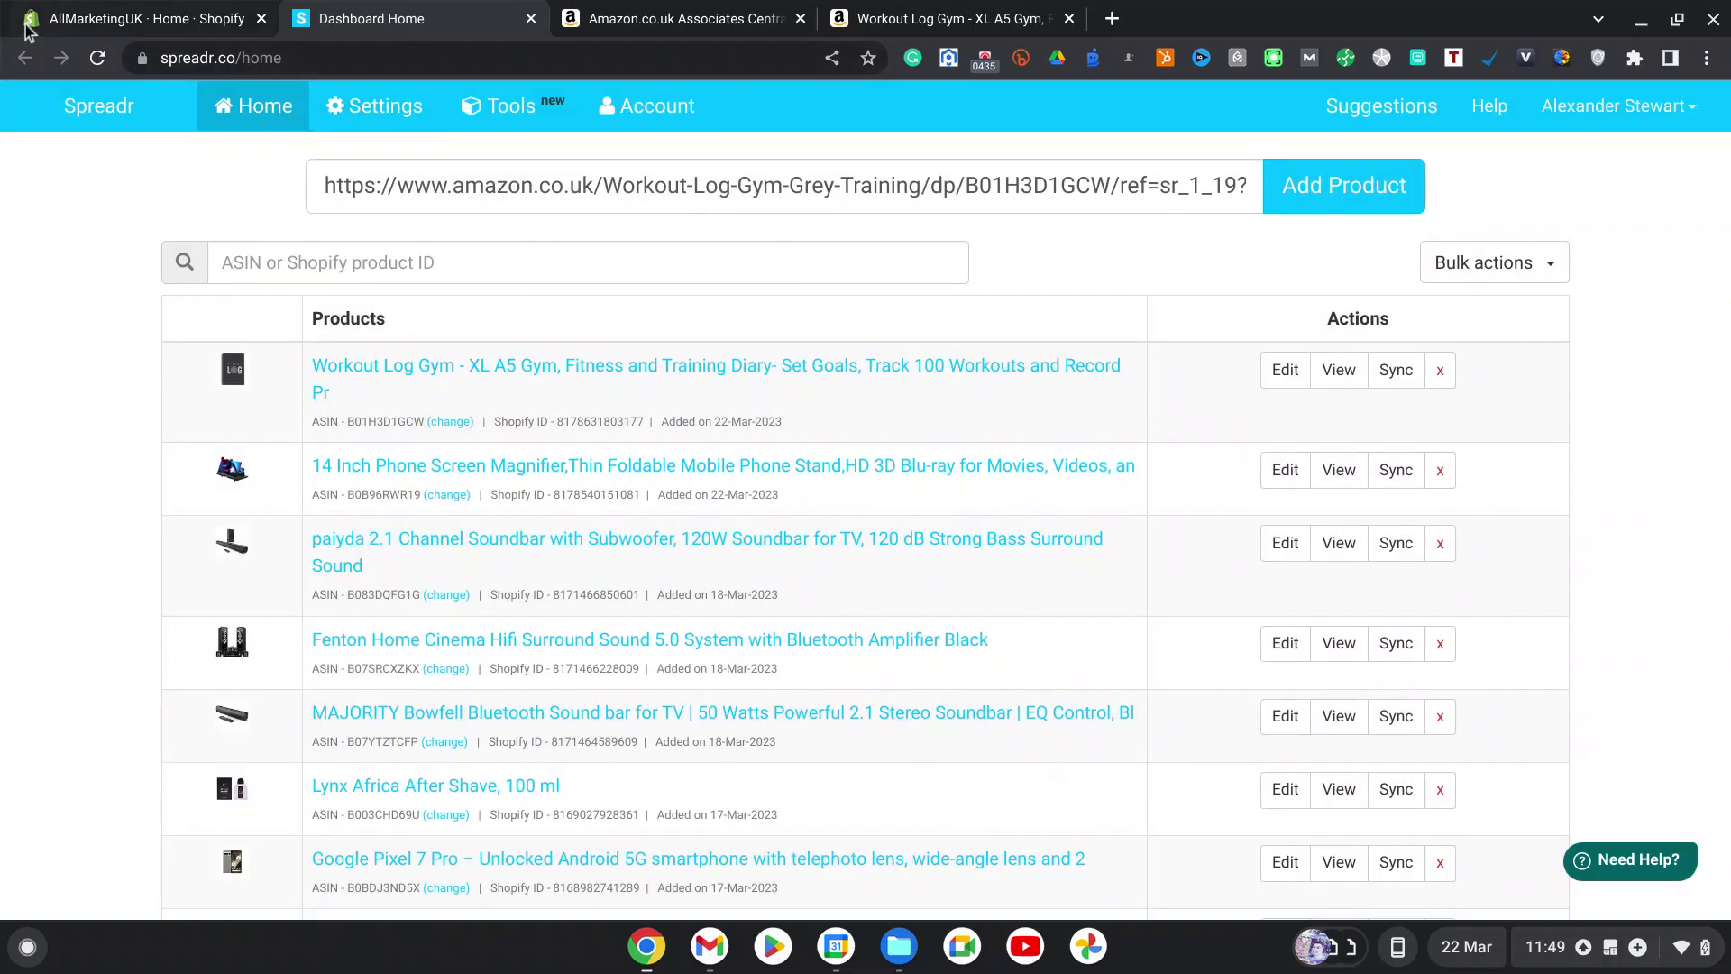
# Step: Return to the Shopify admin and go from Products to the Inventory page
pyautogui.click(139, 13)
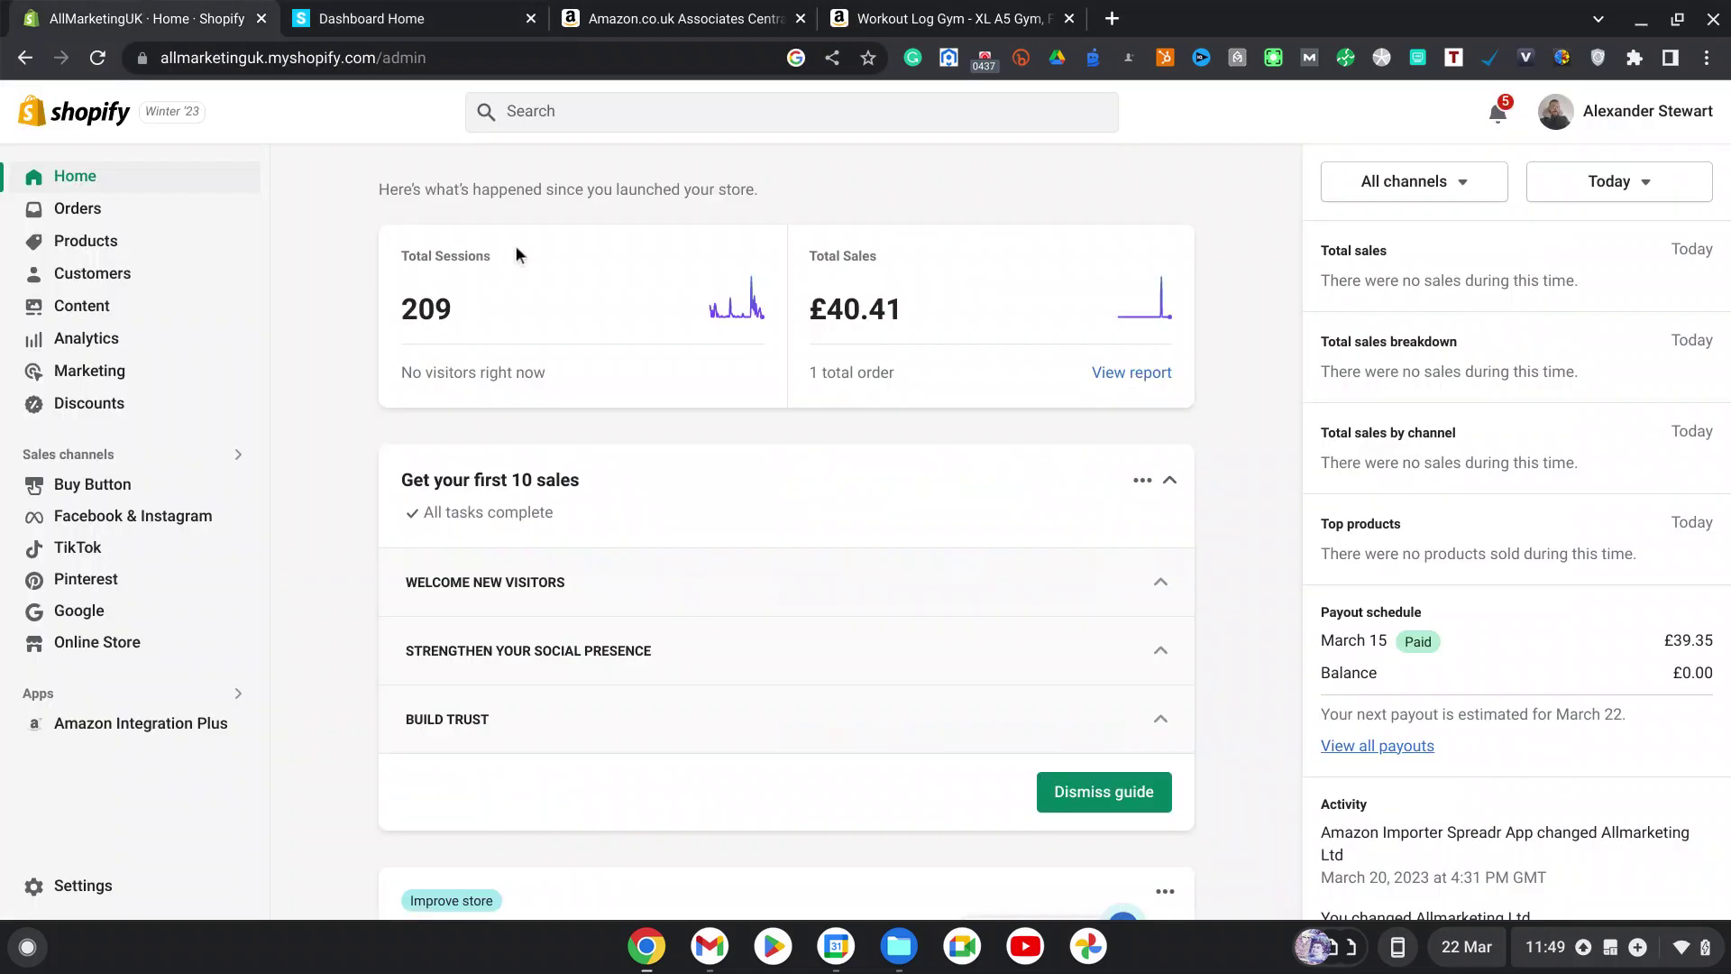
pyautogui.click(85, 245)
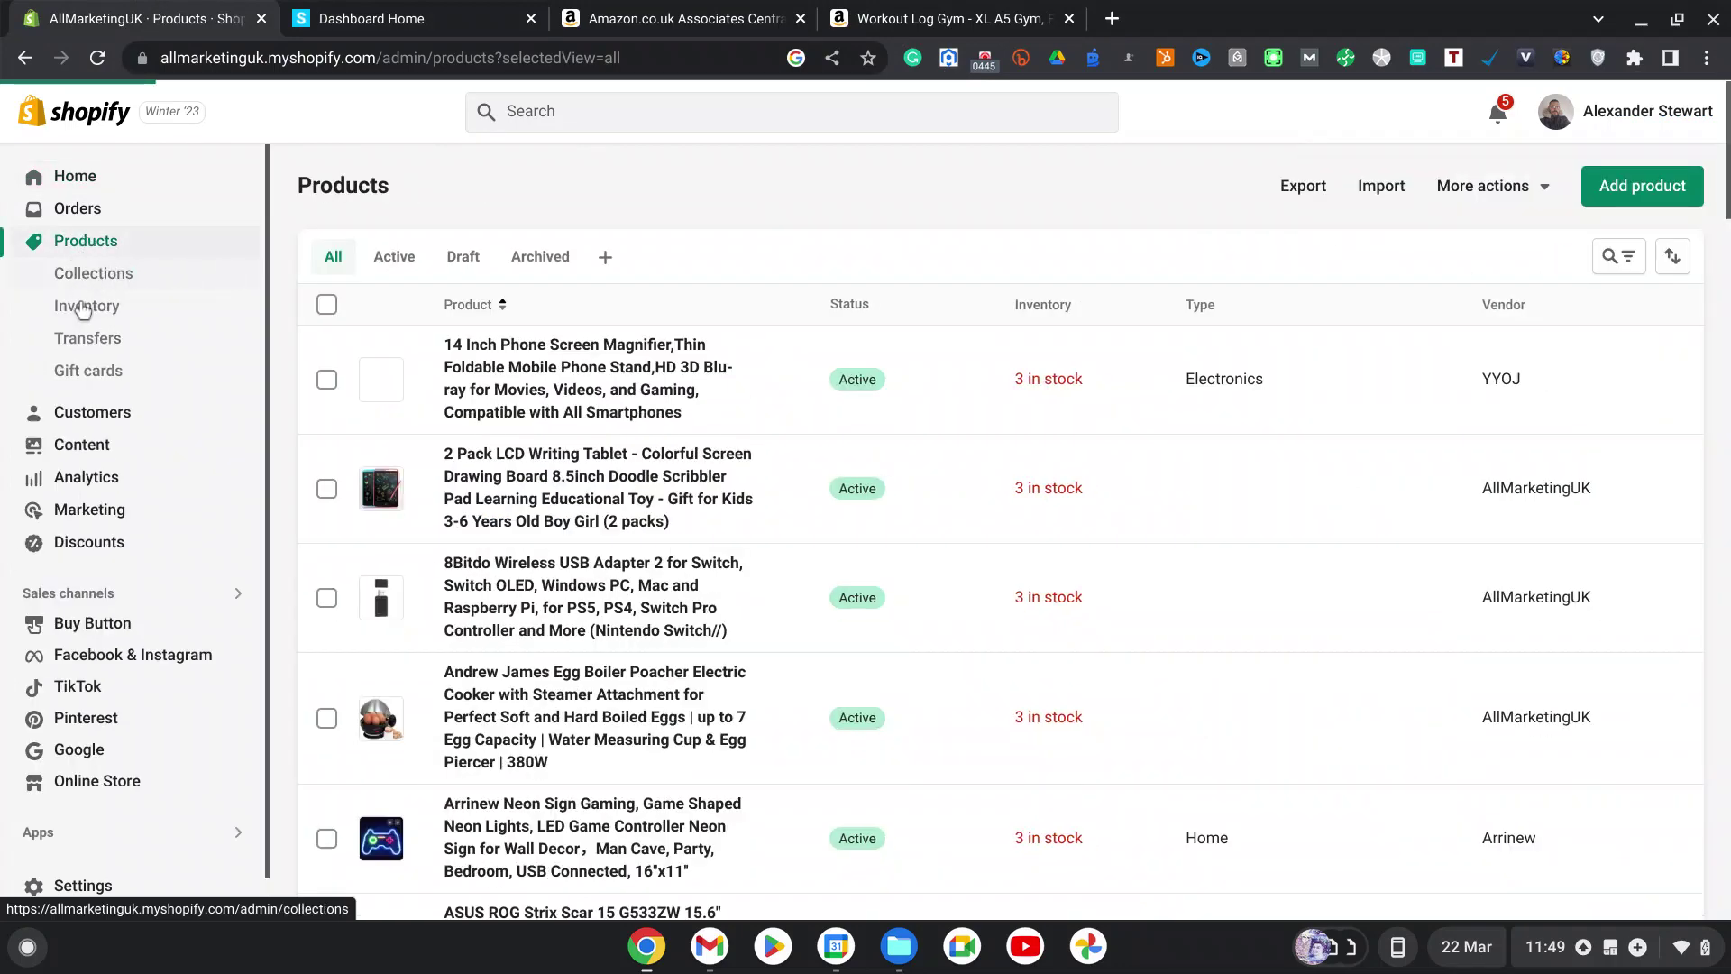
pyautogui.click(82, 307)
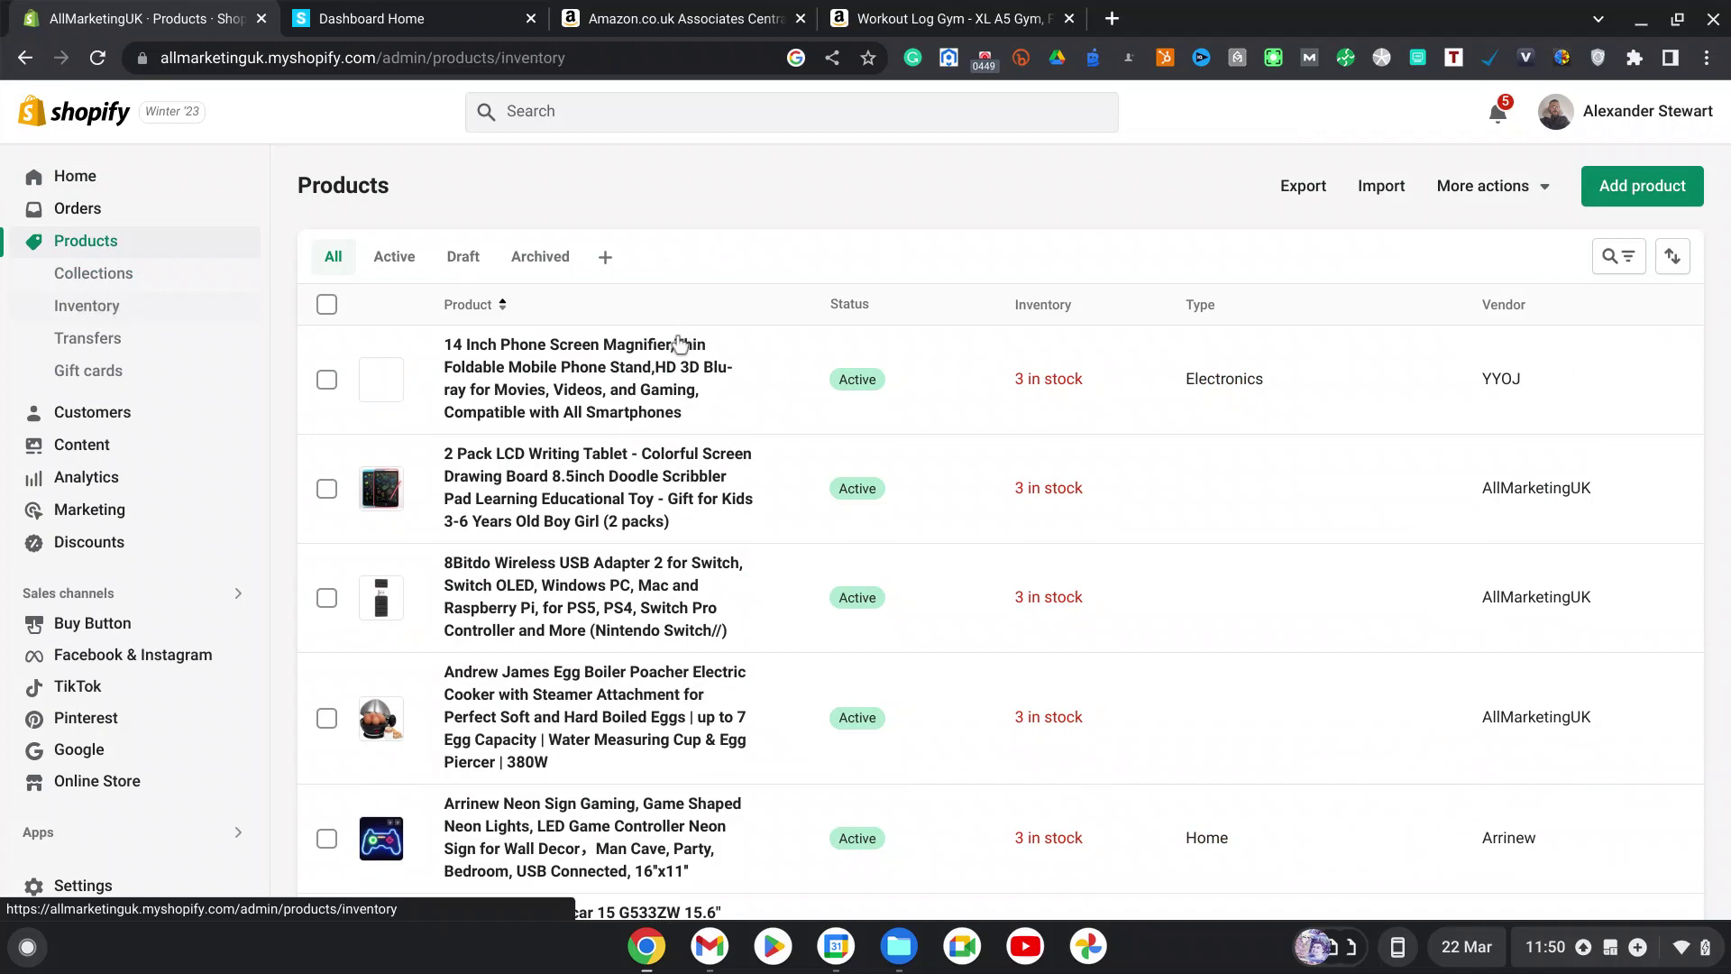
# Step: Locate the Workout Log Gym row in Inventory and open its Active product page
pyautogui.scroll(-1, 679, 347)
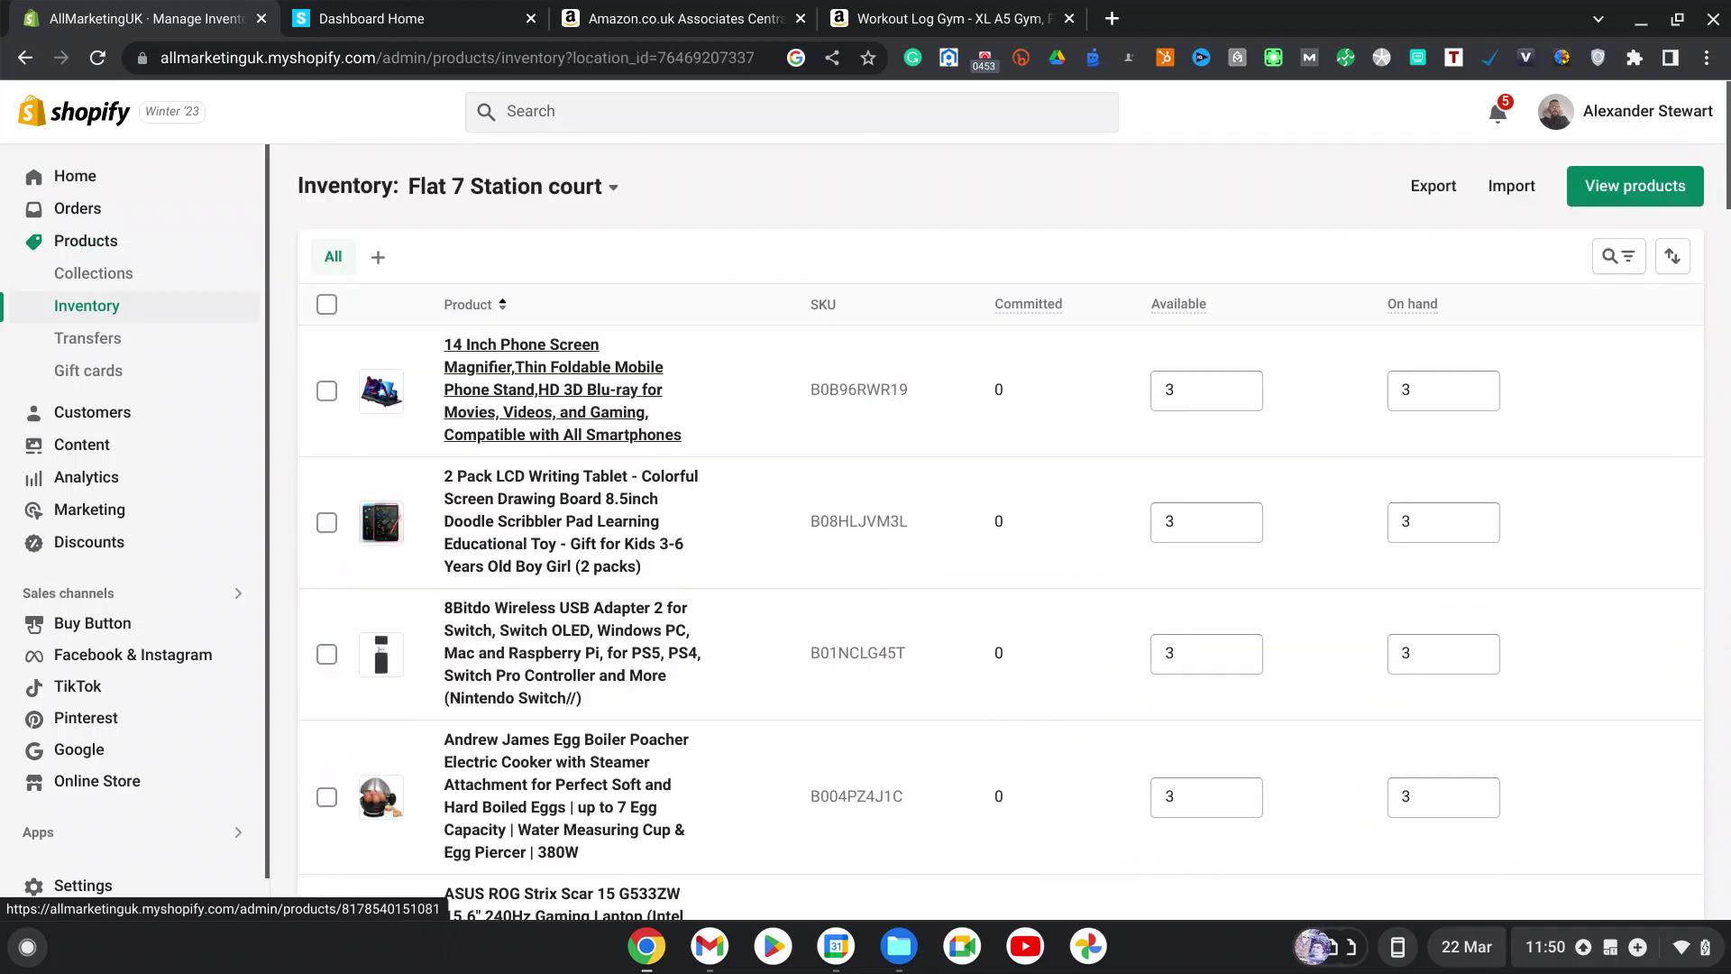
pyautogui.scroll(-1, 561, 385)
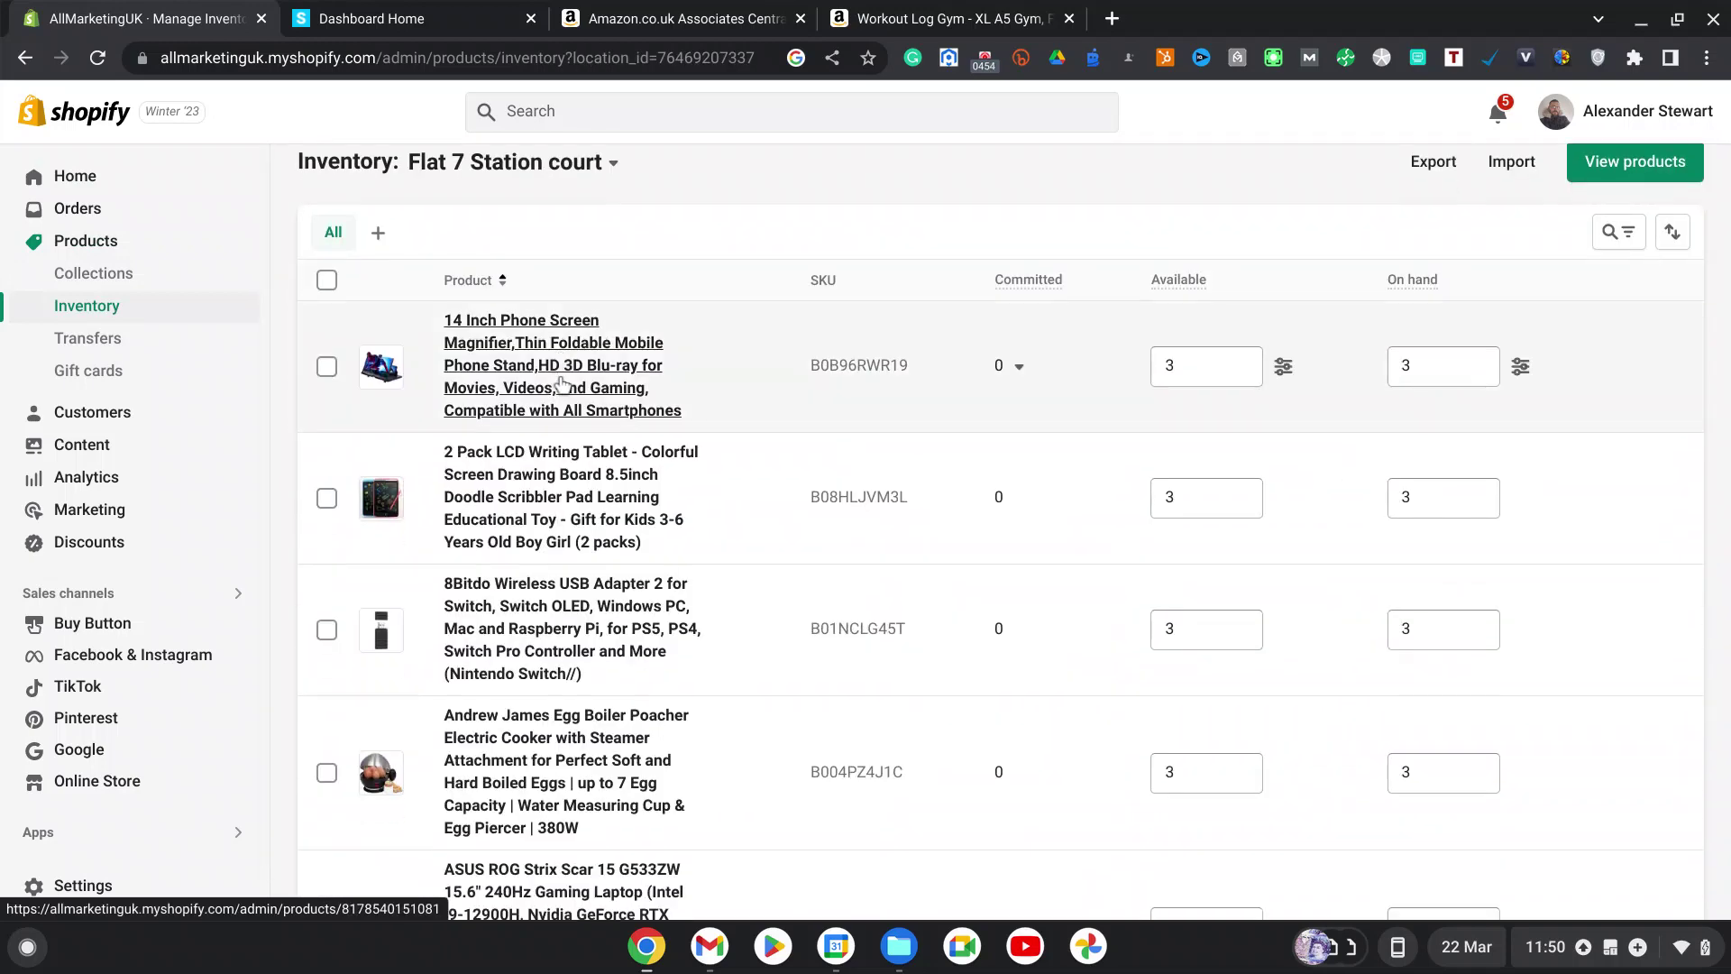
pyautogui.scroll(-15, 561, 385)
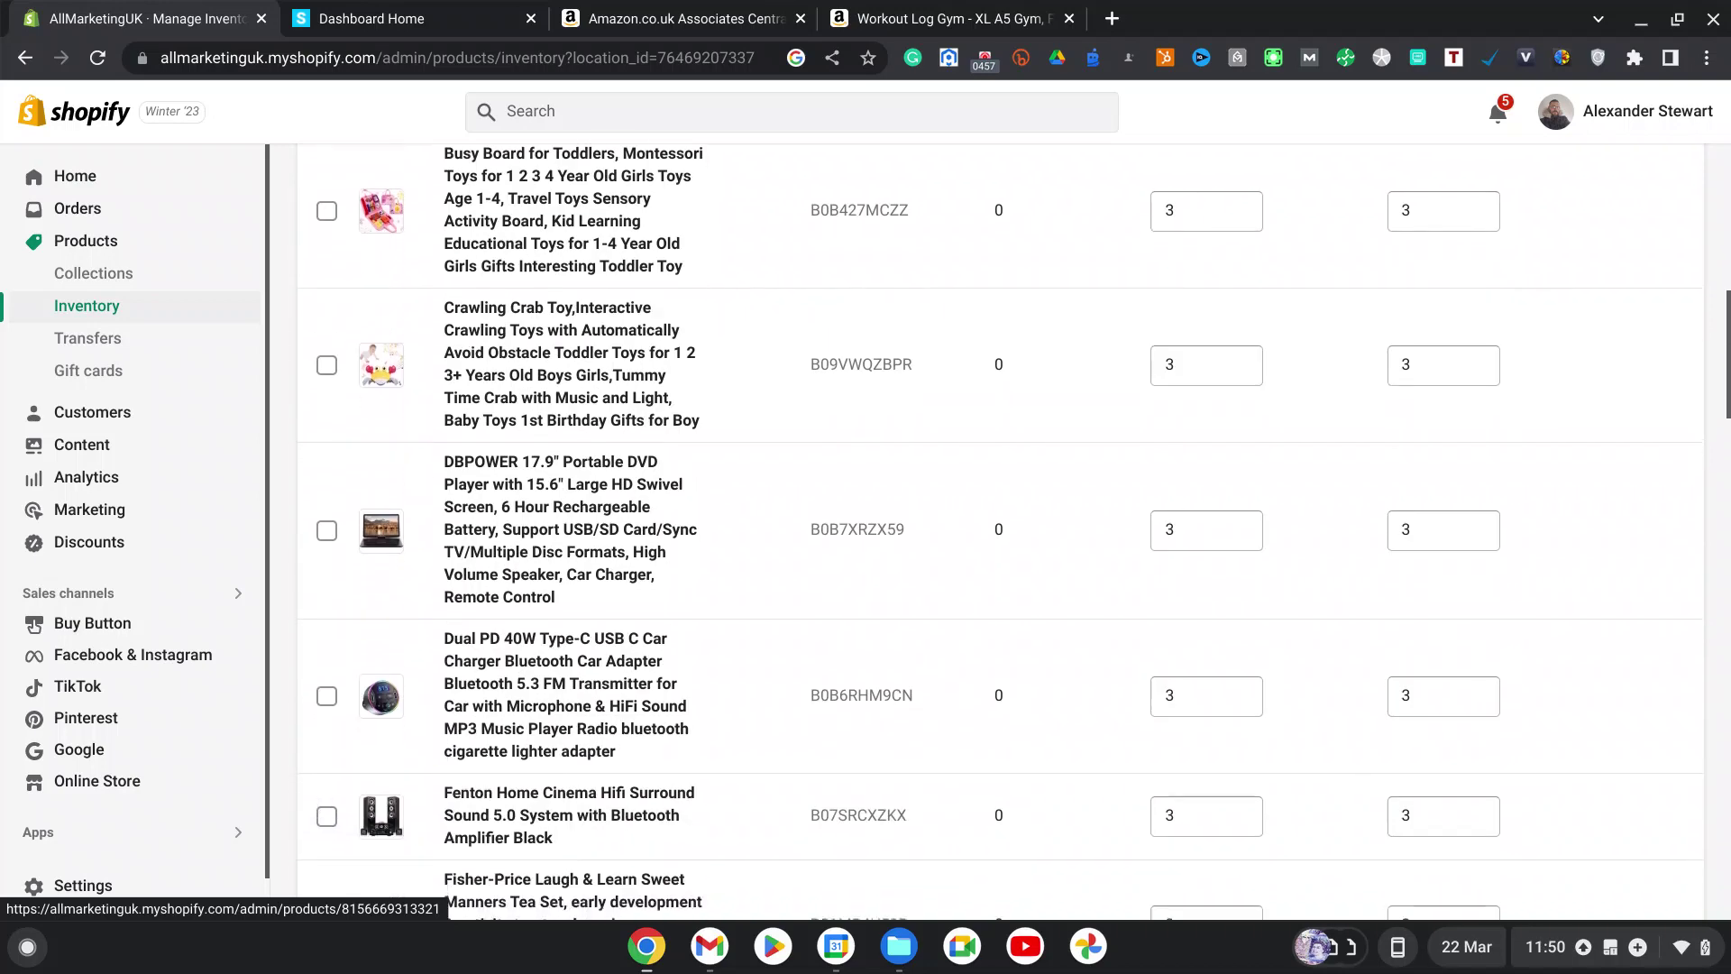
pyautogui.scroll(-5, 559, 208)
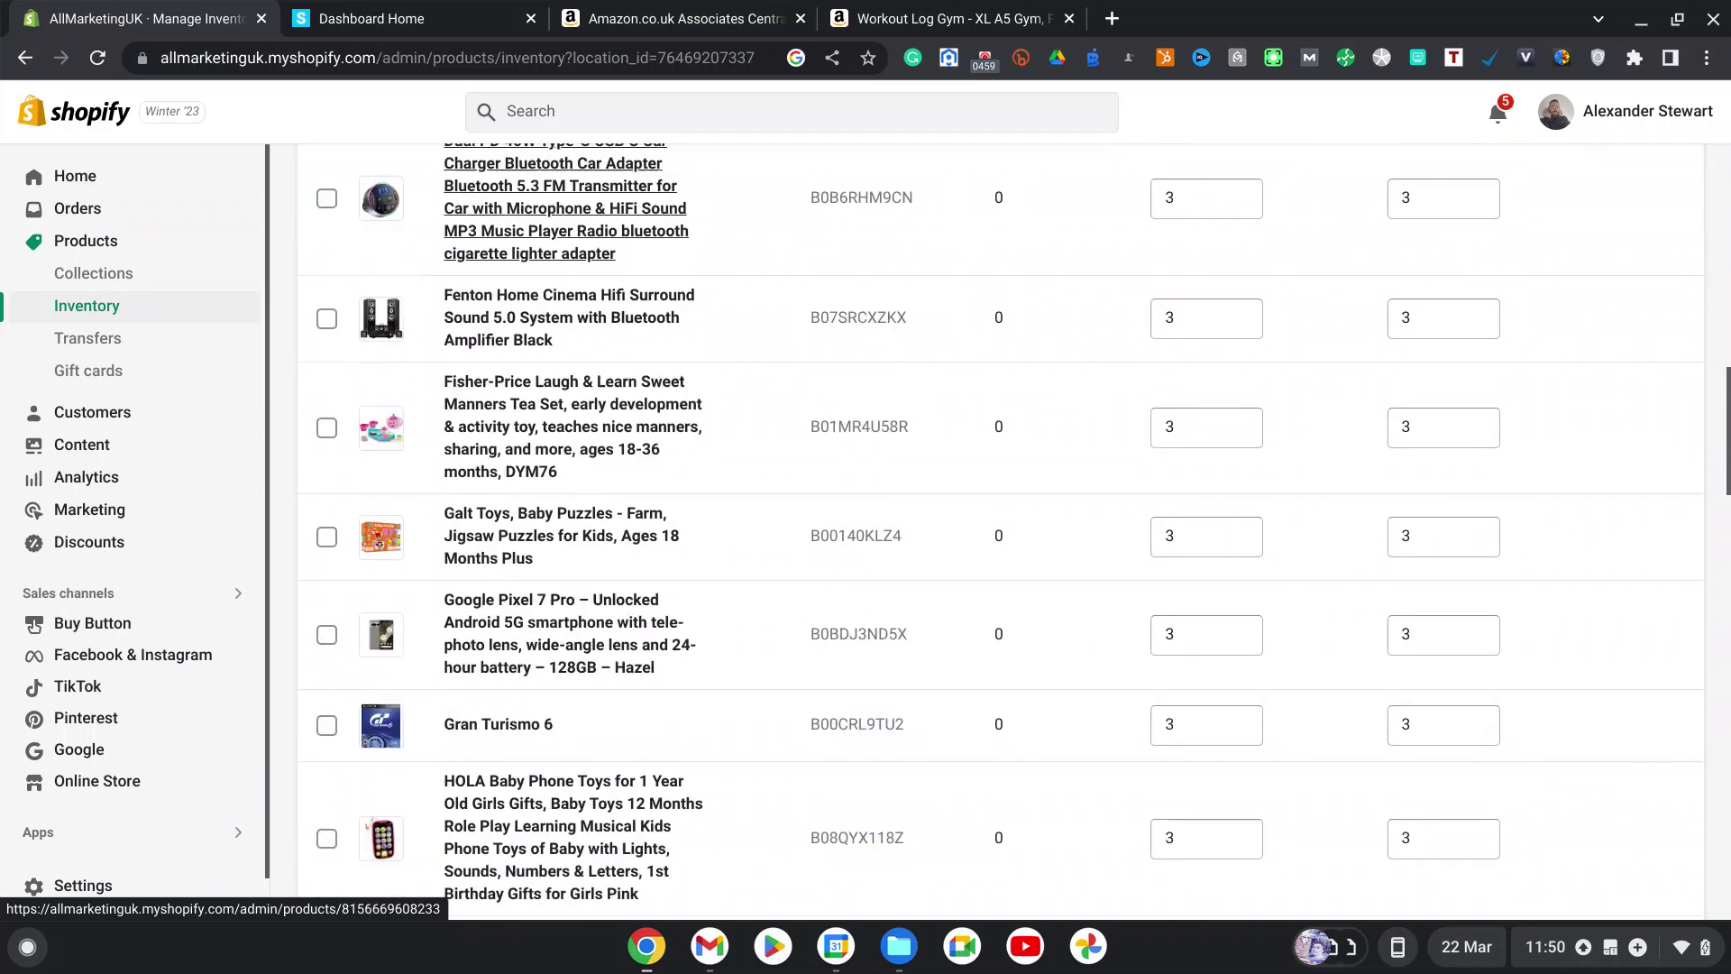
pyautogui.scroll(-10, 559, 208)
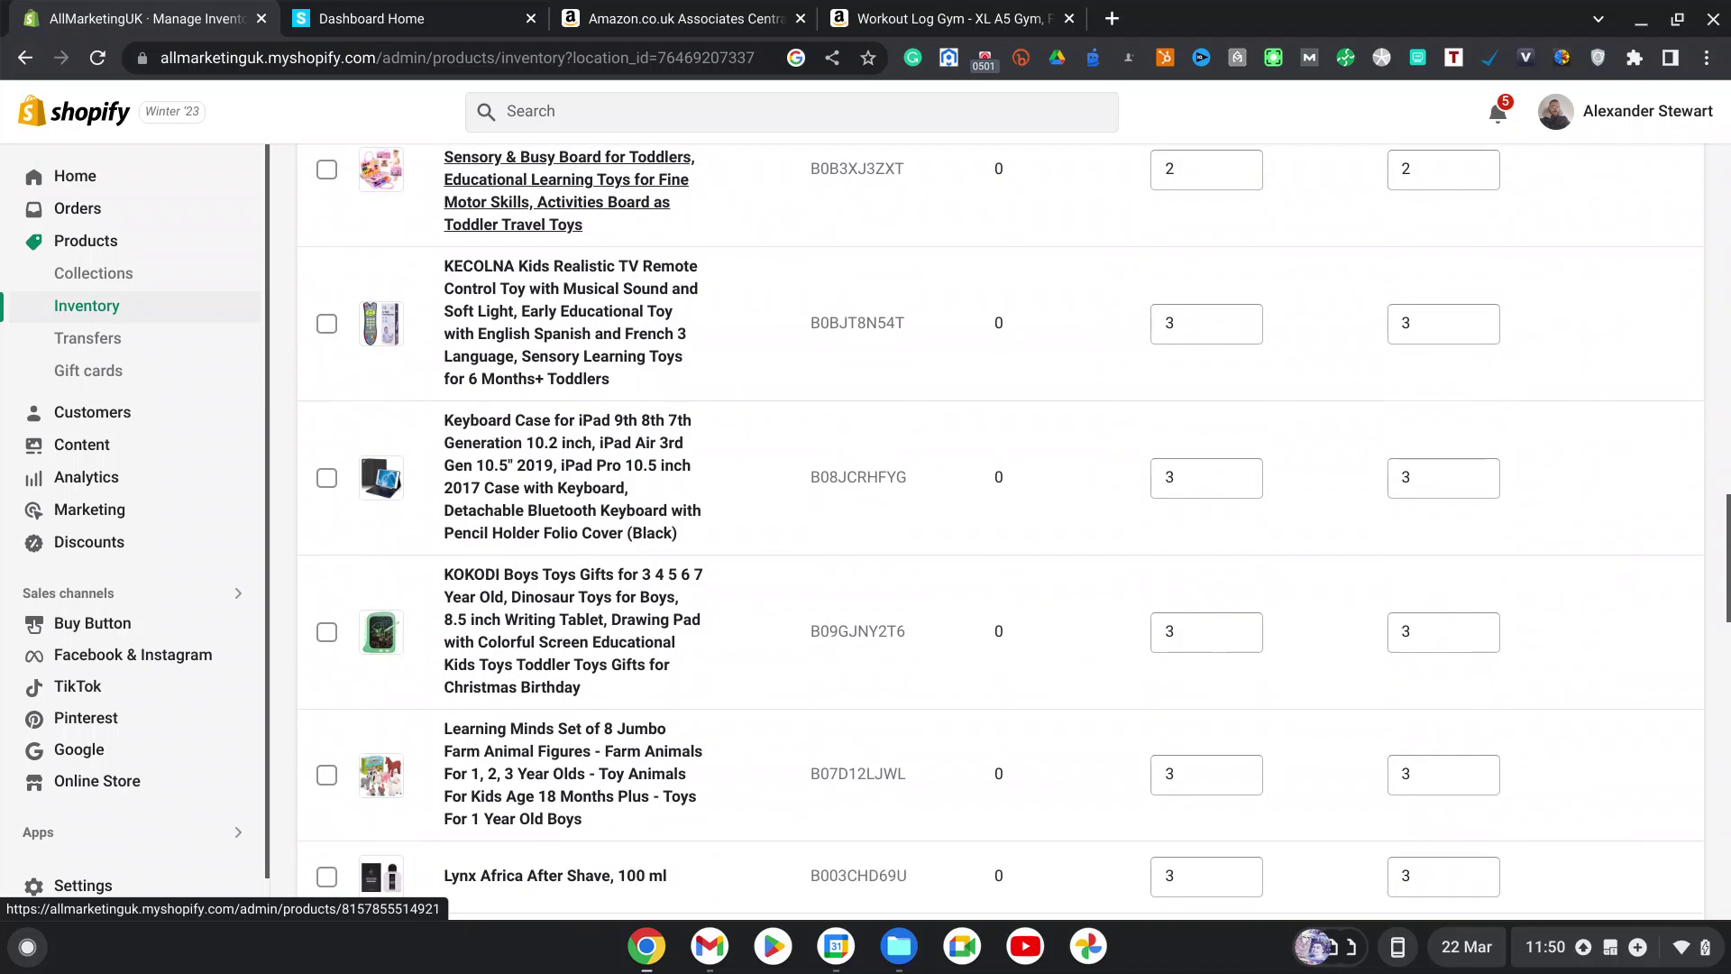
pyautogui.scroll(-8, 559, 207)
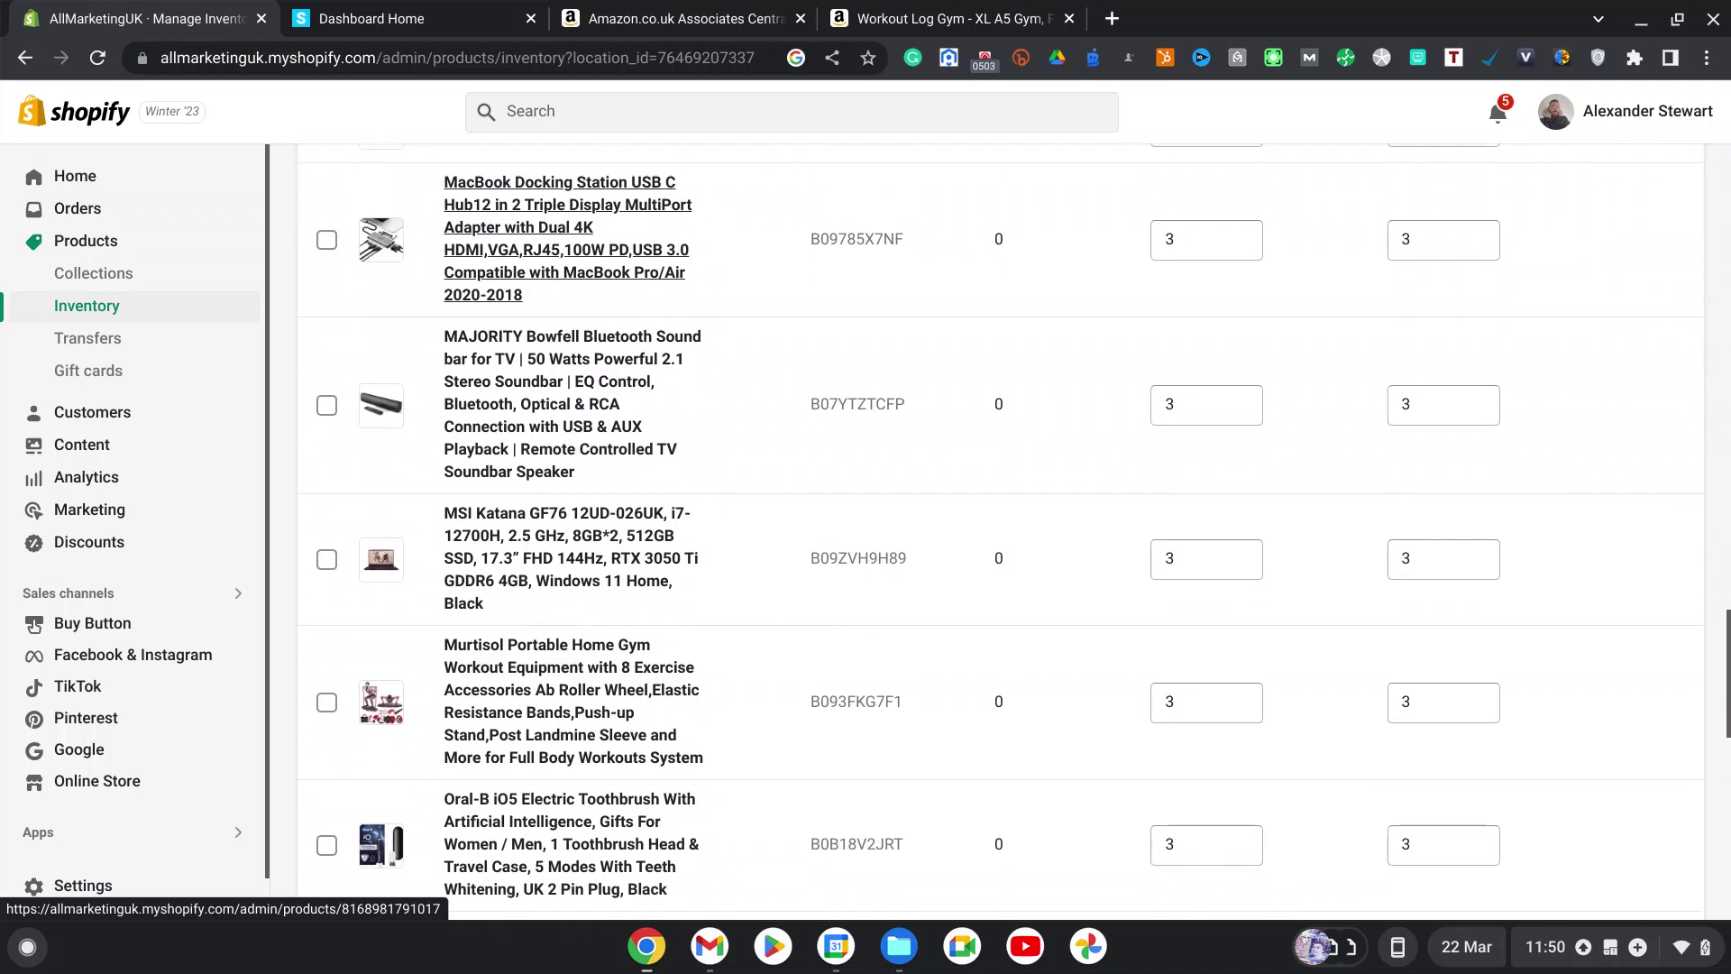
pyautogui.scroll(-5, 553, 475)
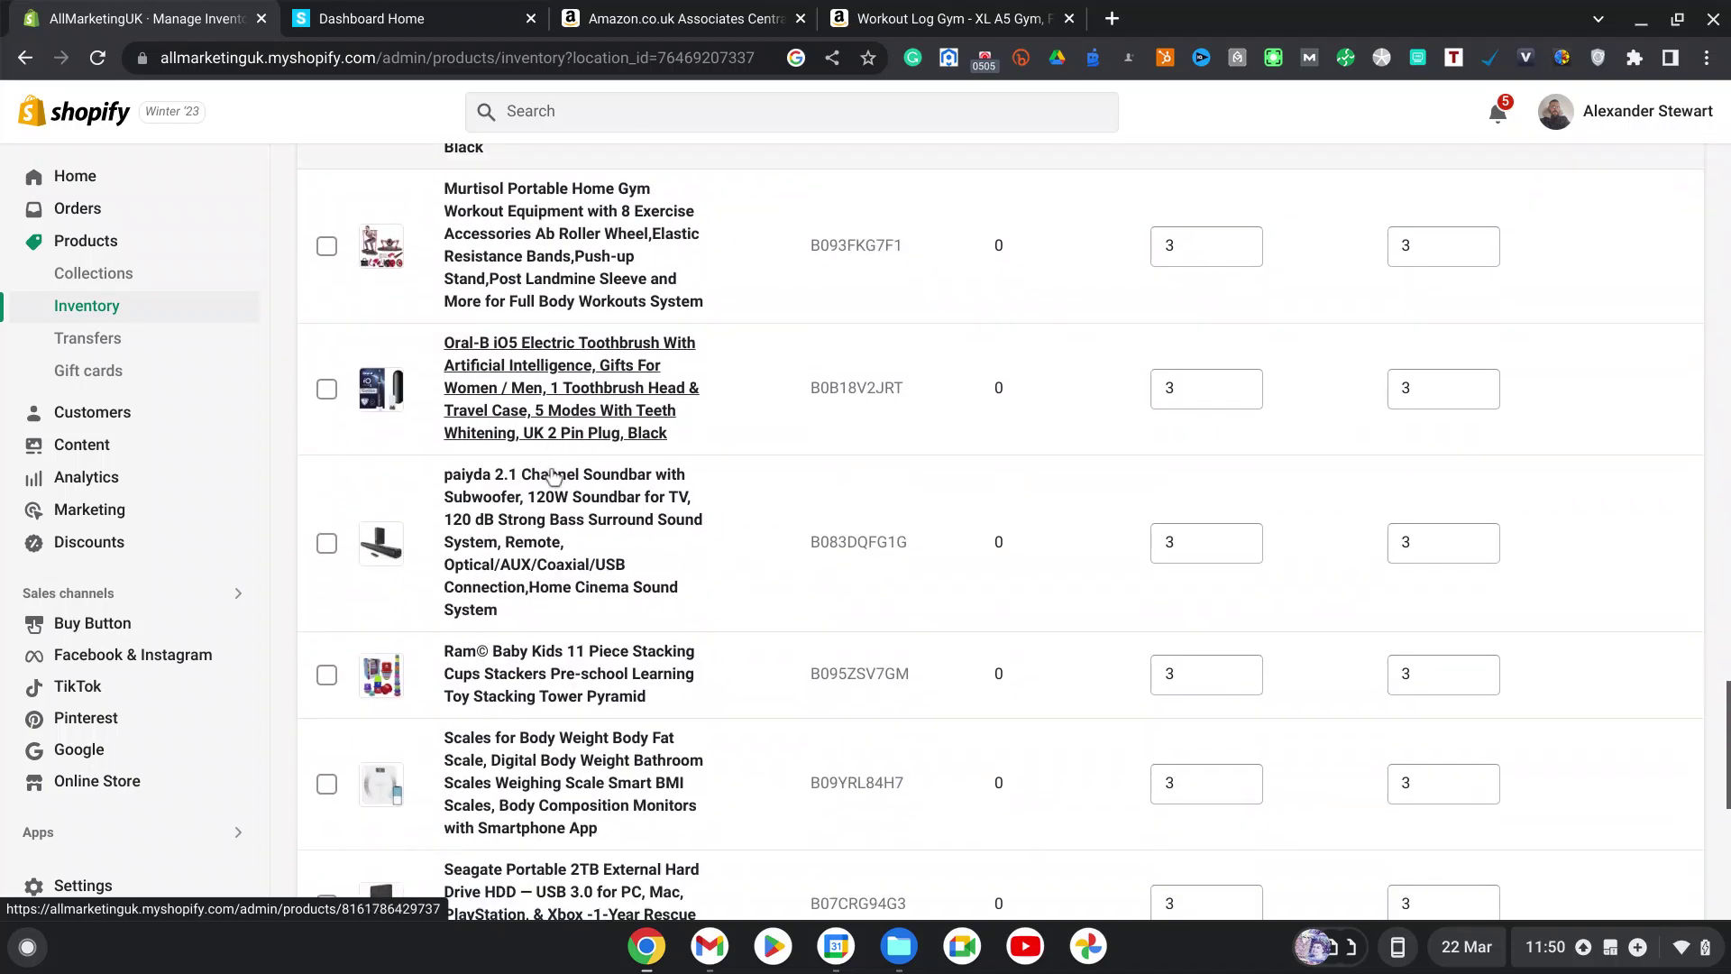
pyautogui.scroll(-4, 554, 475)
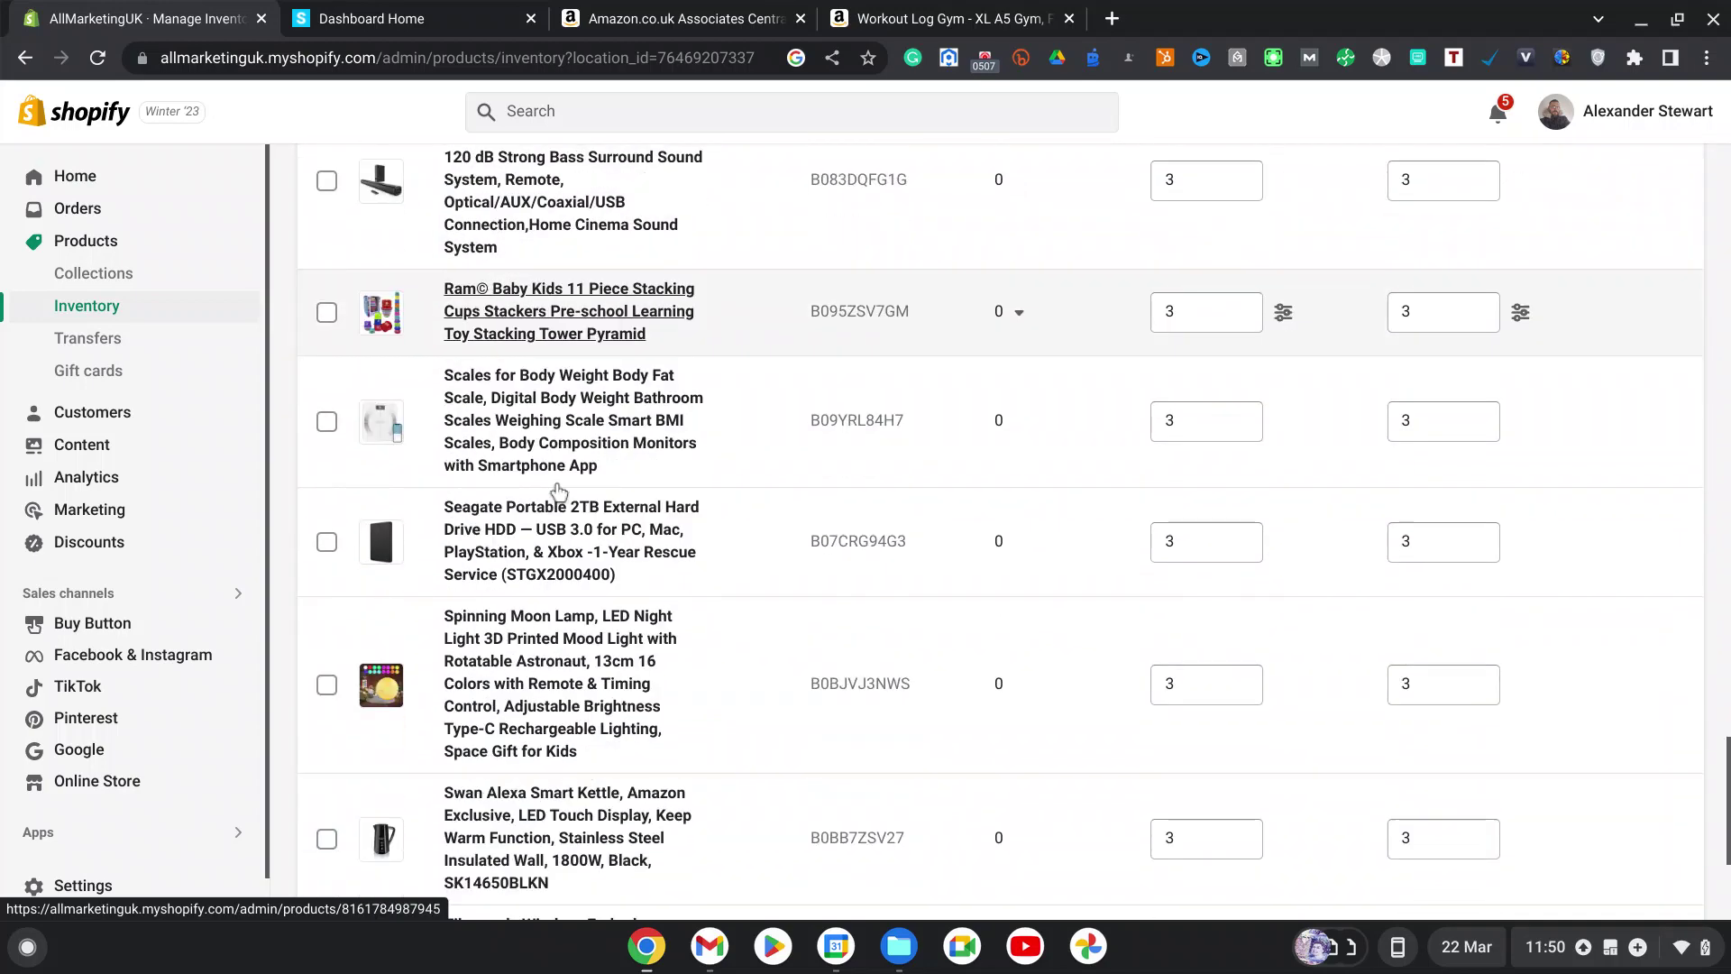
pyautogui.scroll(-4, 558, 492)
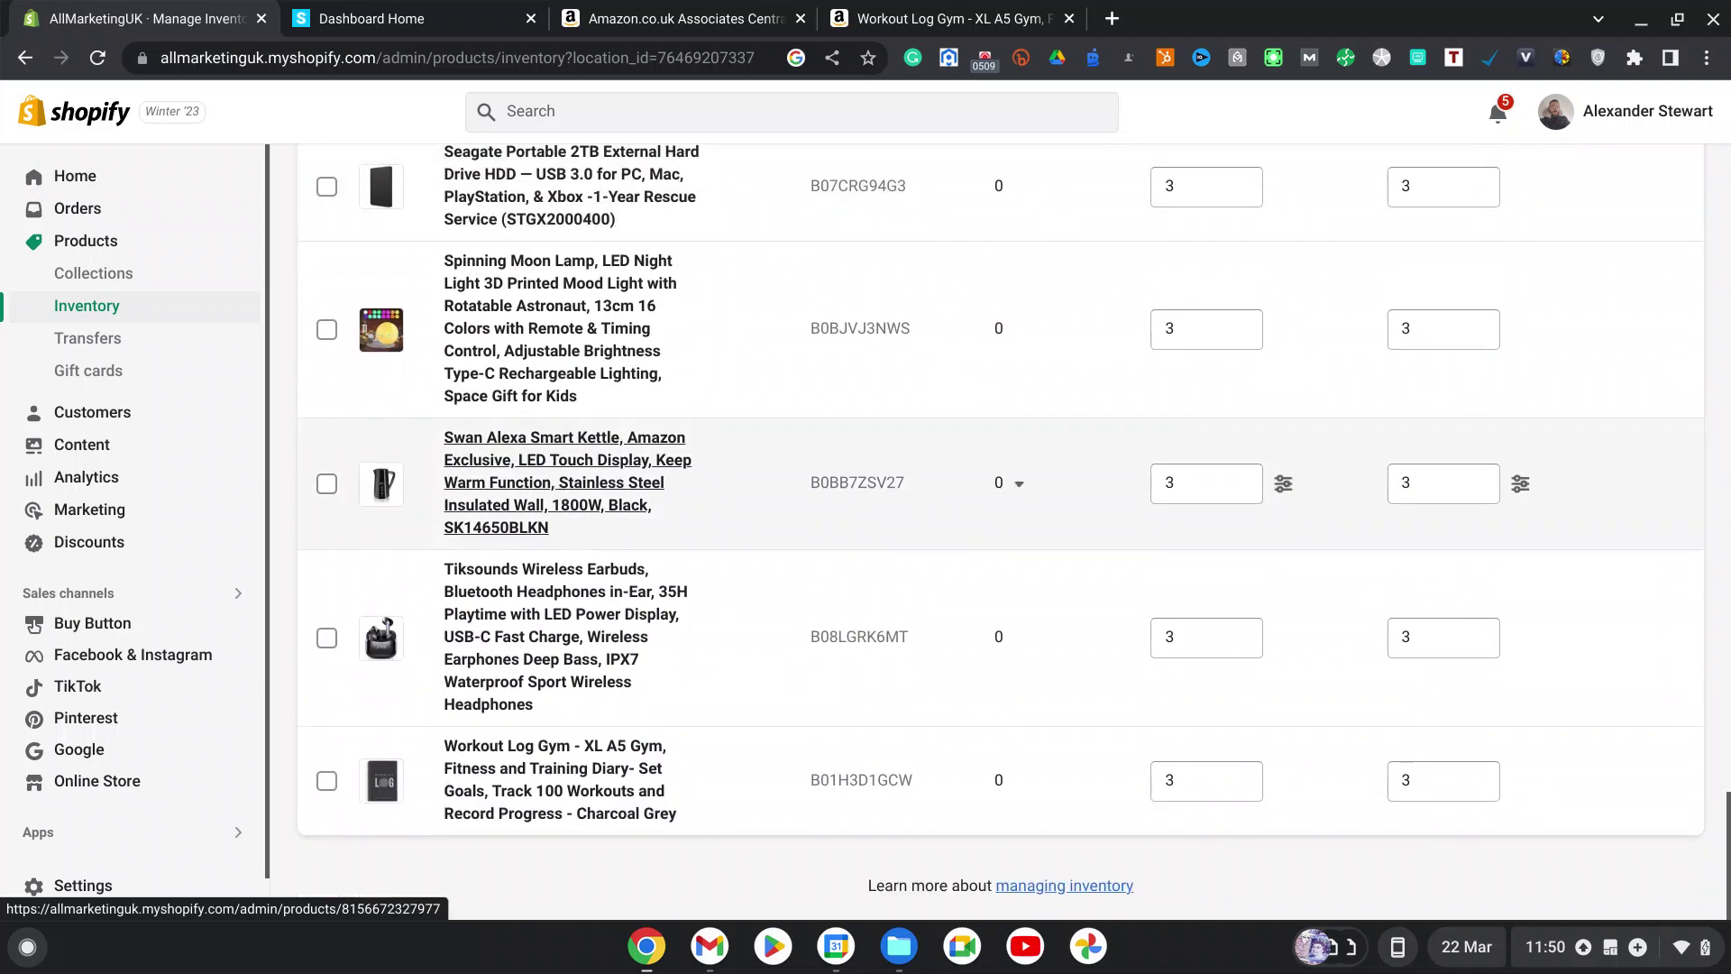
pyautogui.scroll(6, 558, 491)
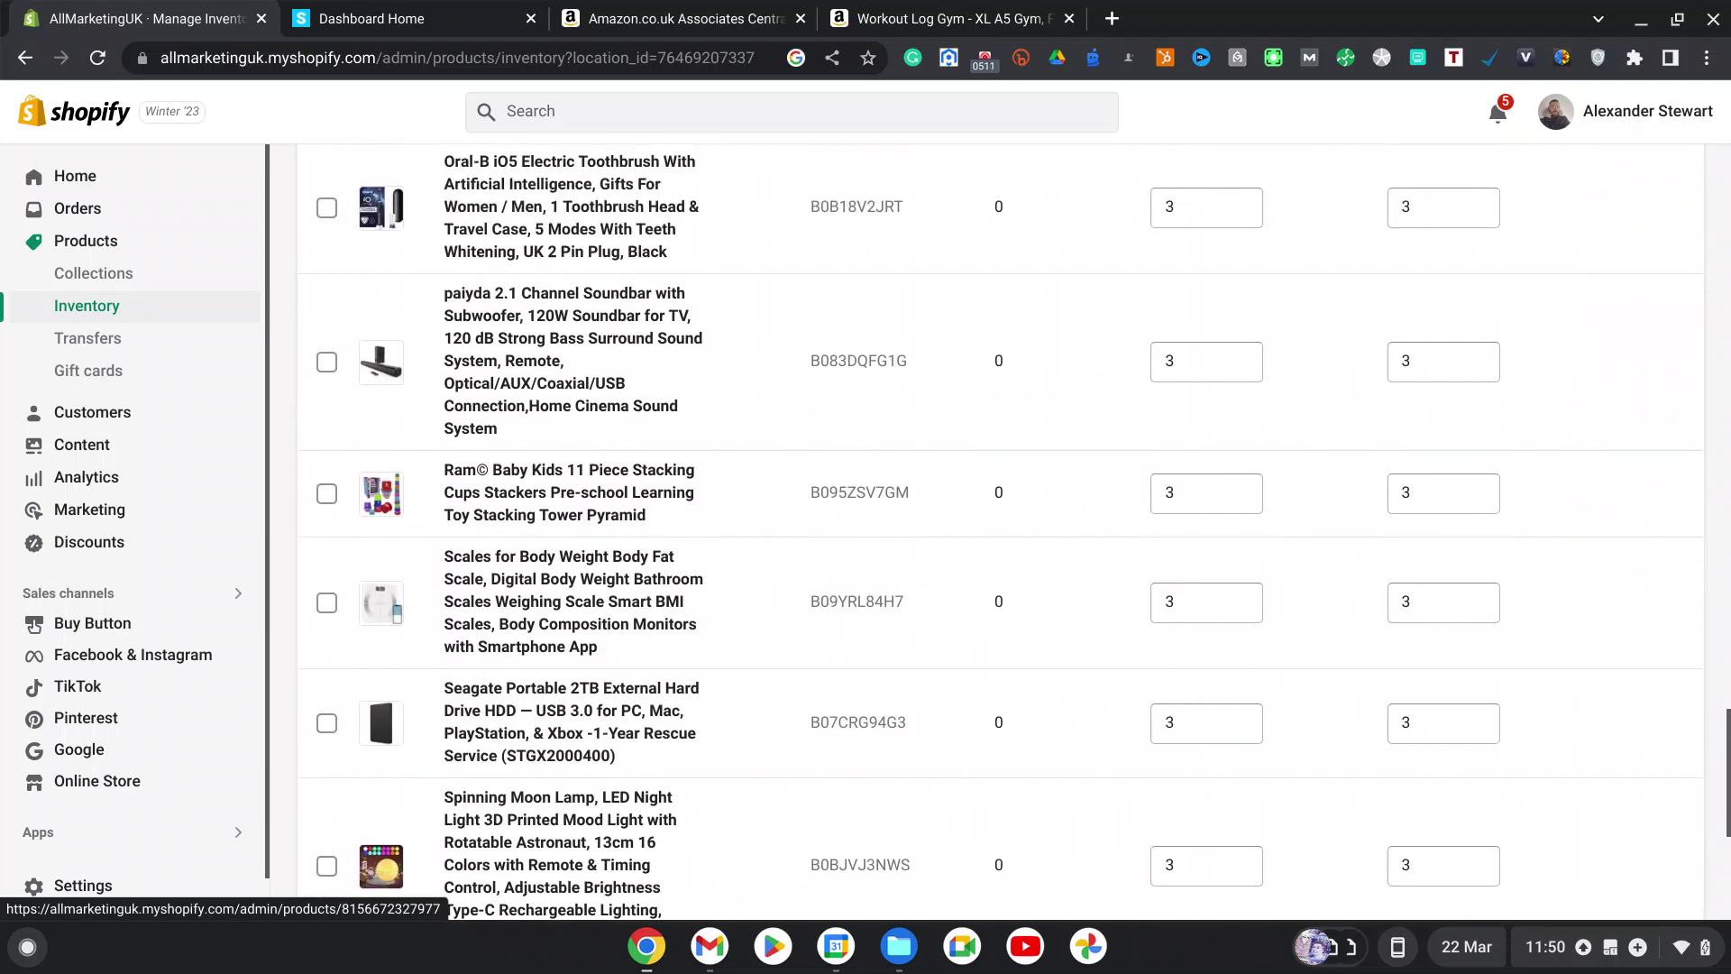
pyautogui.scroll(6, 558, 491)
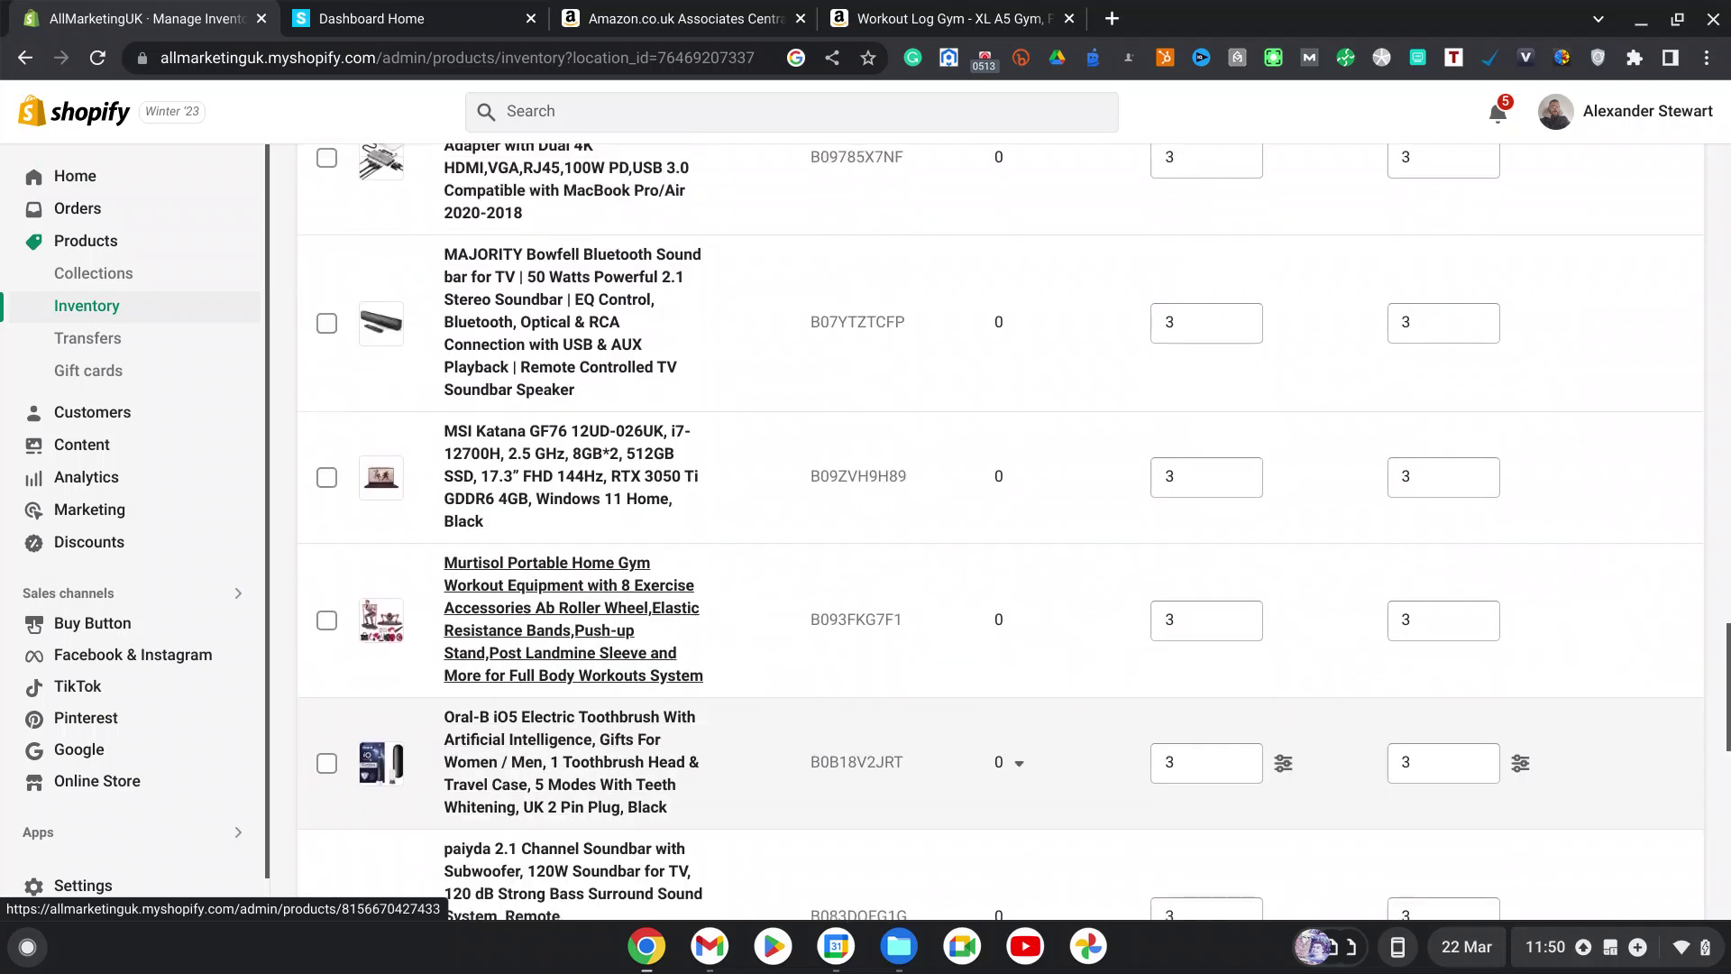
pyautogui.scroll(6, 558, 631)
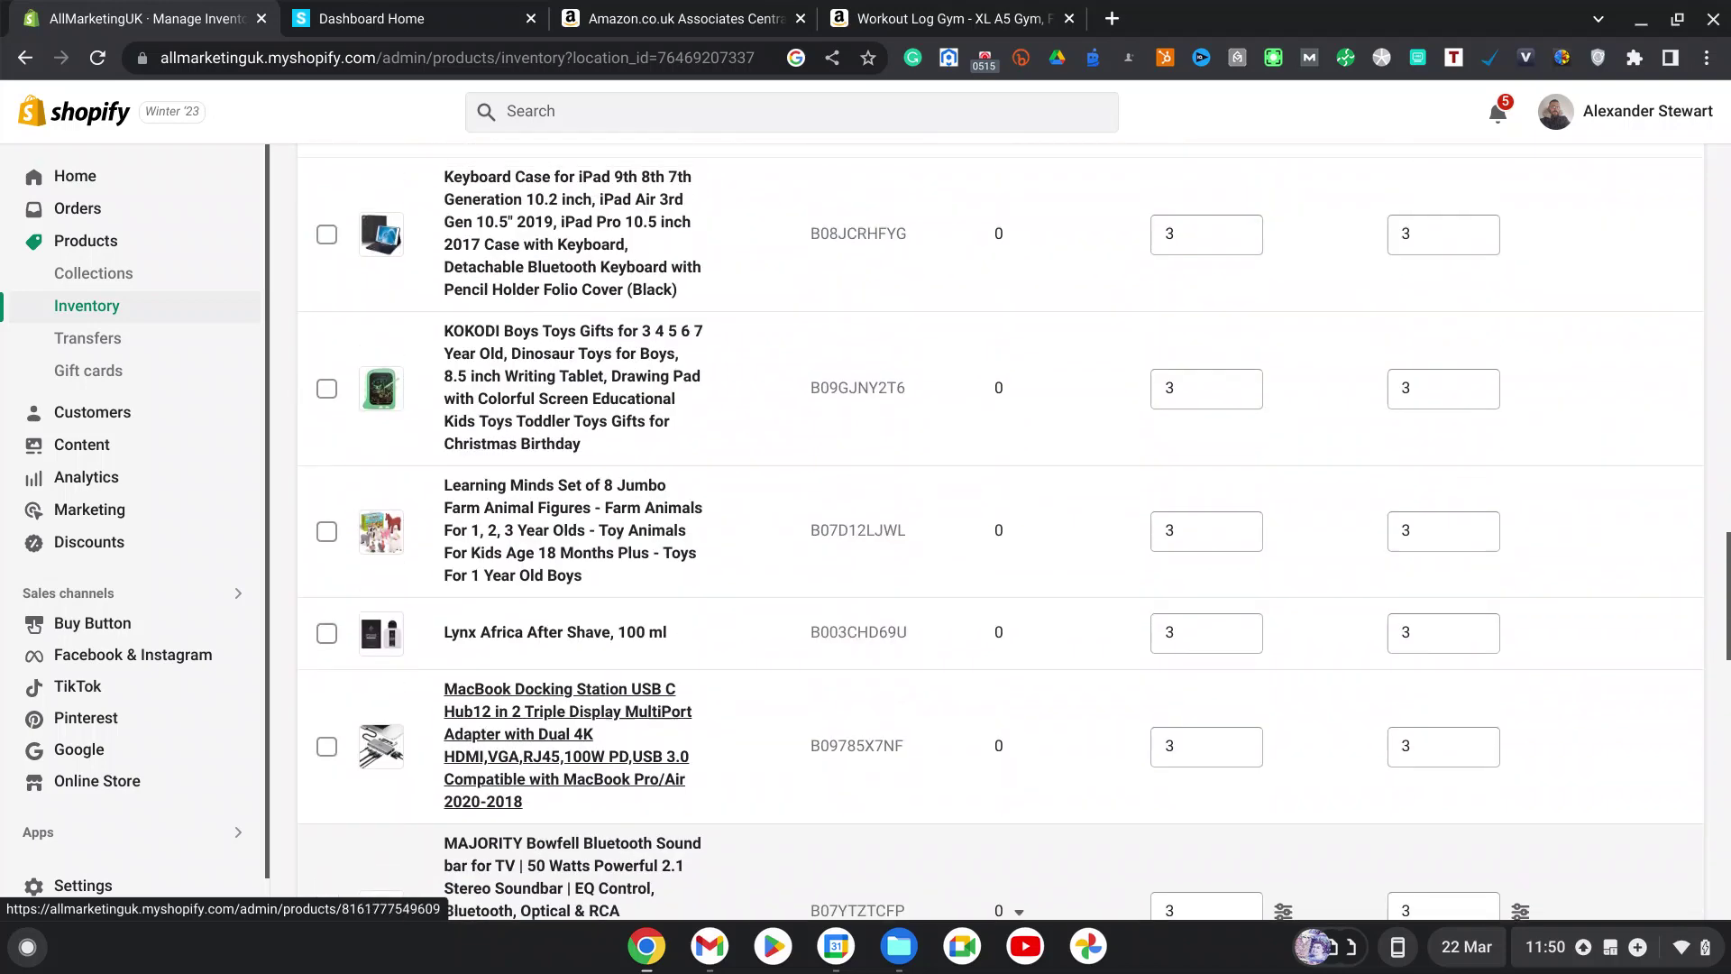
pyautogui.scroll(8, 559, 680)
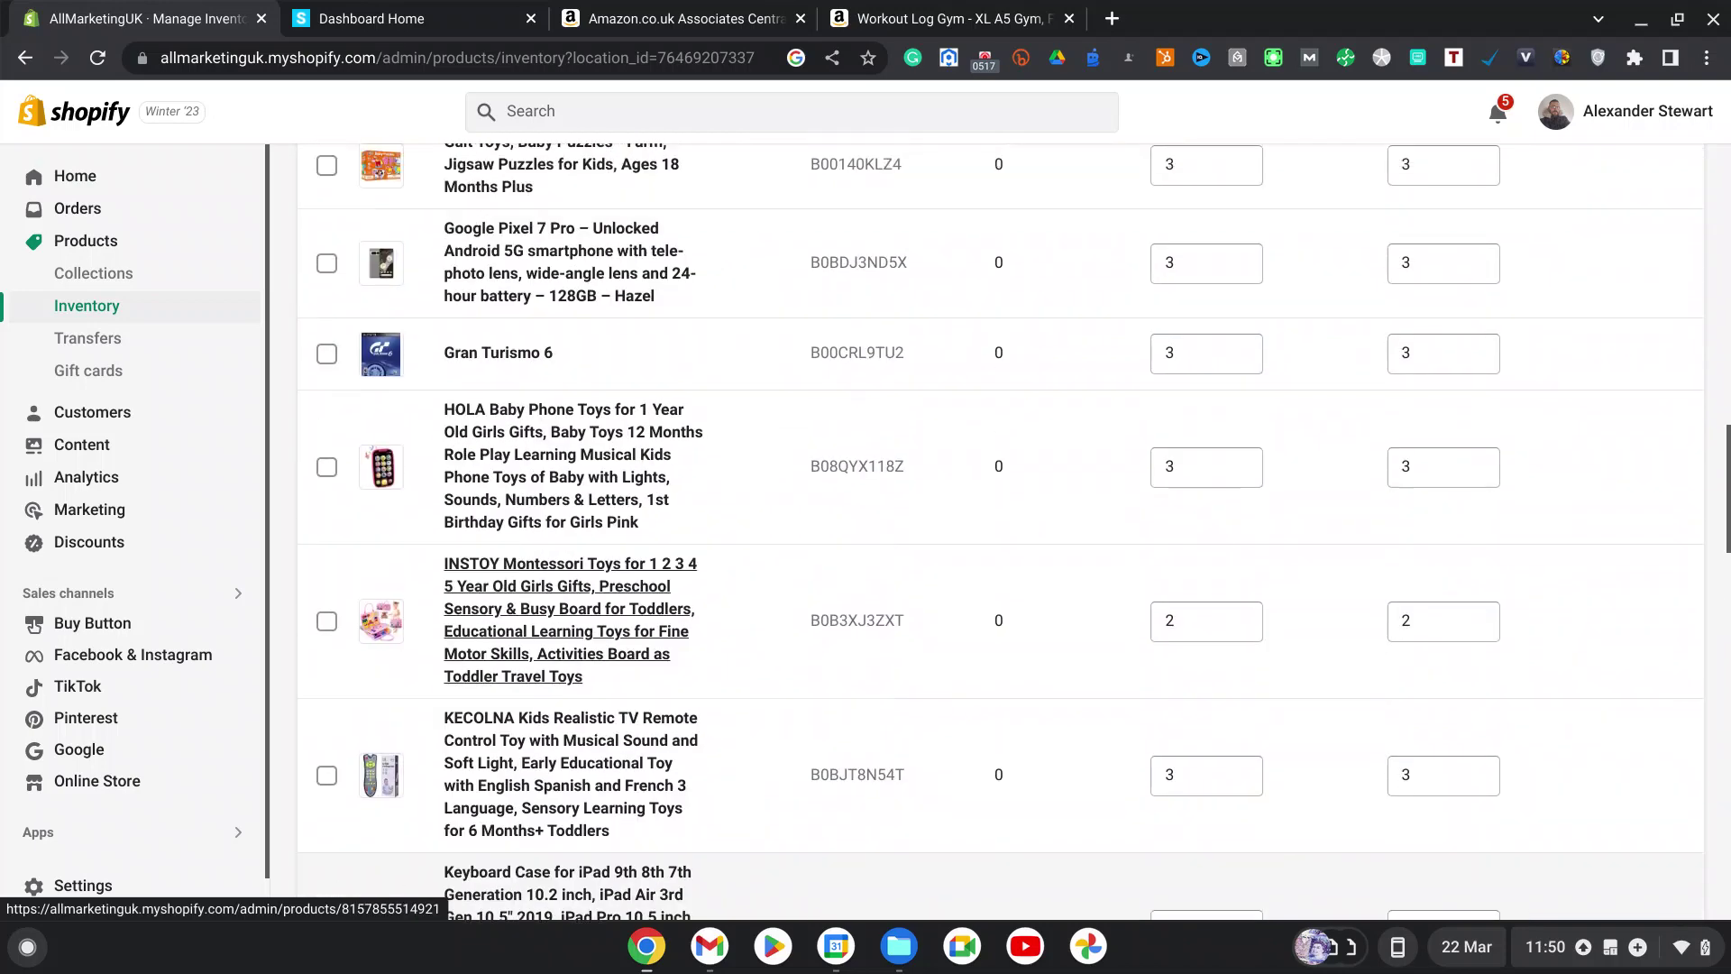
pyautogui.scroll(7, 559, 649)
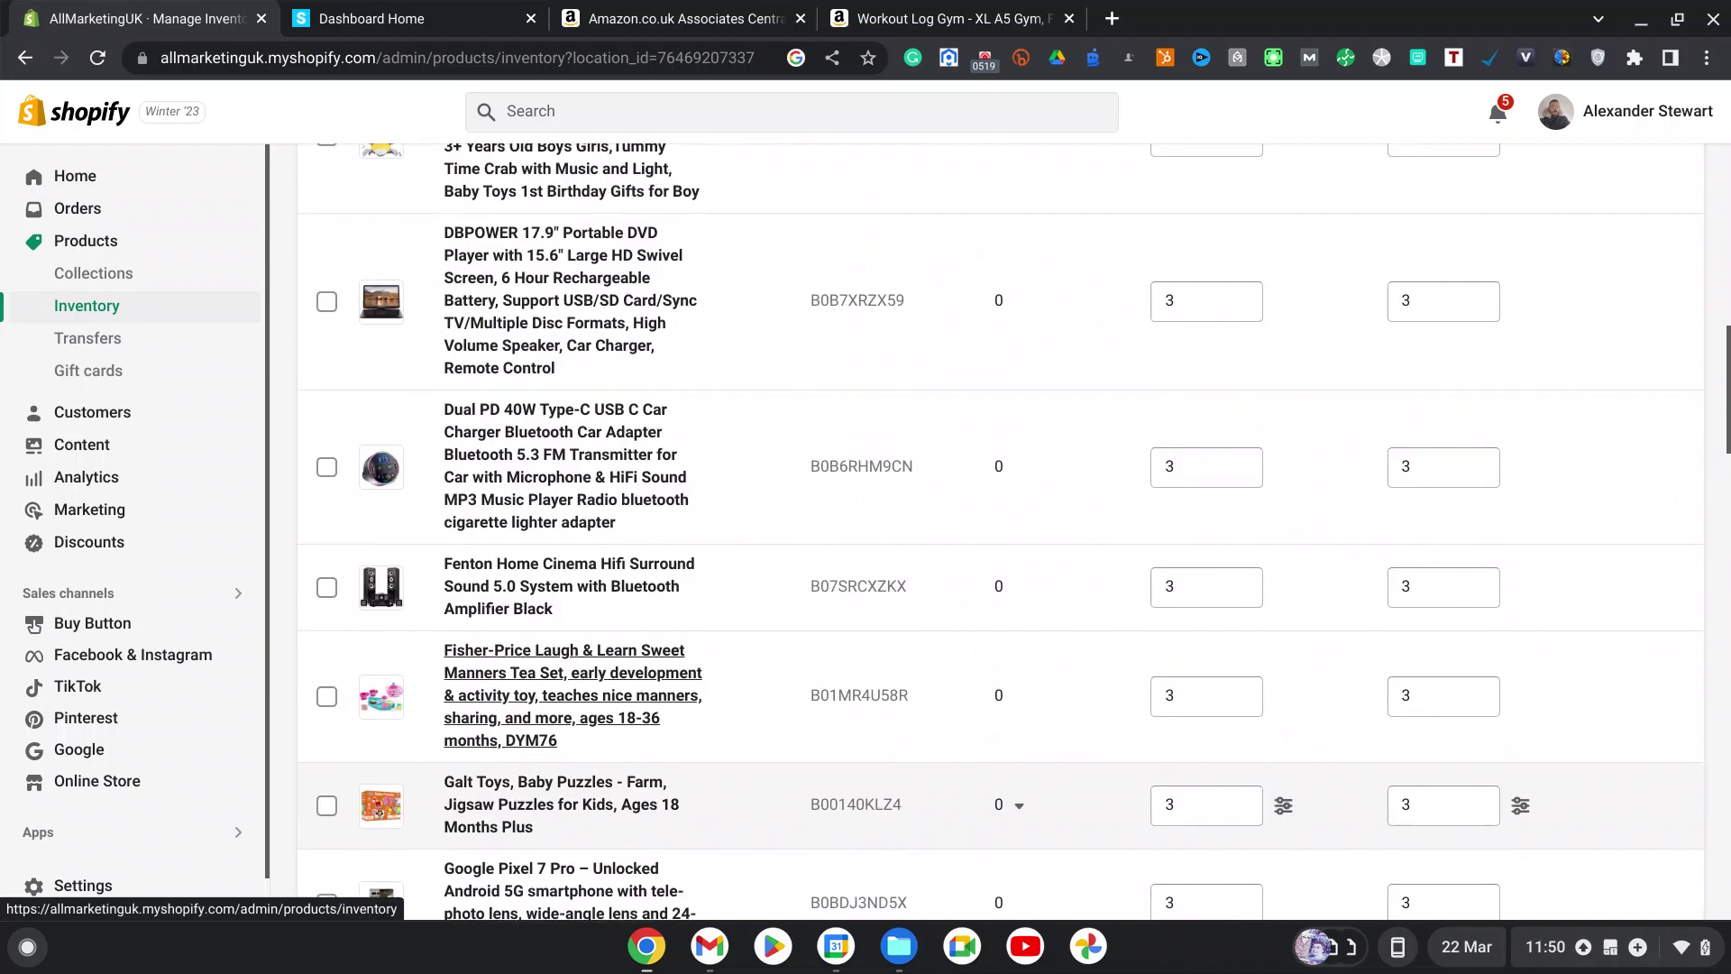
pyautogui.scroll(10, 559, 686)
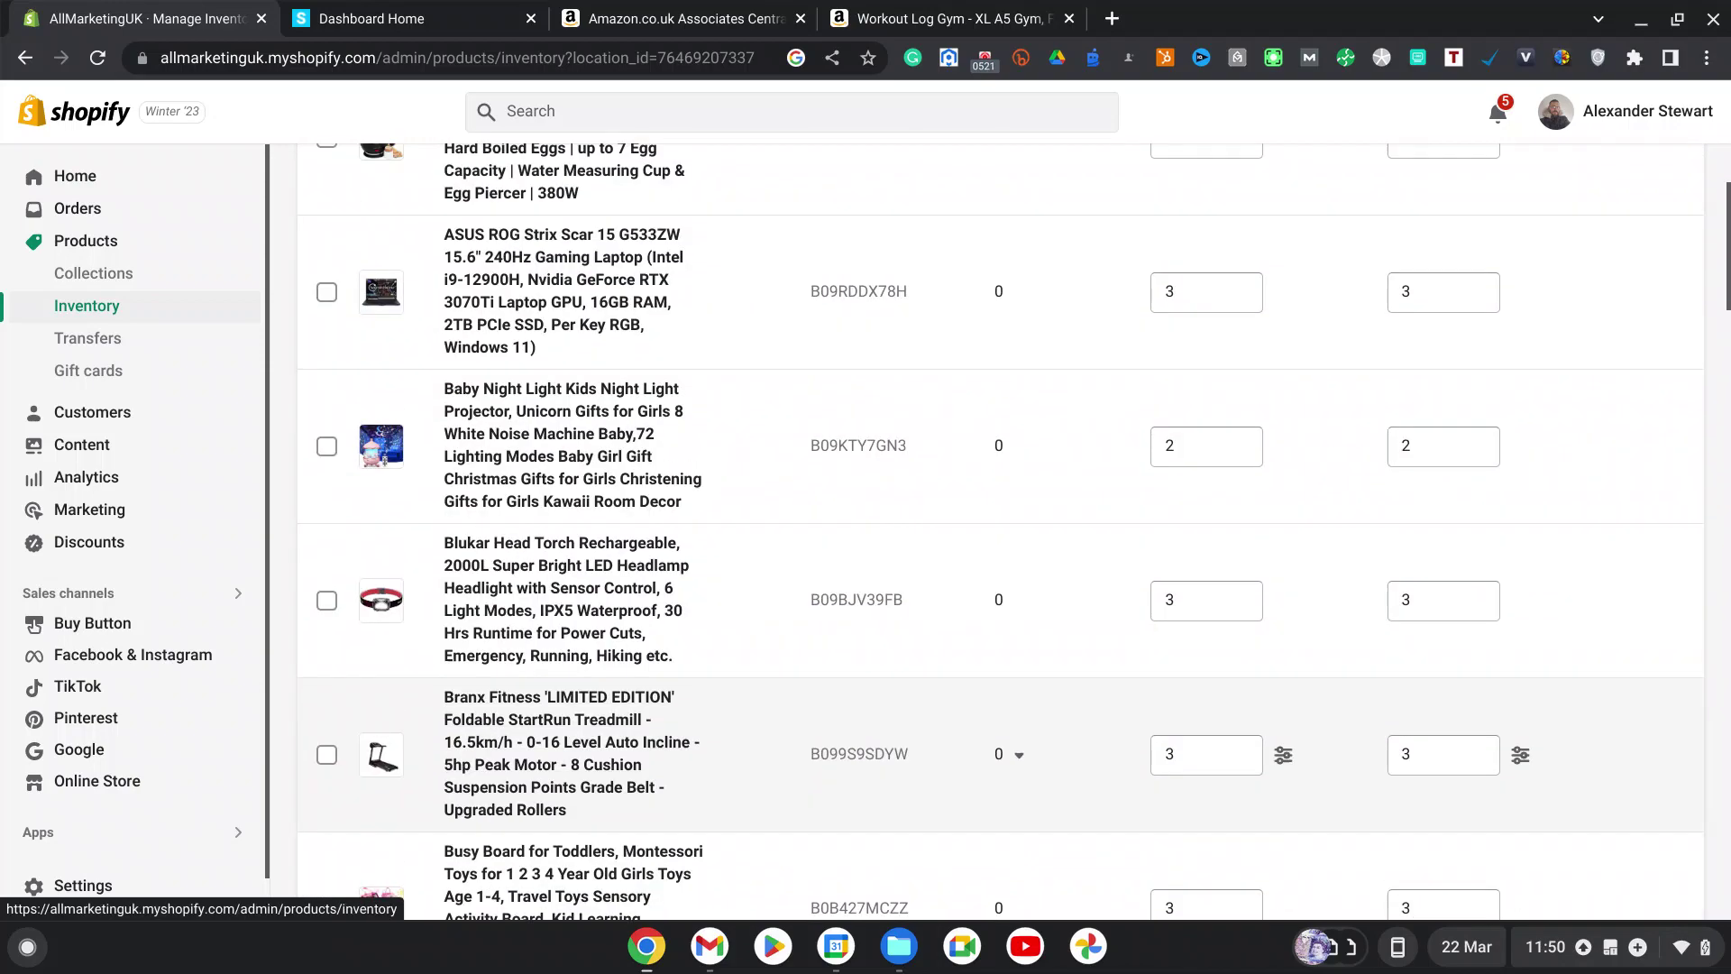
pyautogui.scroll(8, 601, 433)
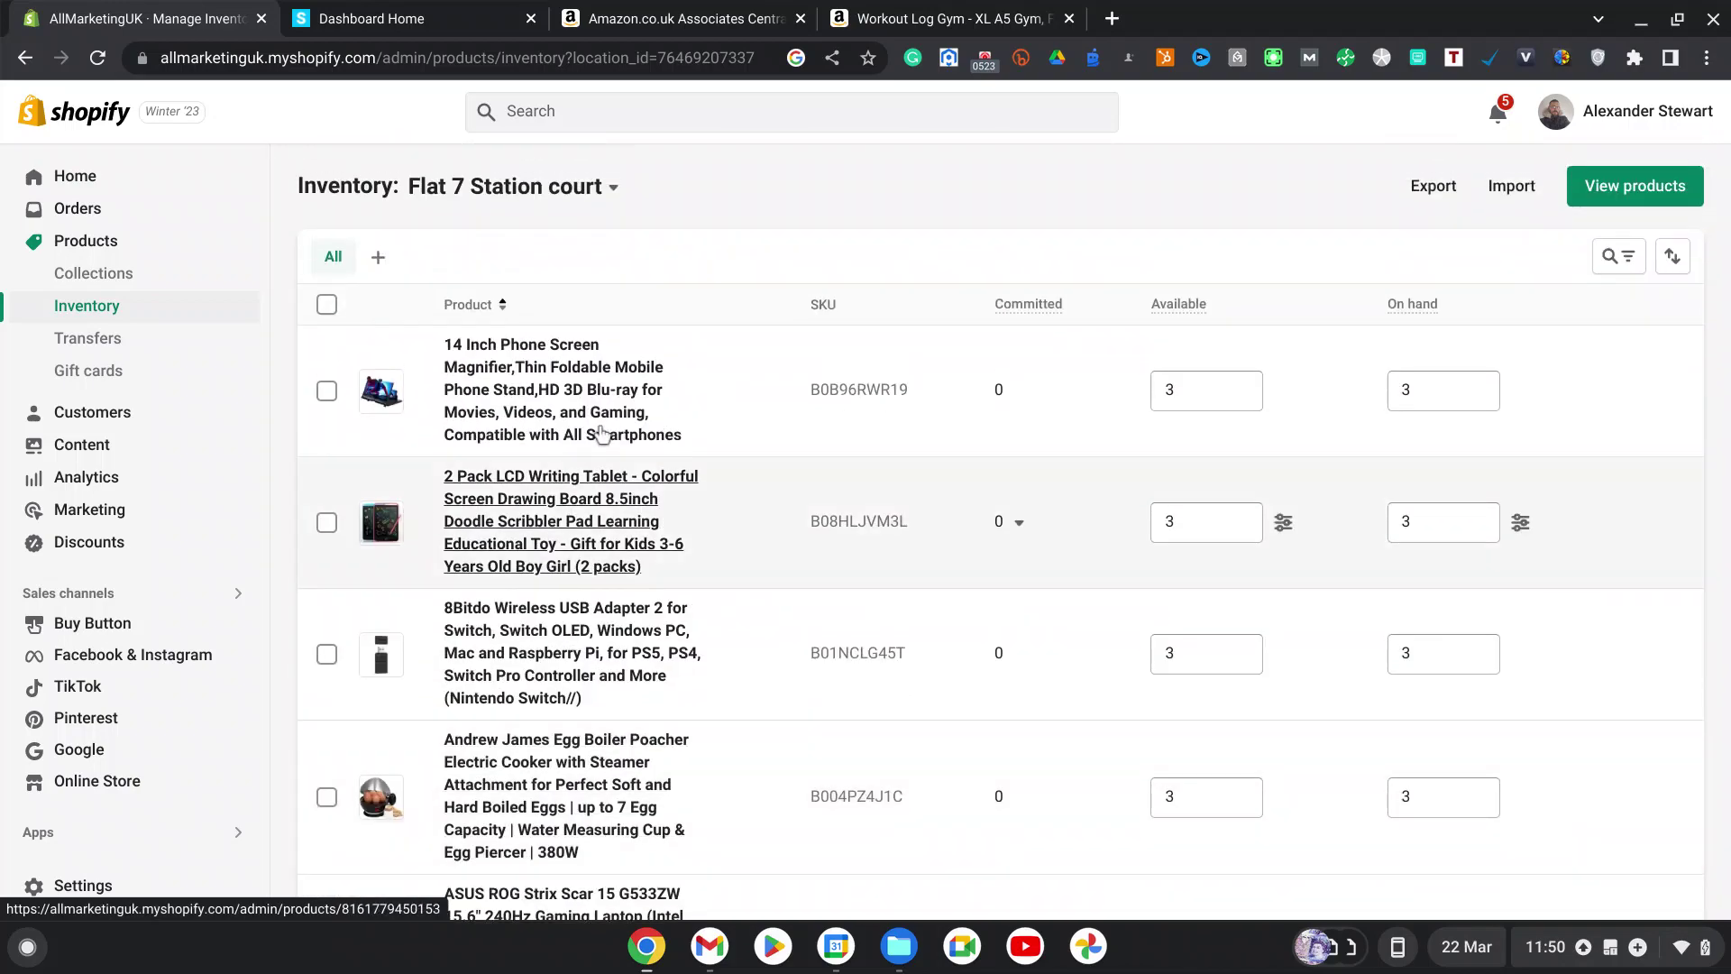
pyautogui.scroll(-1, 568, 359)
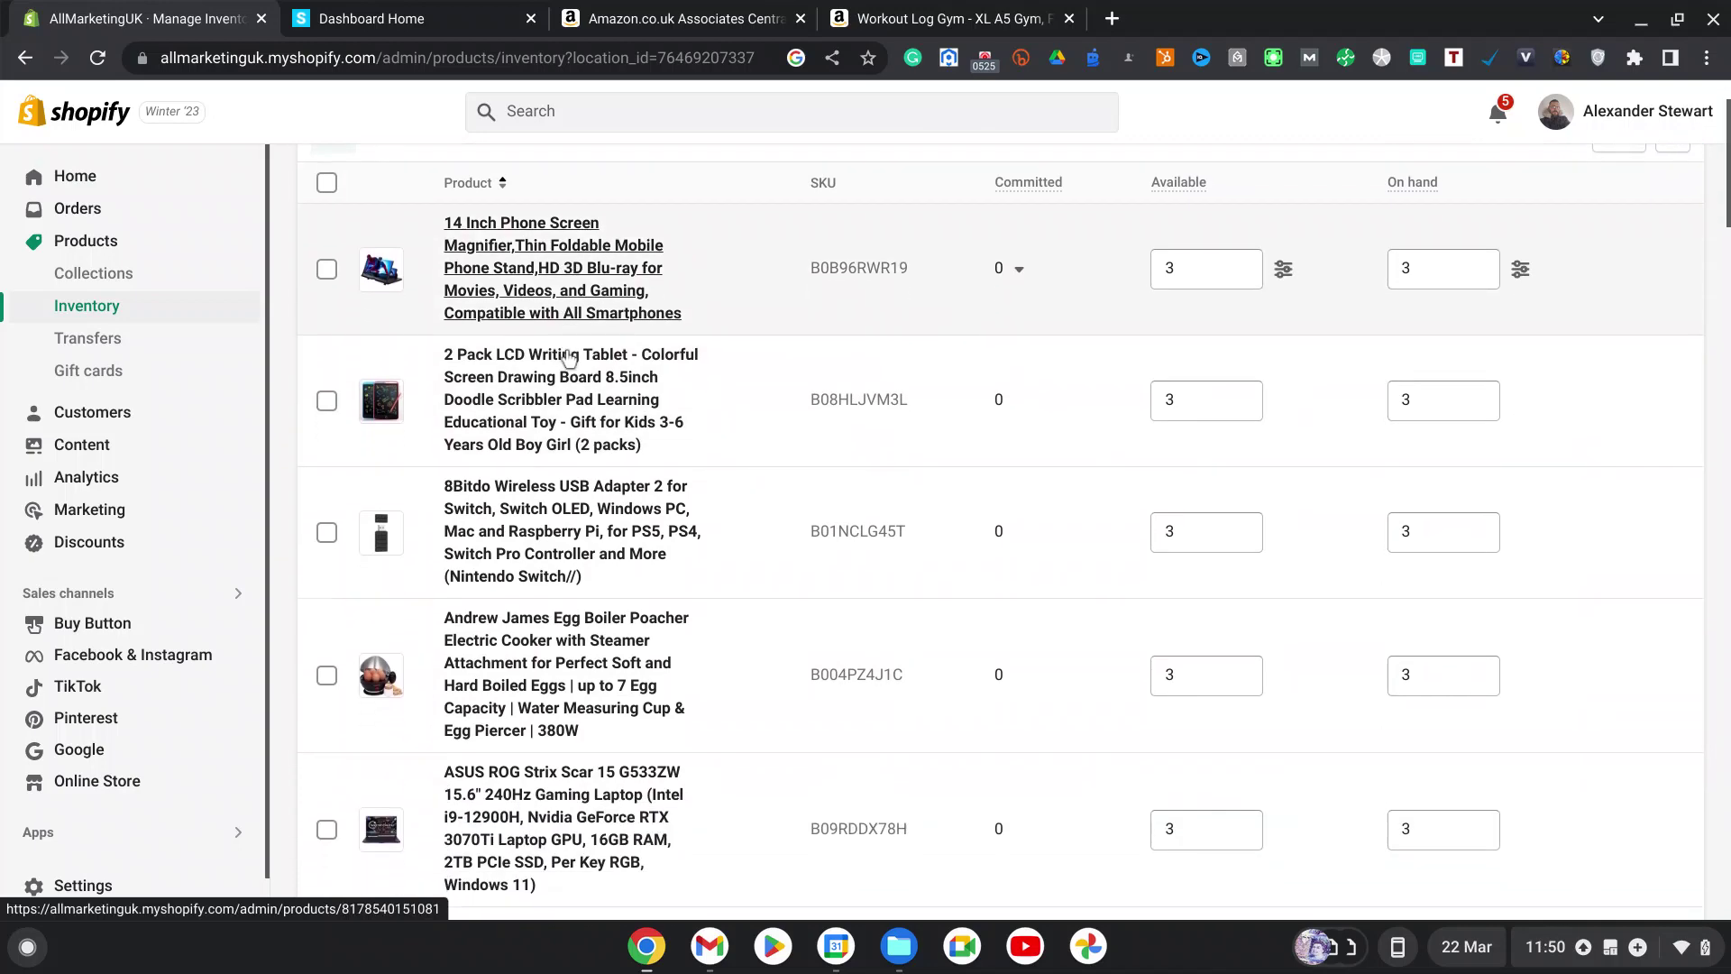
pyautogui.scroll(-5, 568, 359)
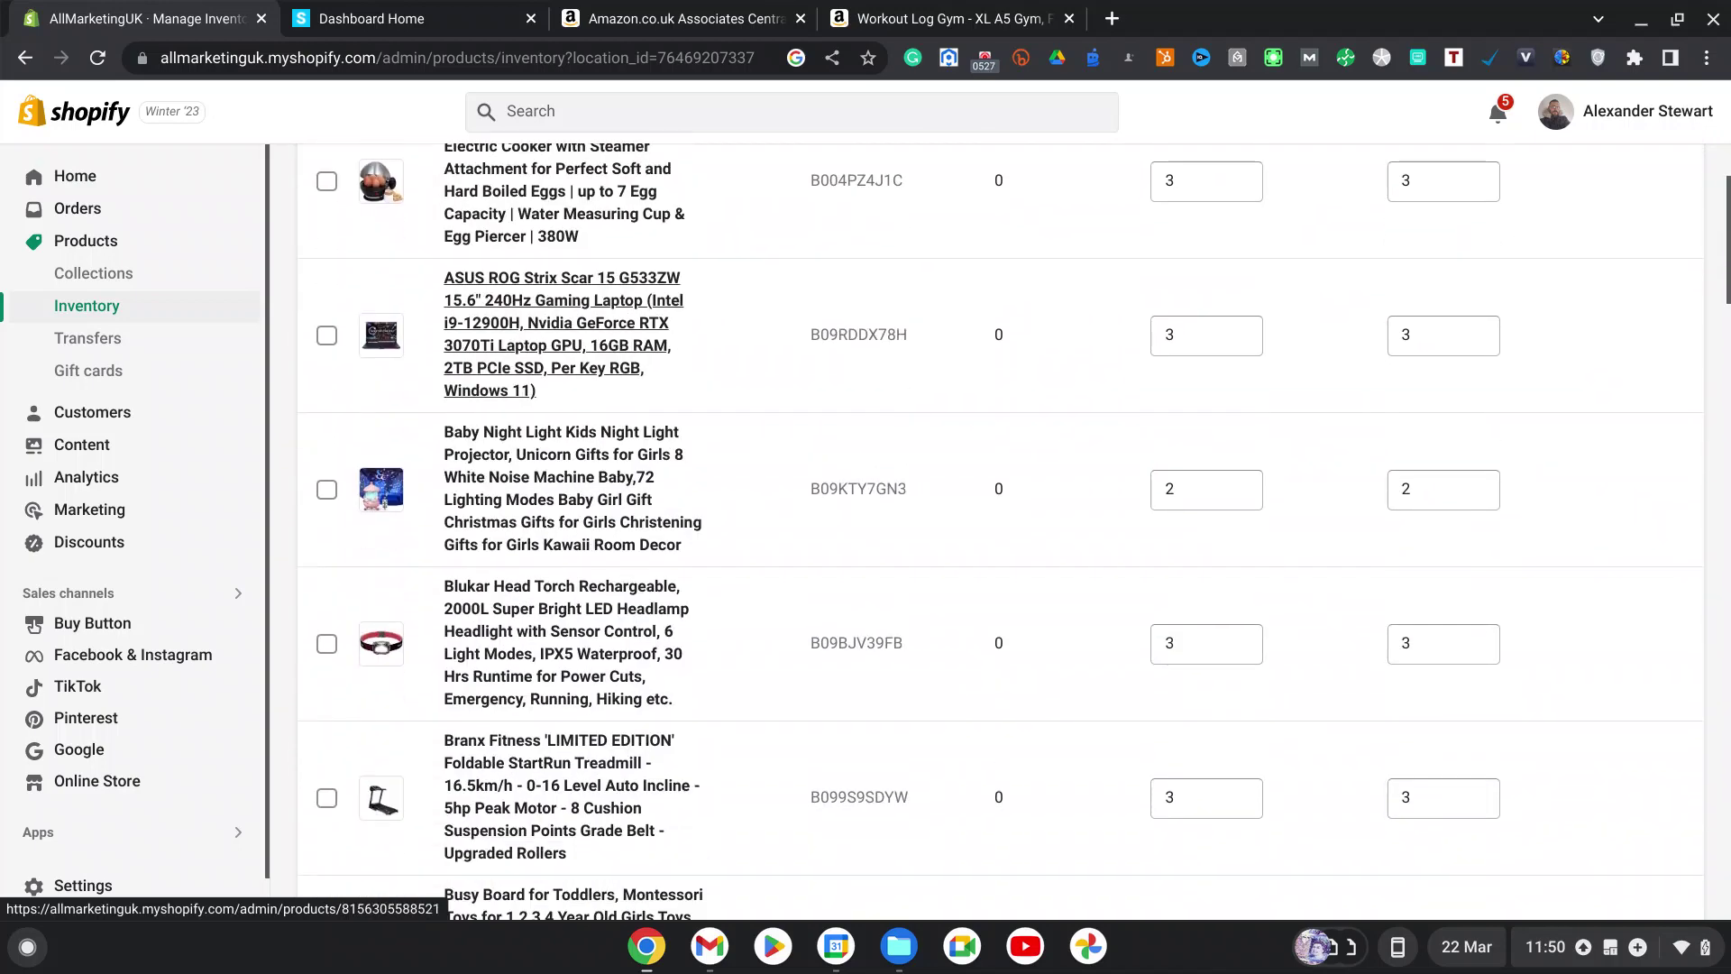
pyautogui.scroll(-14, 568, 359)
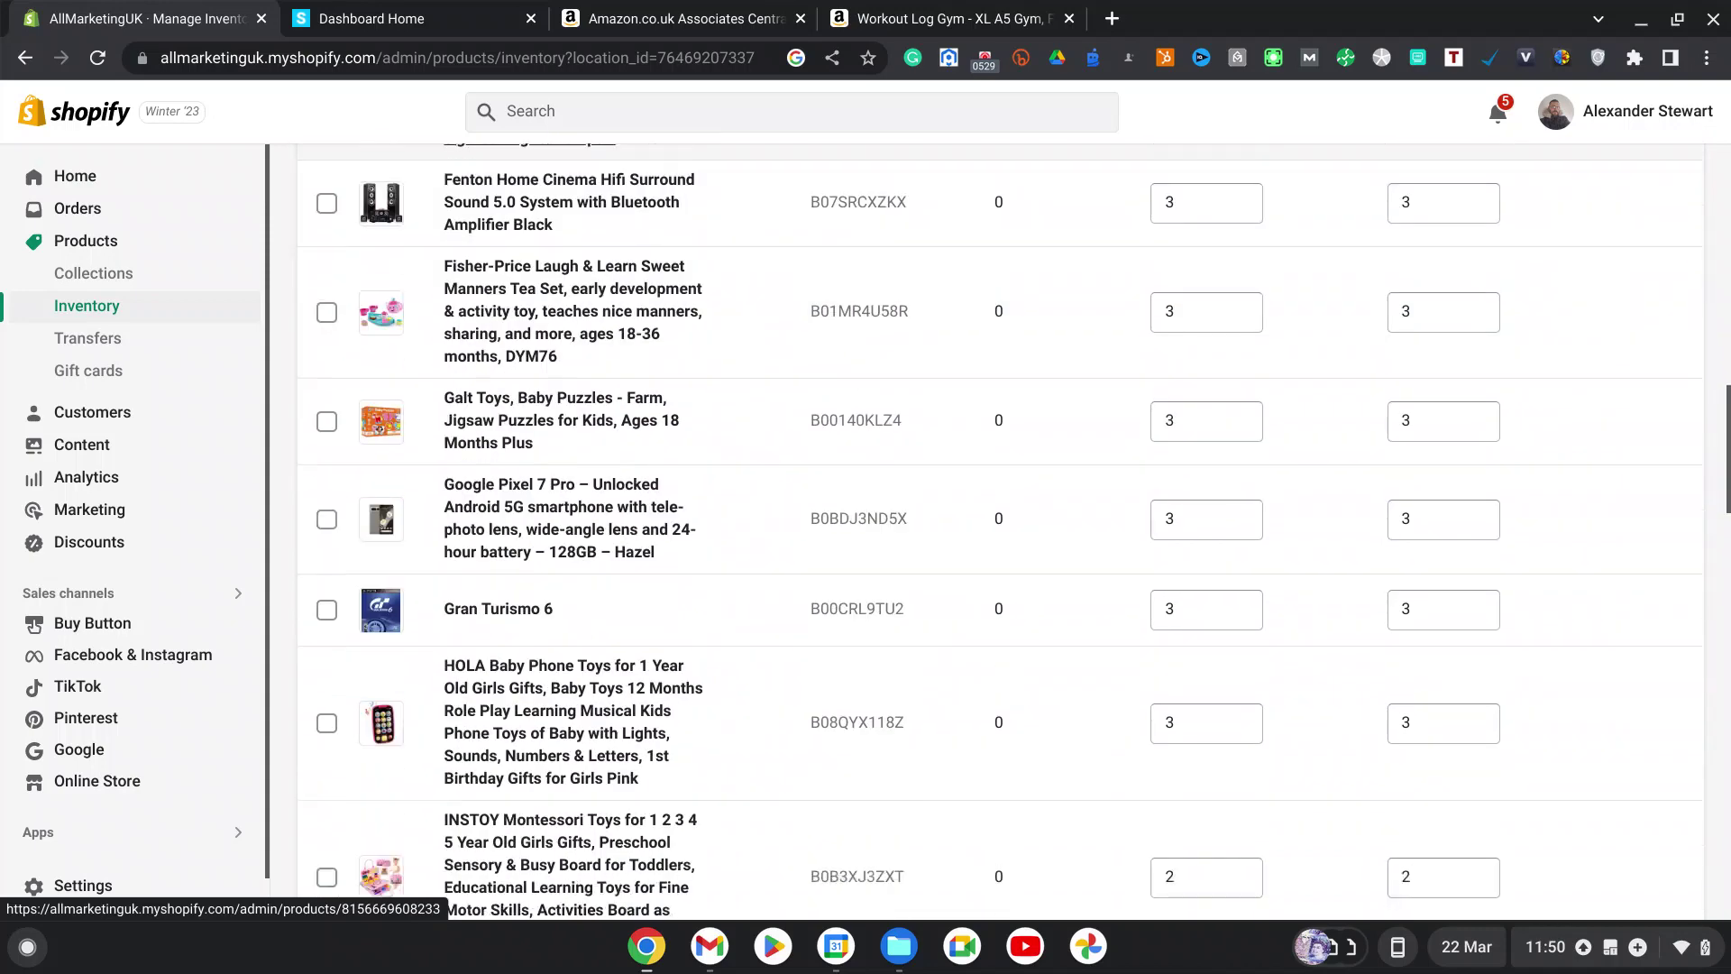
pyautogui.scroll(-5, 568, 359)
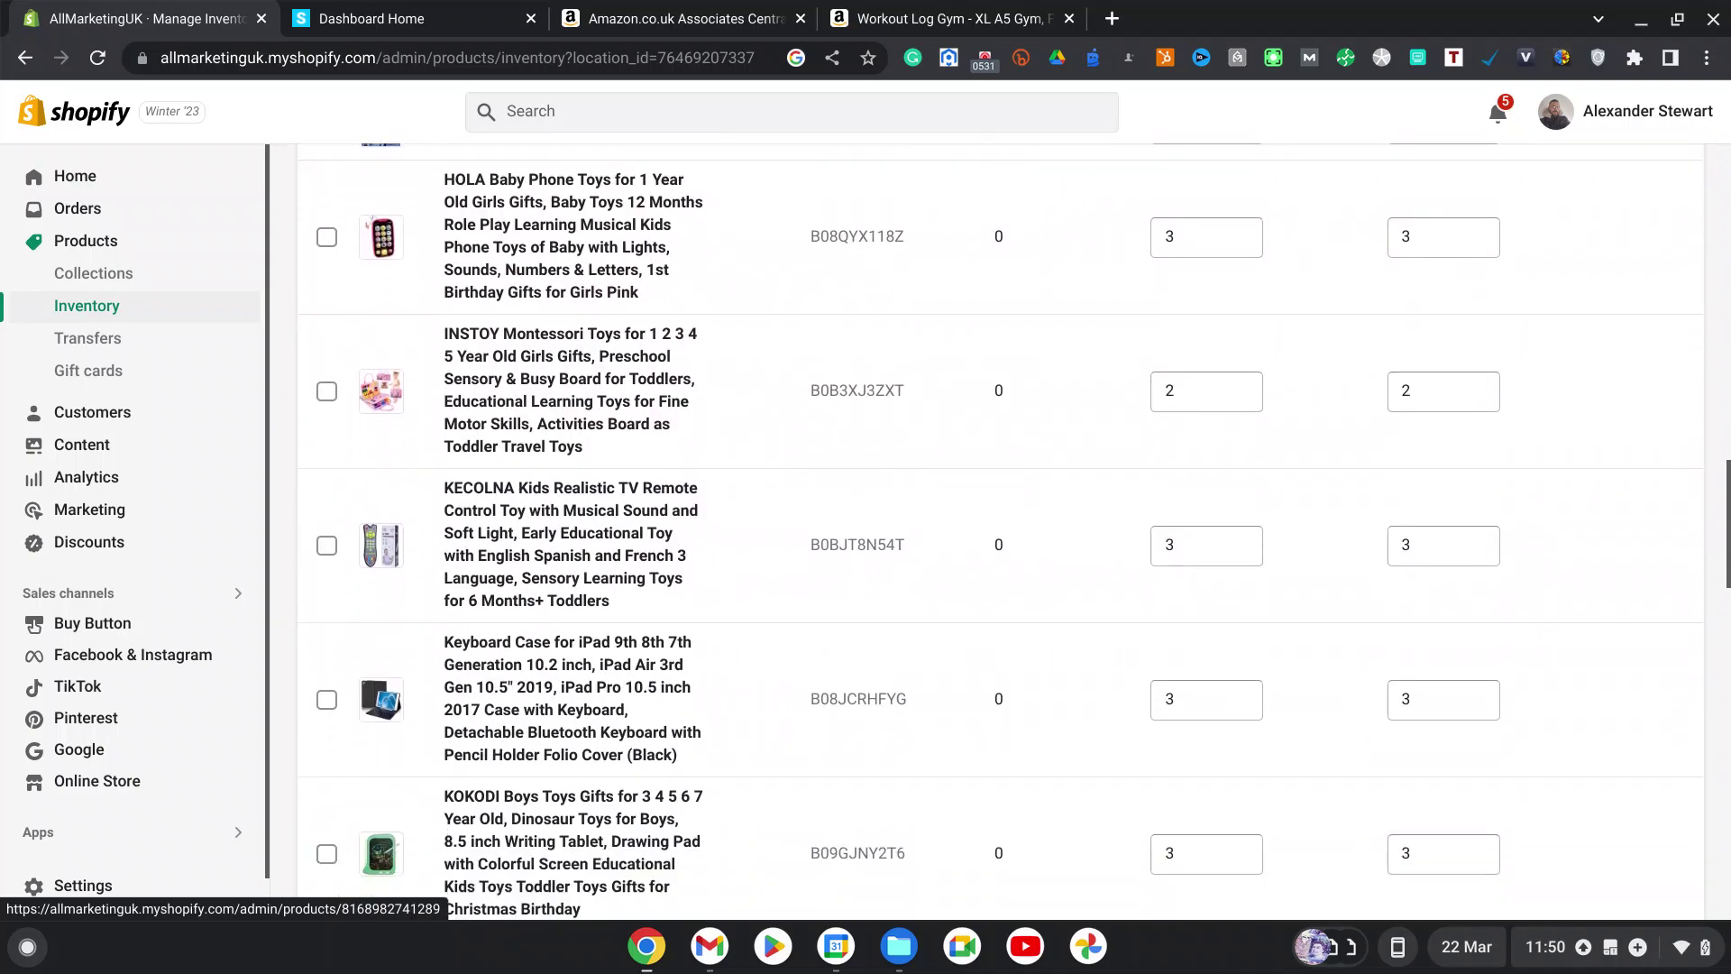
pyautogui.scroll(-8, 568, 359)
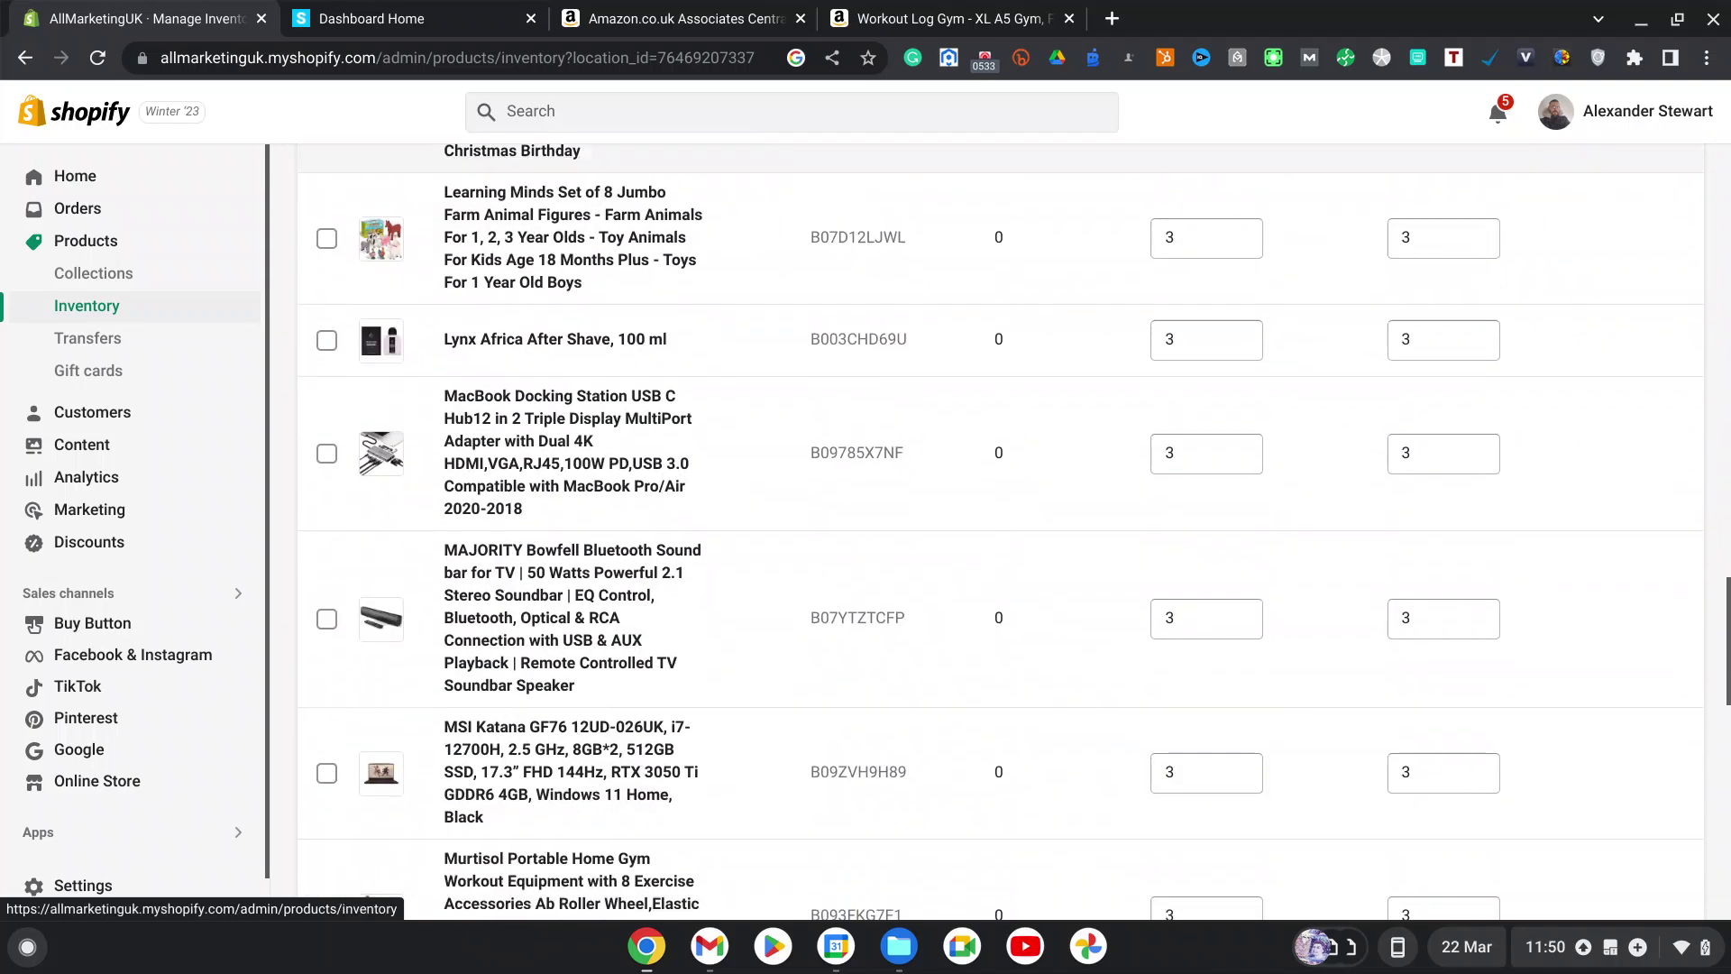
pyautogui.scroll(-6, 539, 470)
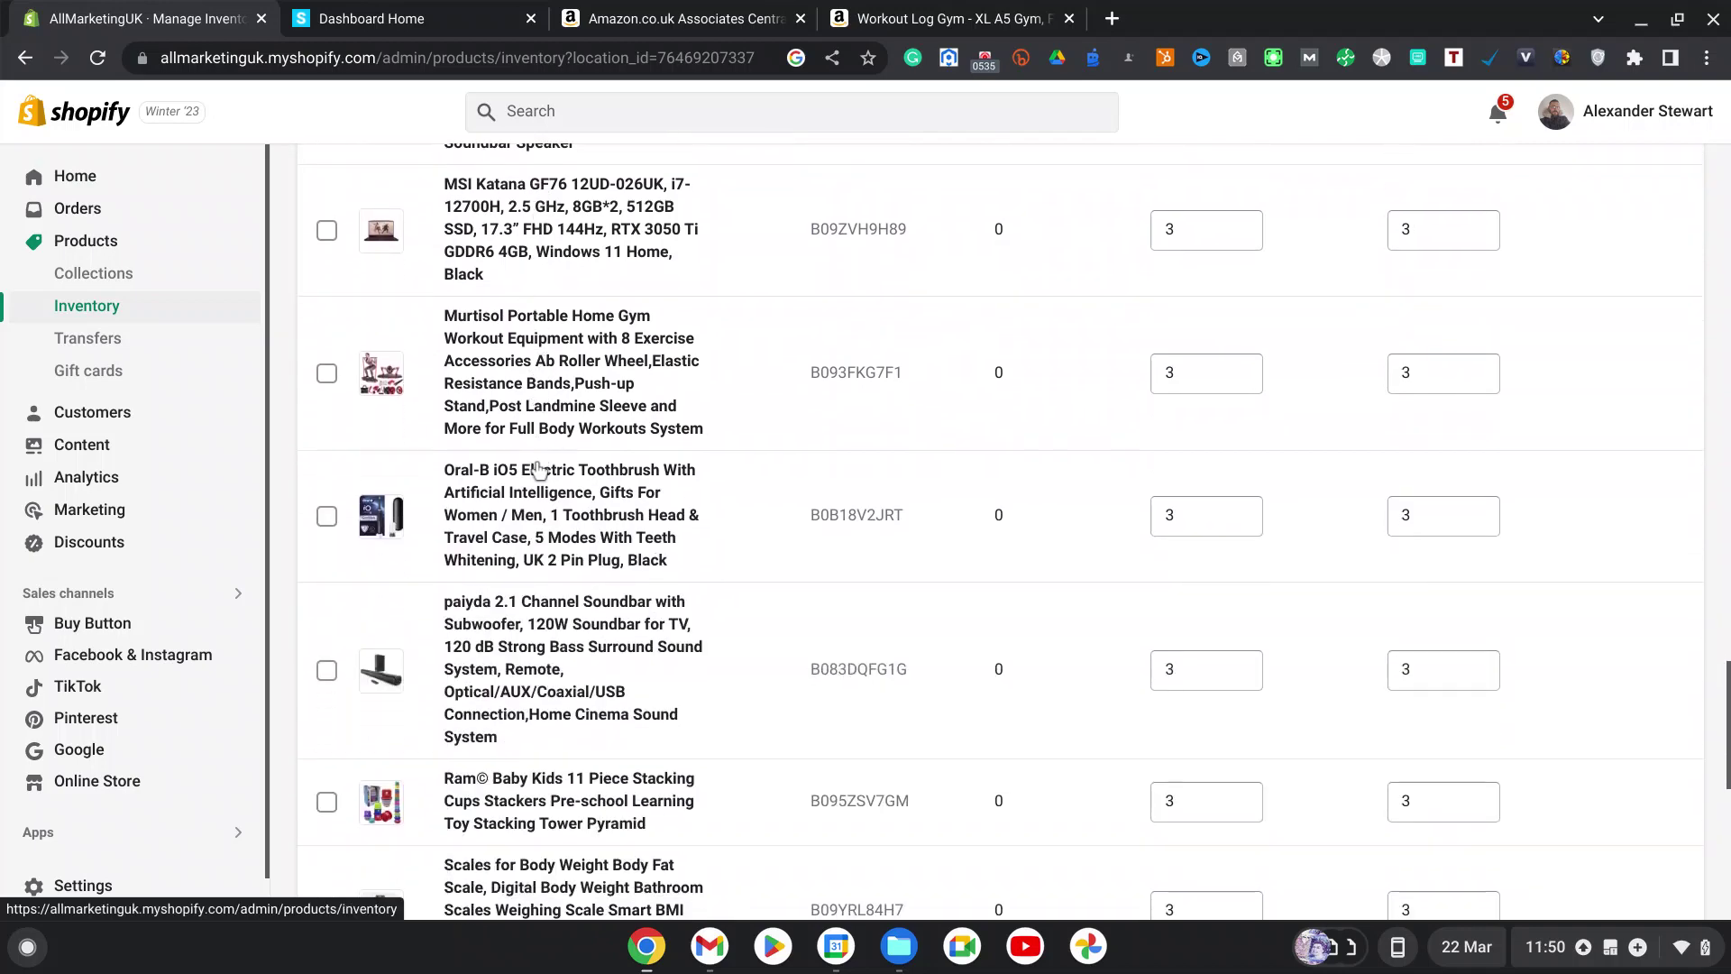
pyautogui.scroll(-7, 538, 470)
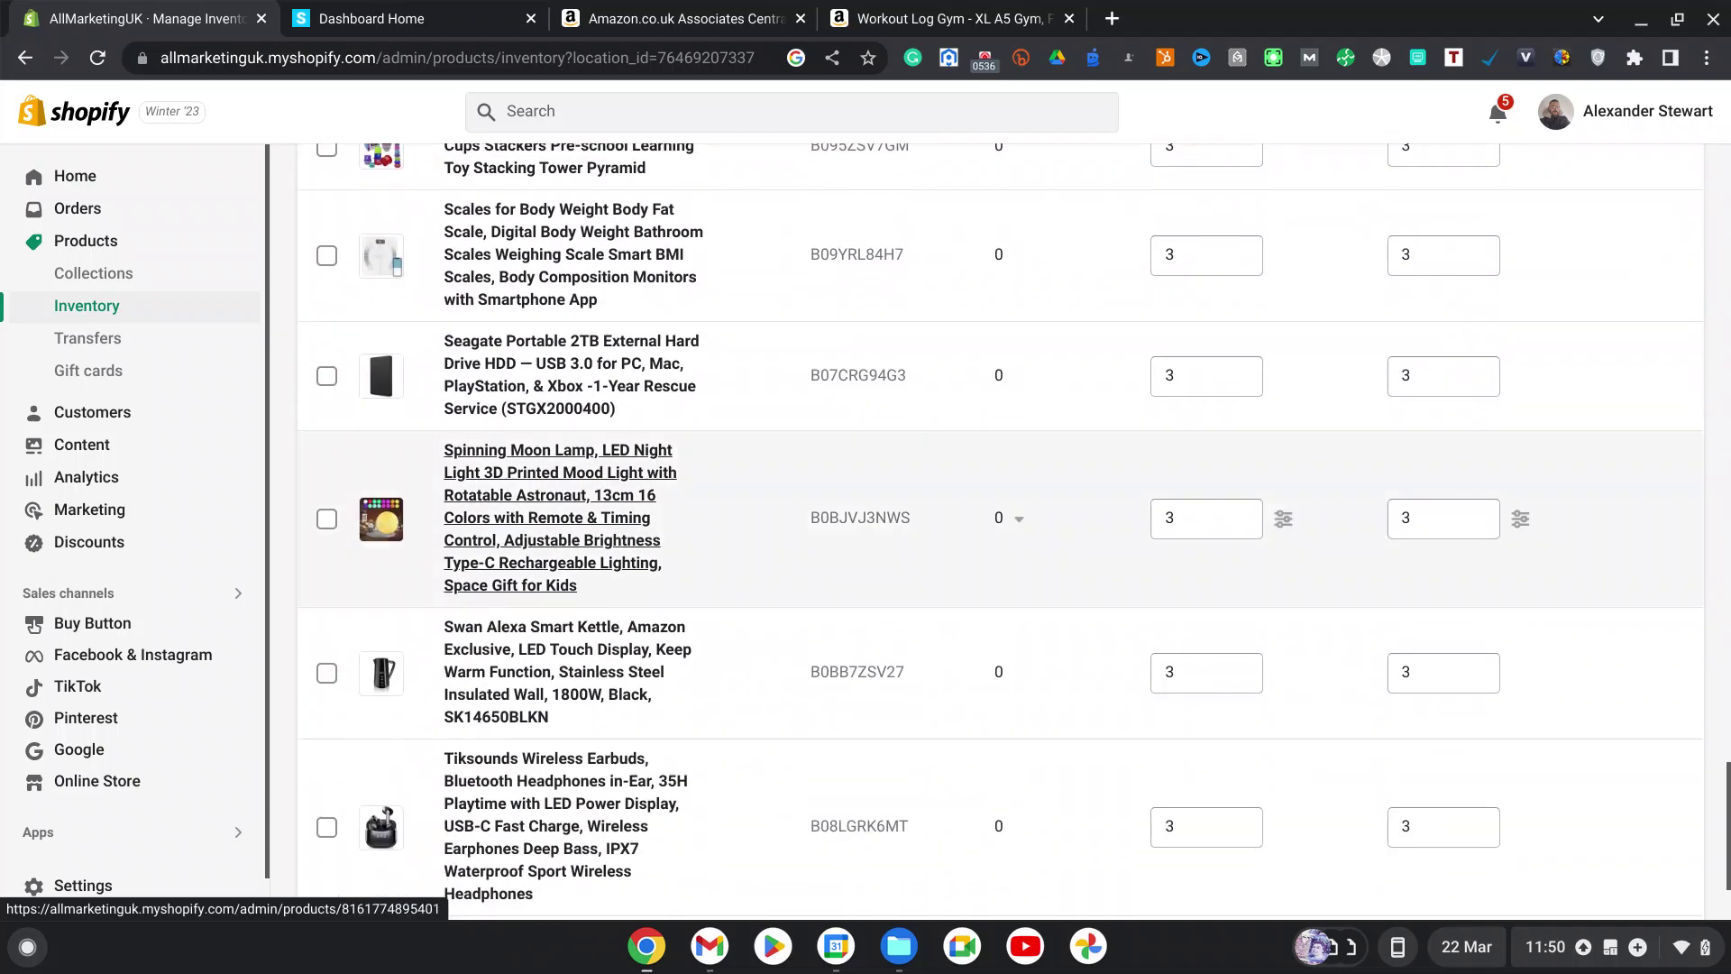
pyautogui.scroll(-2, 518, 412)
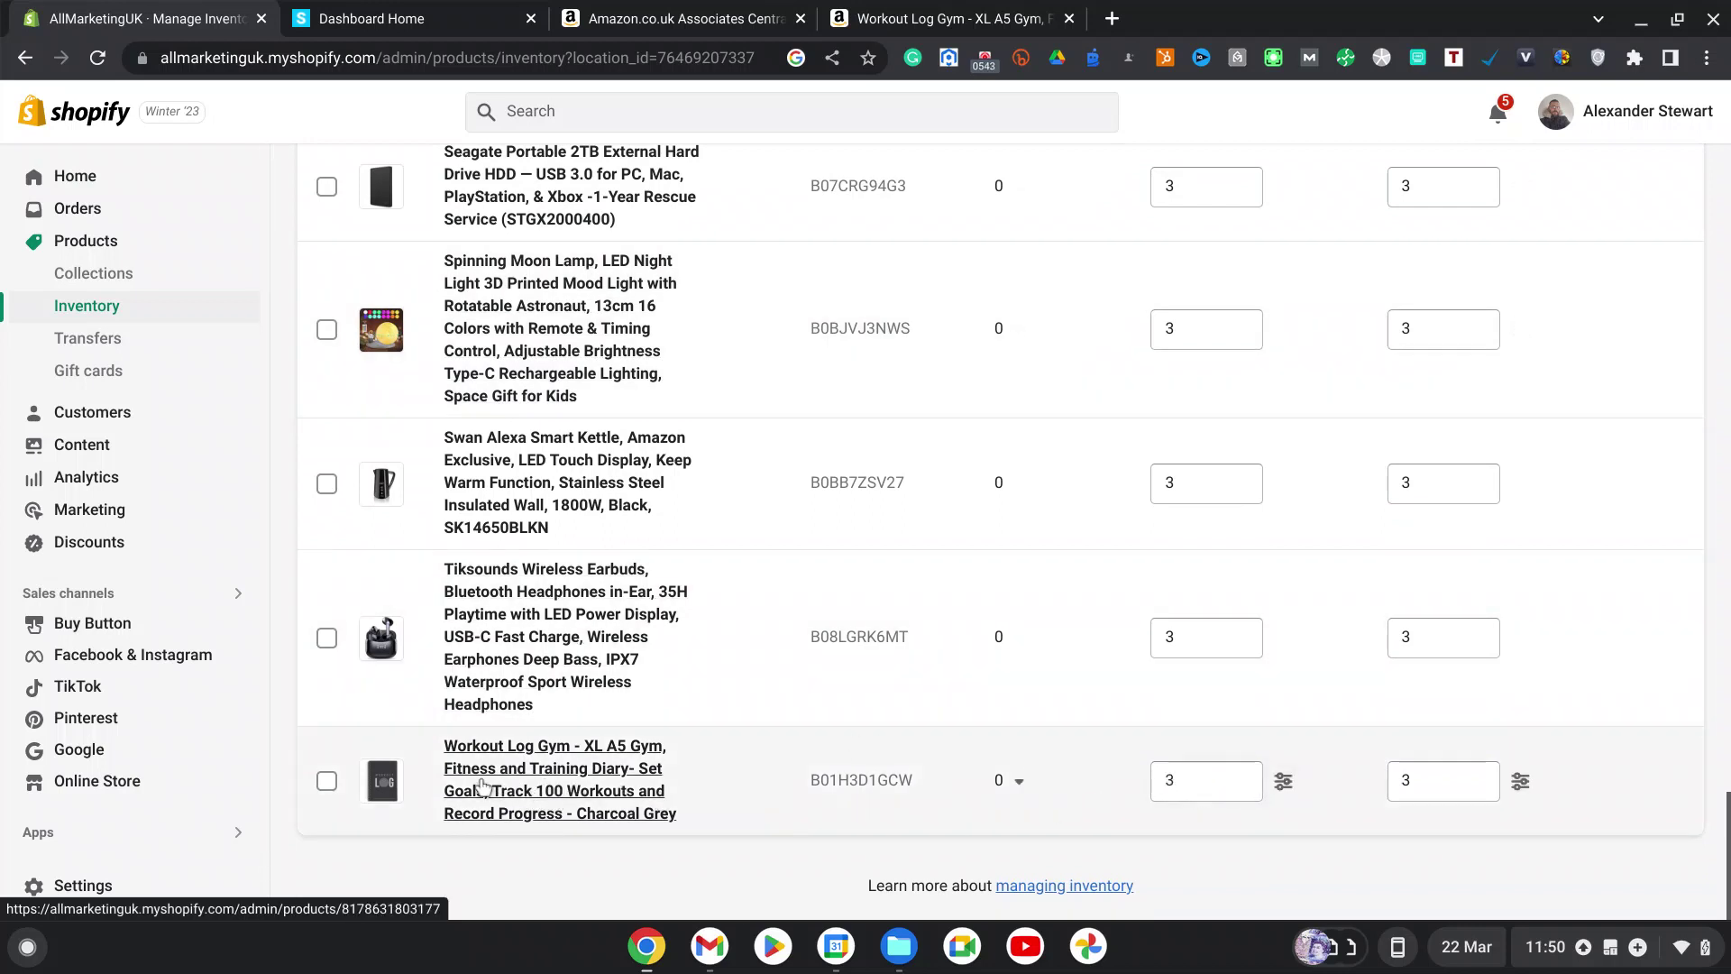
pyautogui.click(514, 791)
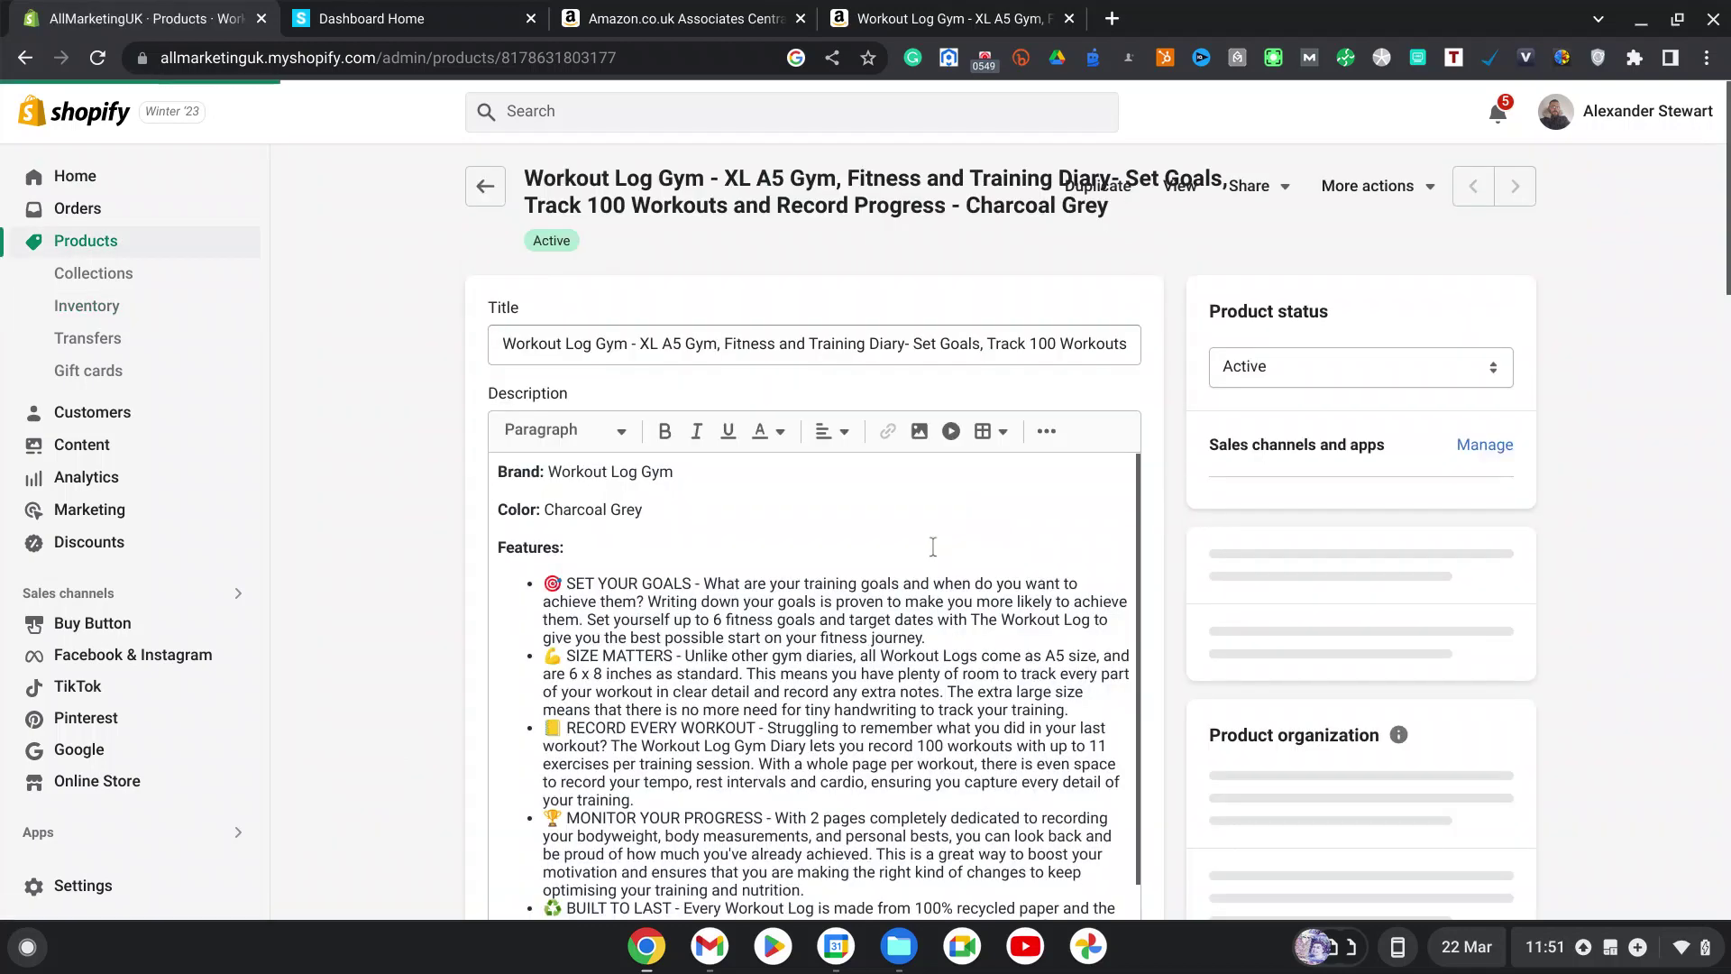
pyautogui.click(677, 574)
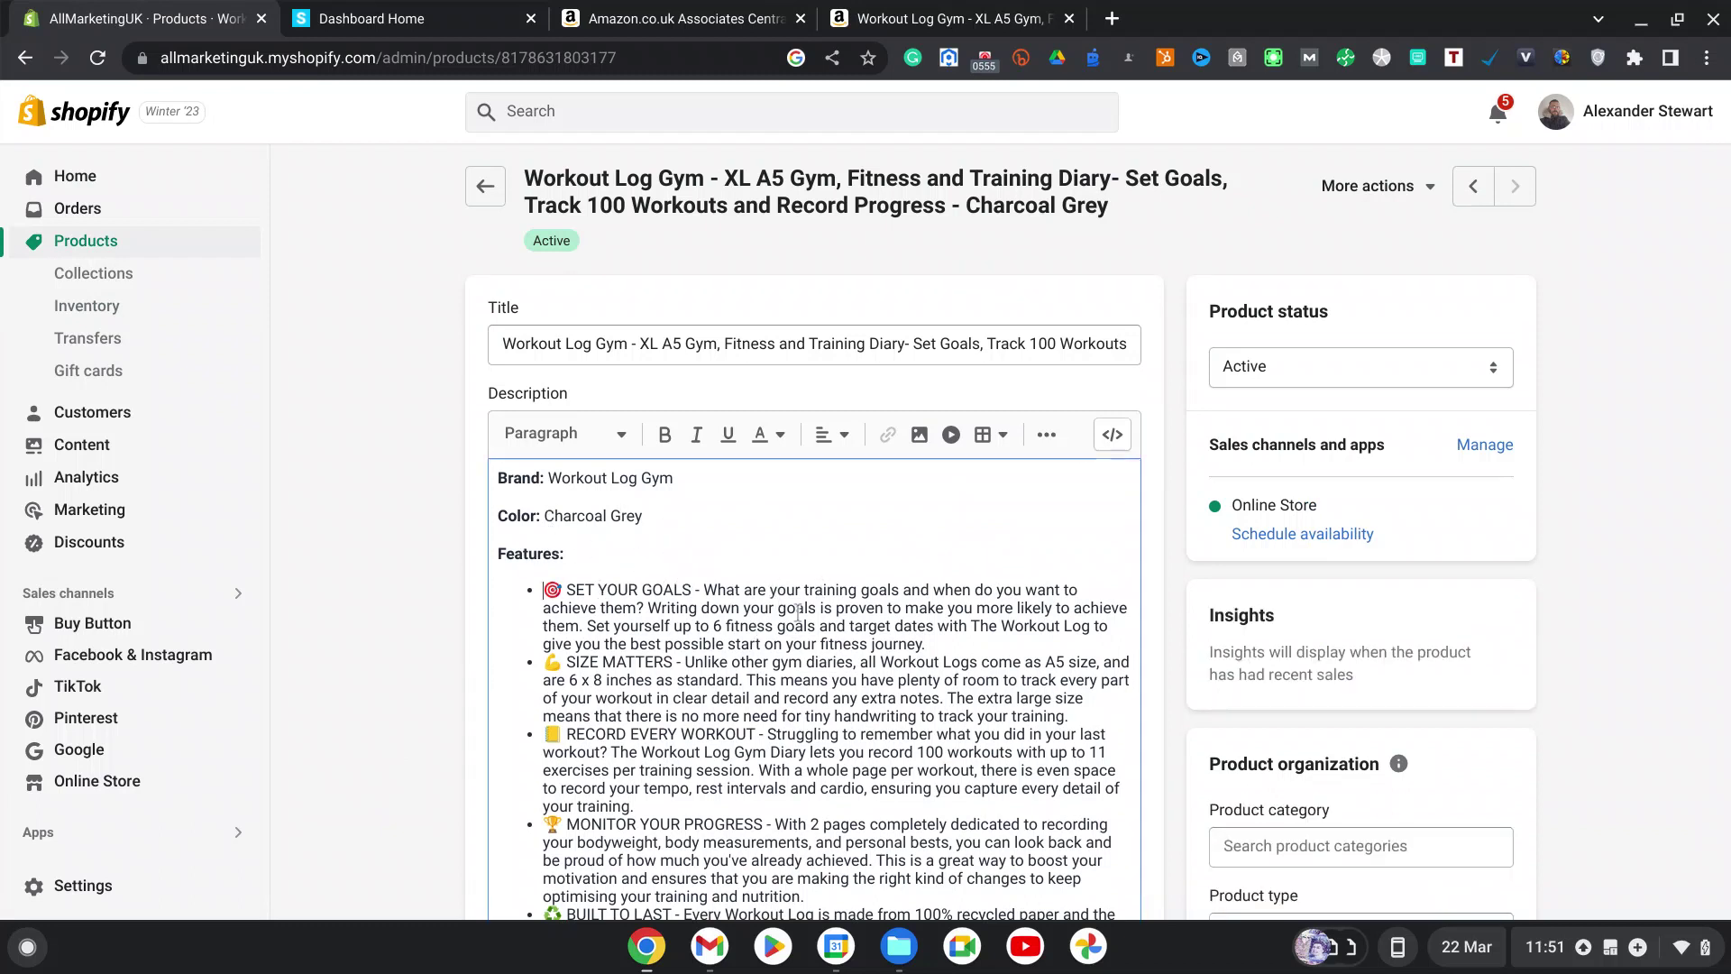
pyautogui.scroll(-2, 797, 613)
pyautogui.scroll(2, 796, 613)
pyautogui.scroll(-2, 621, 562)
pyautogui.scroll(-5, 617, 568)
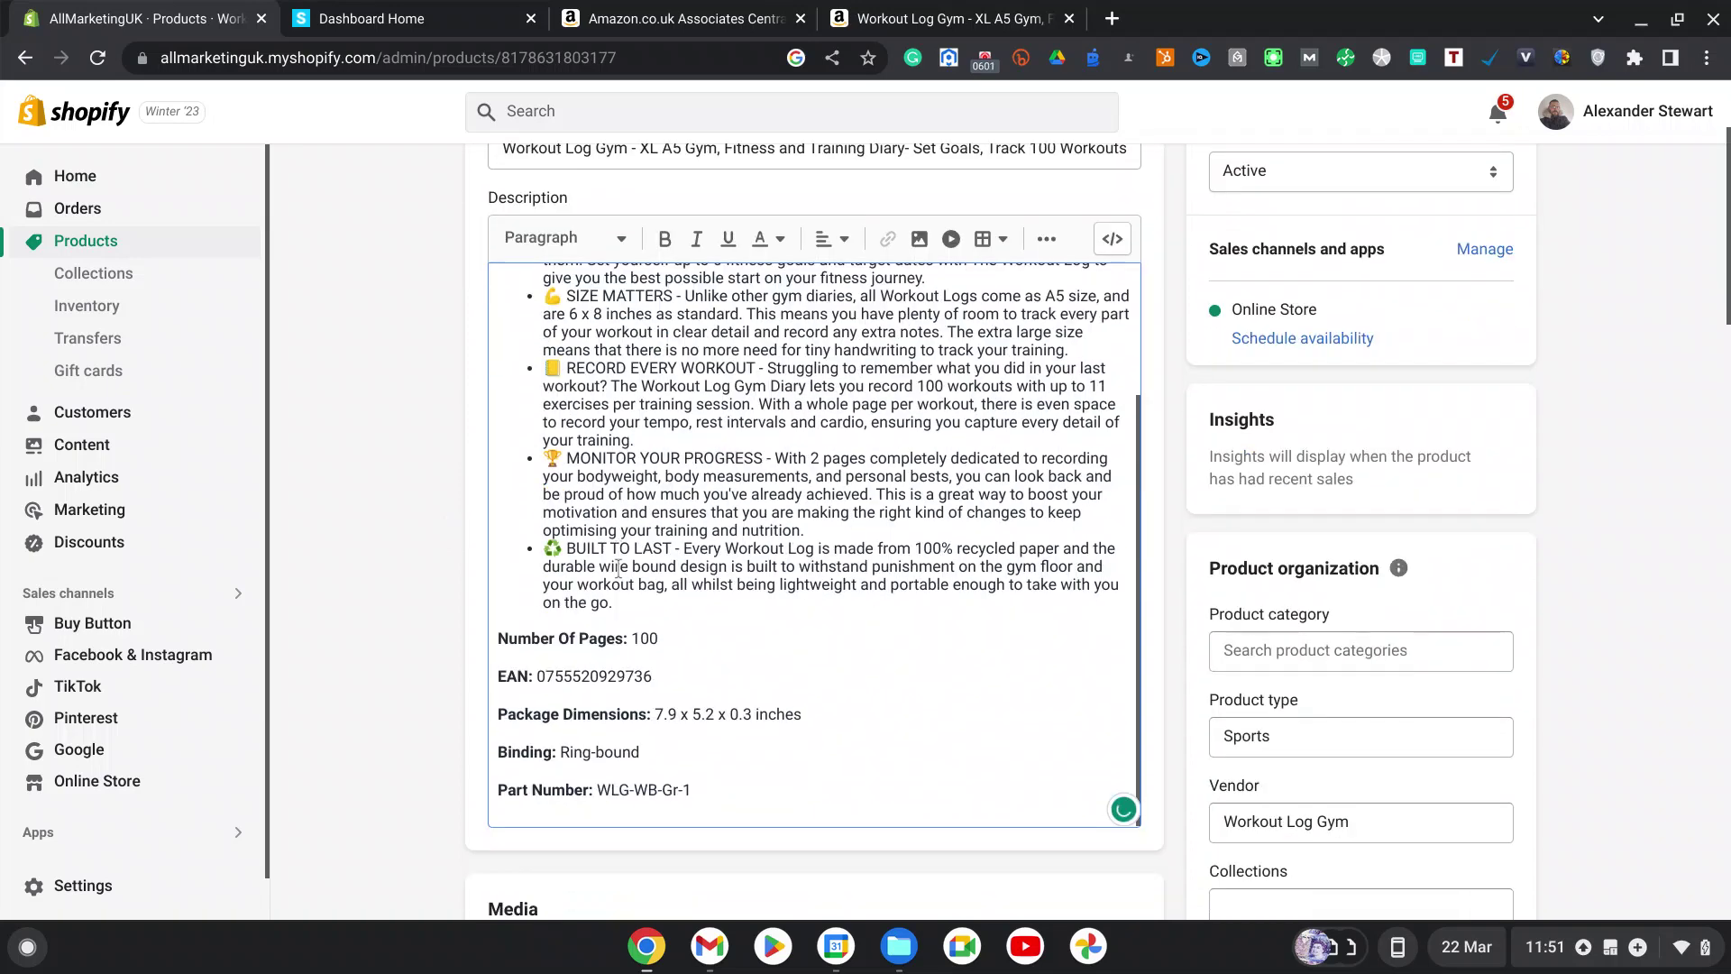
pyautogui.scroll(10, 774, 615)
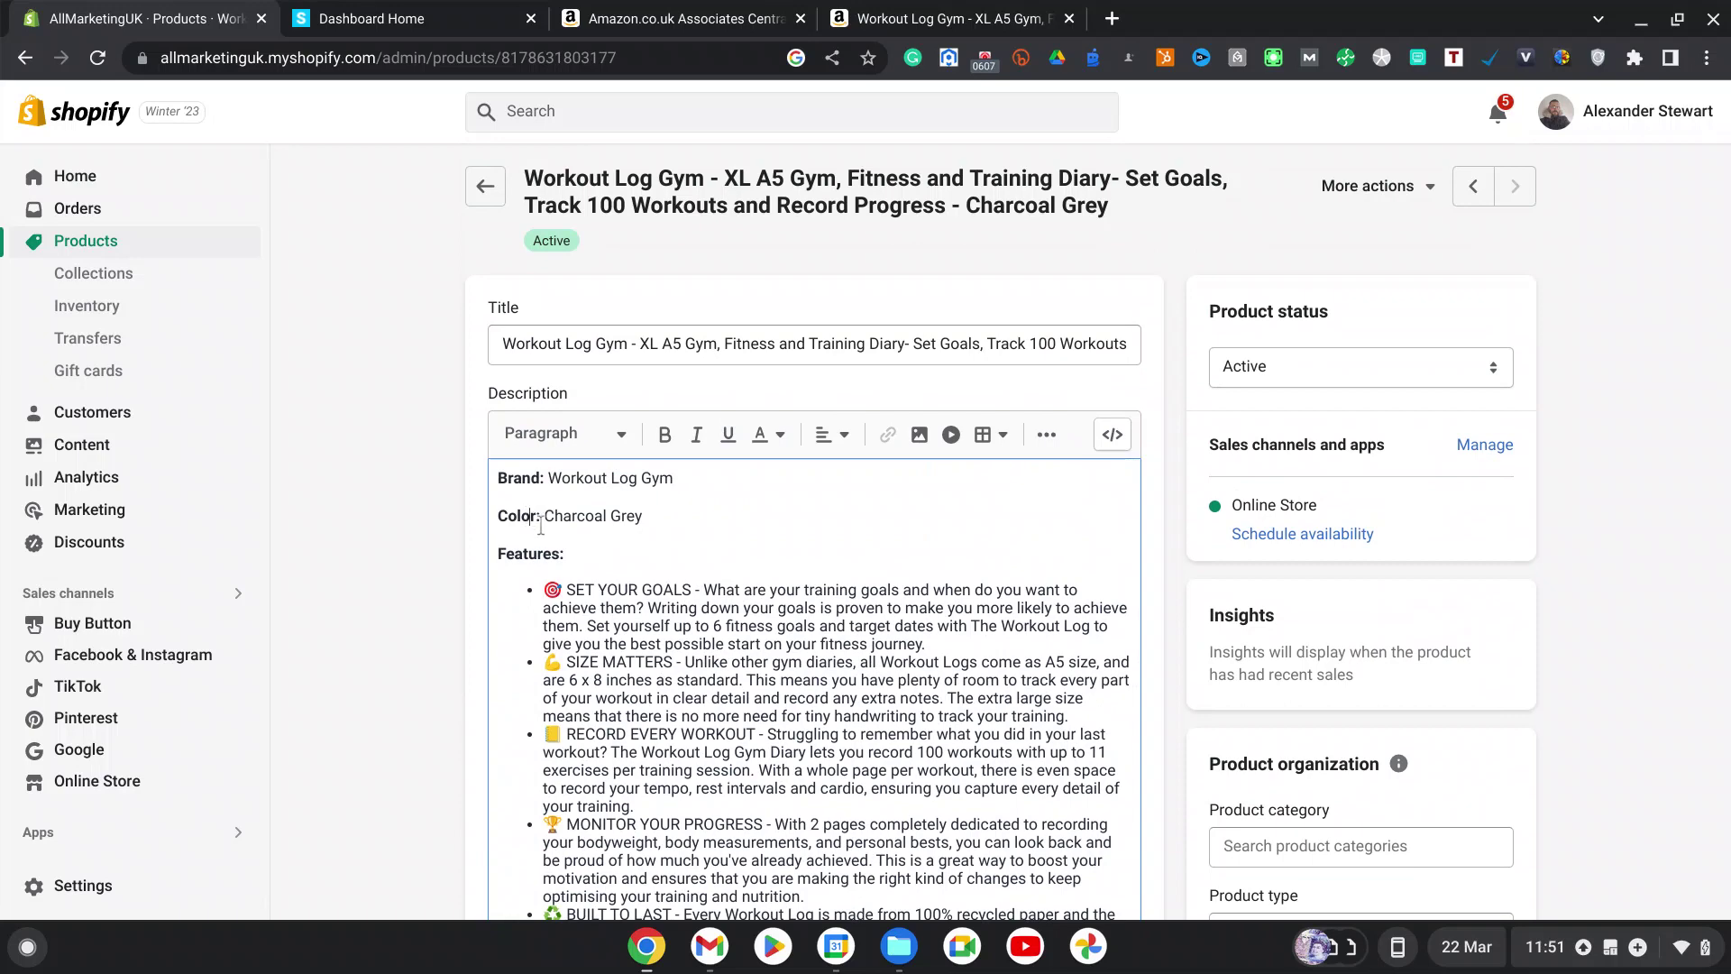
pyautogui.write('u')
pyautogui.scroll(-3, 616, 565)
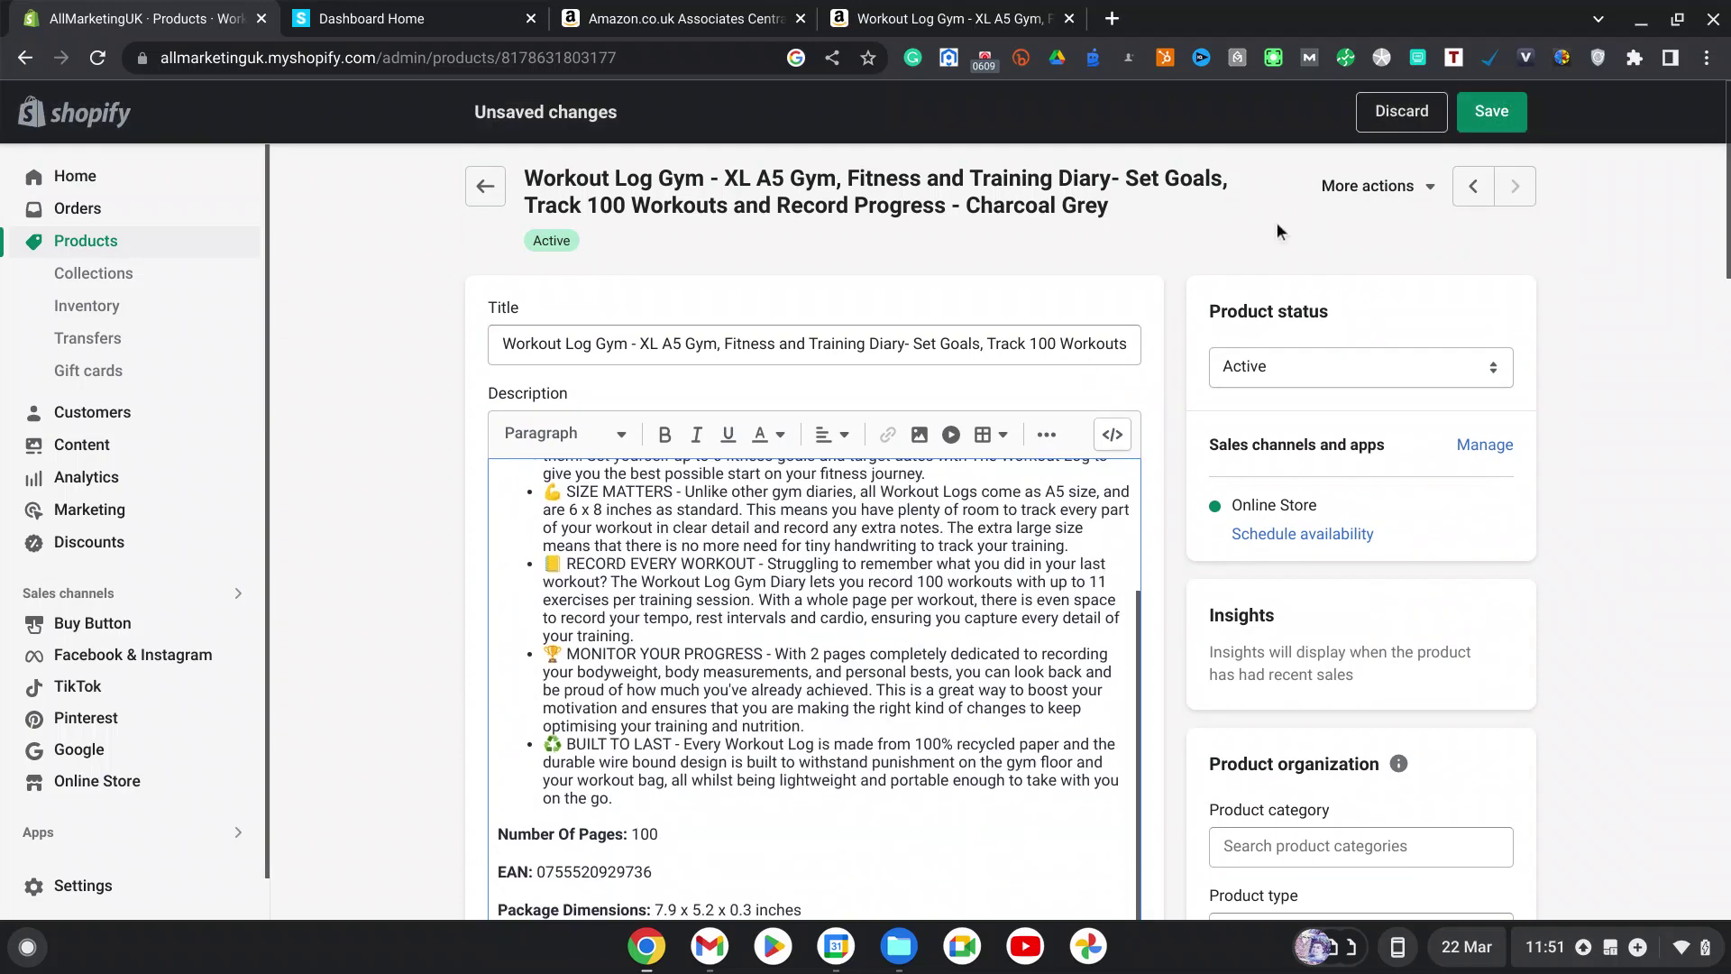
pyautogui.hotkey('ctrl', 's')
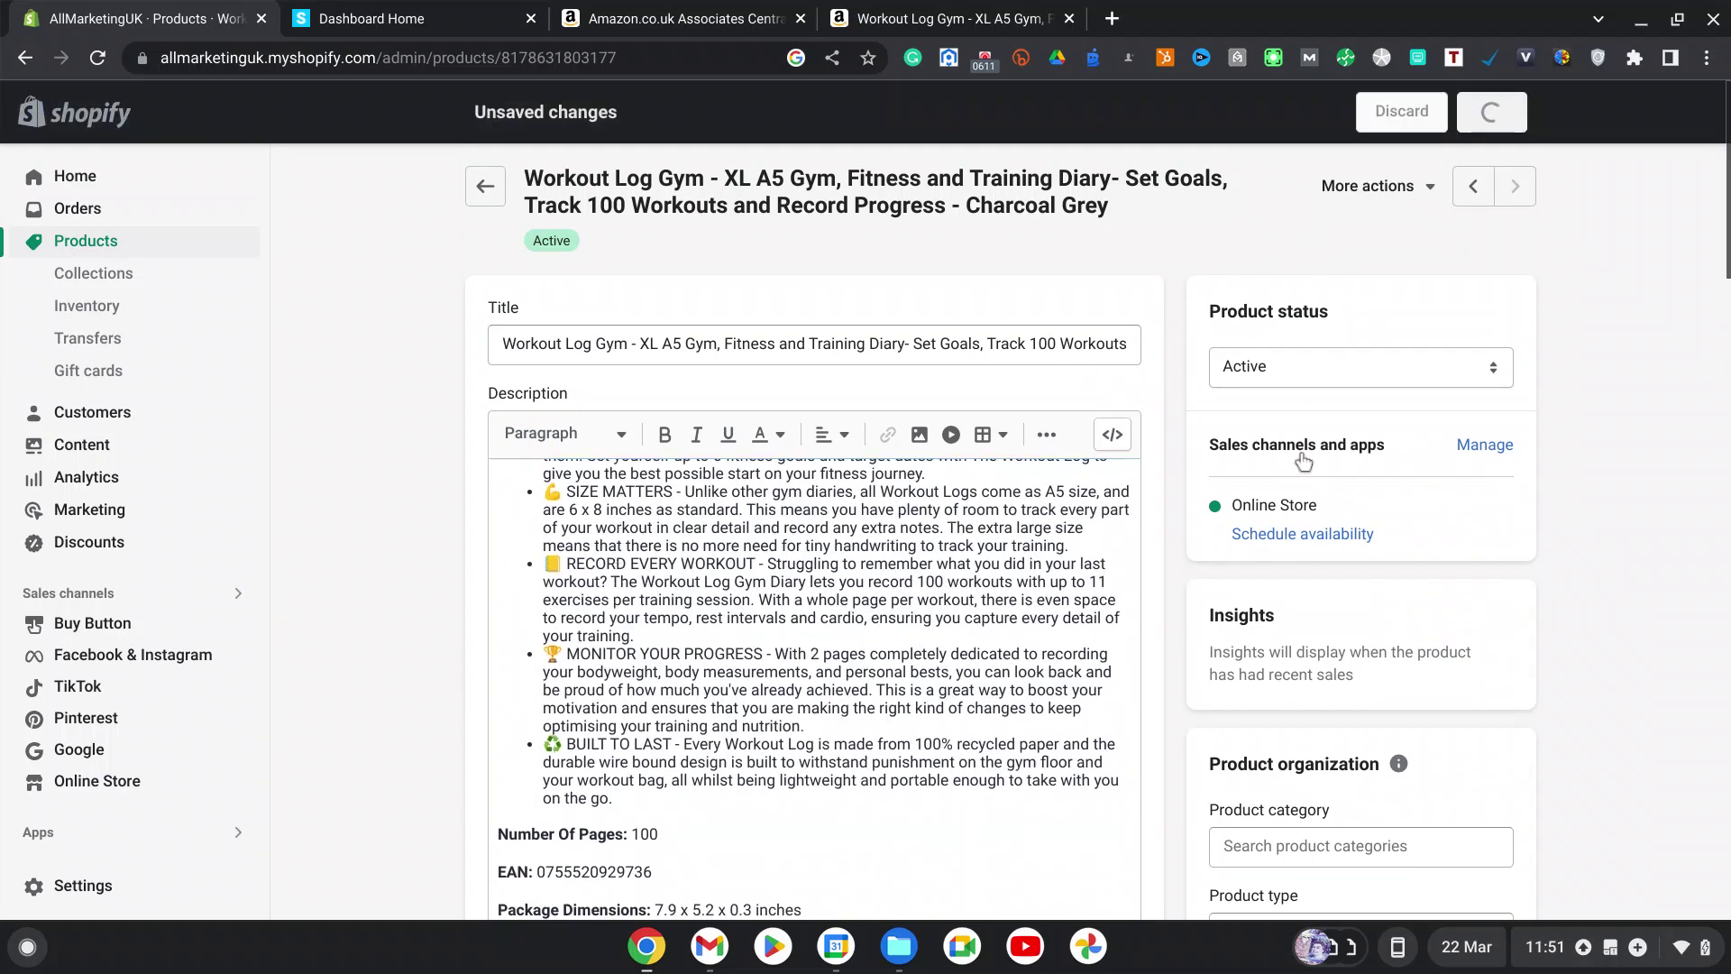
pyautogui.scroll(-5, 1307, 433)
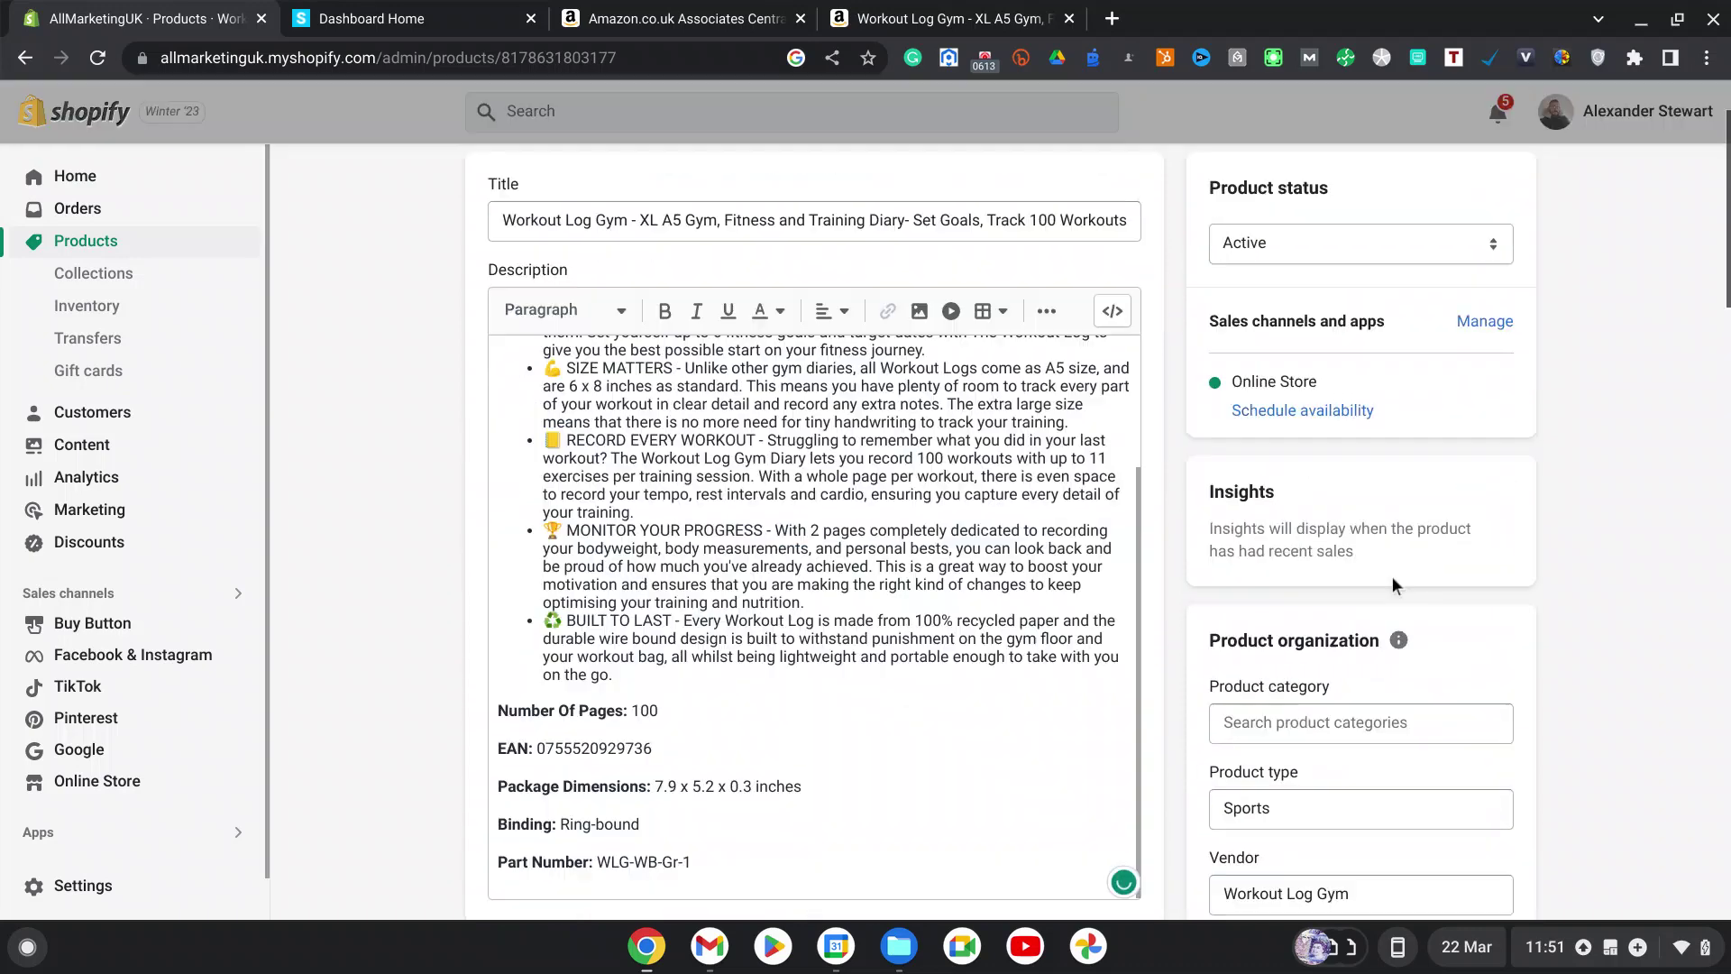
pyautogui.scroll(-6, 1354, 621)
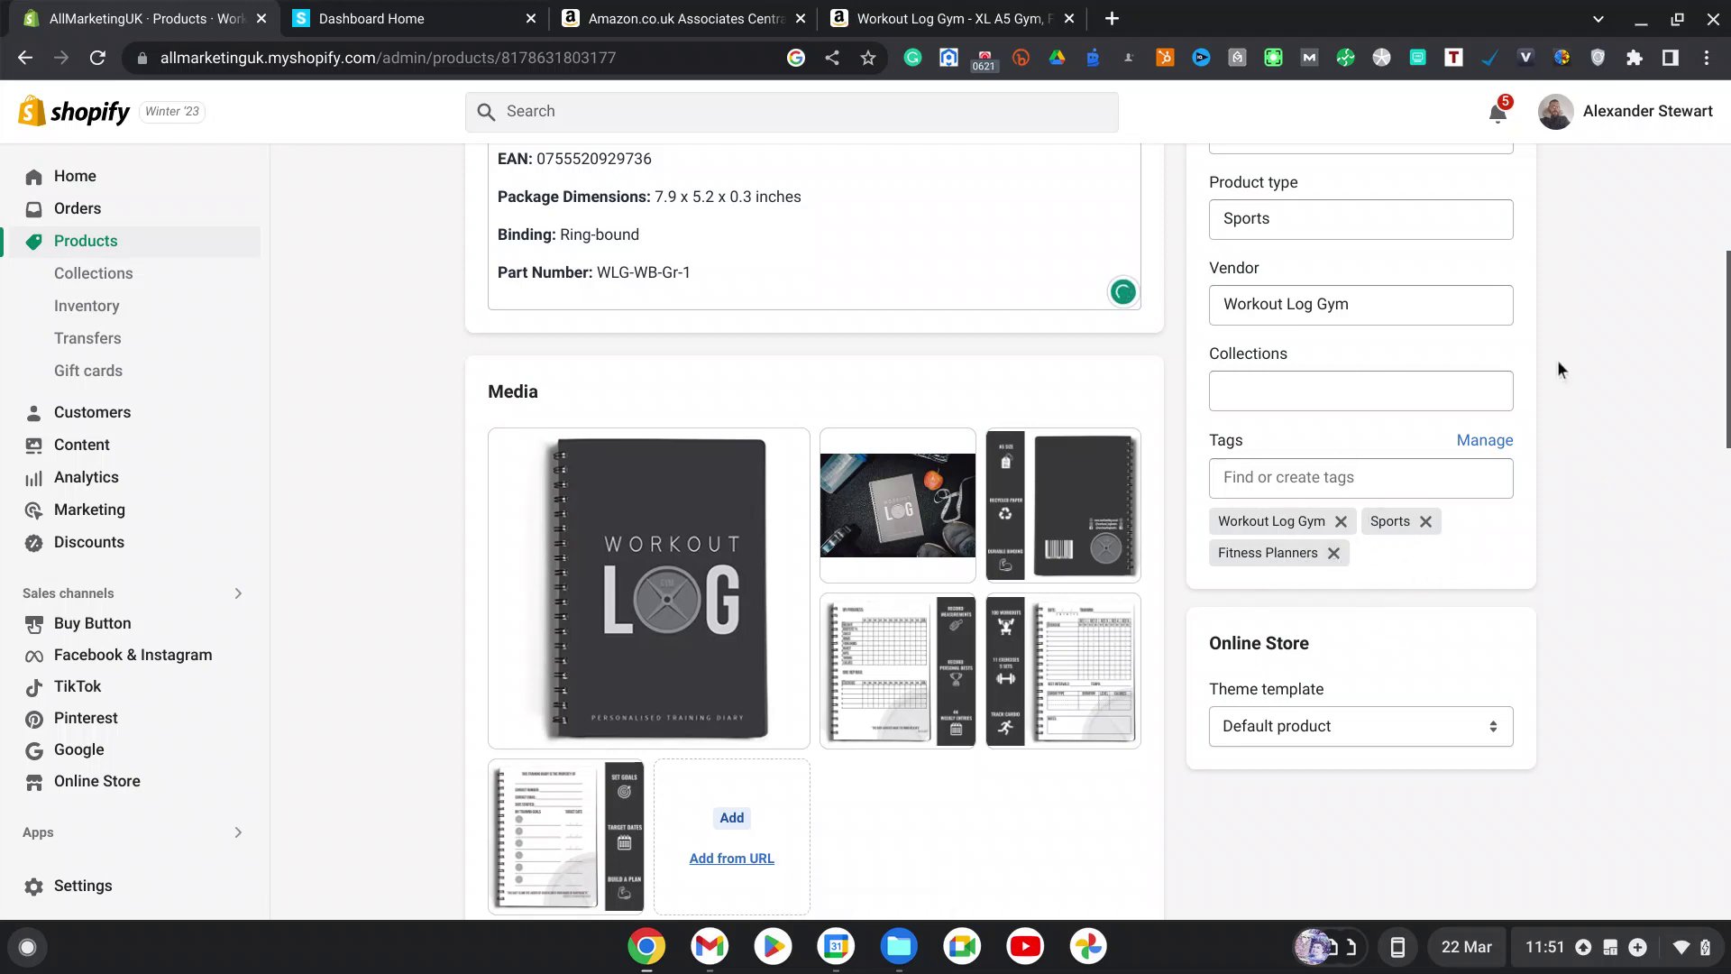
pyautogui.moveTo(768, 559)
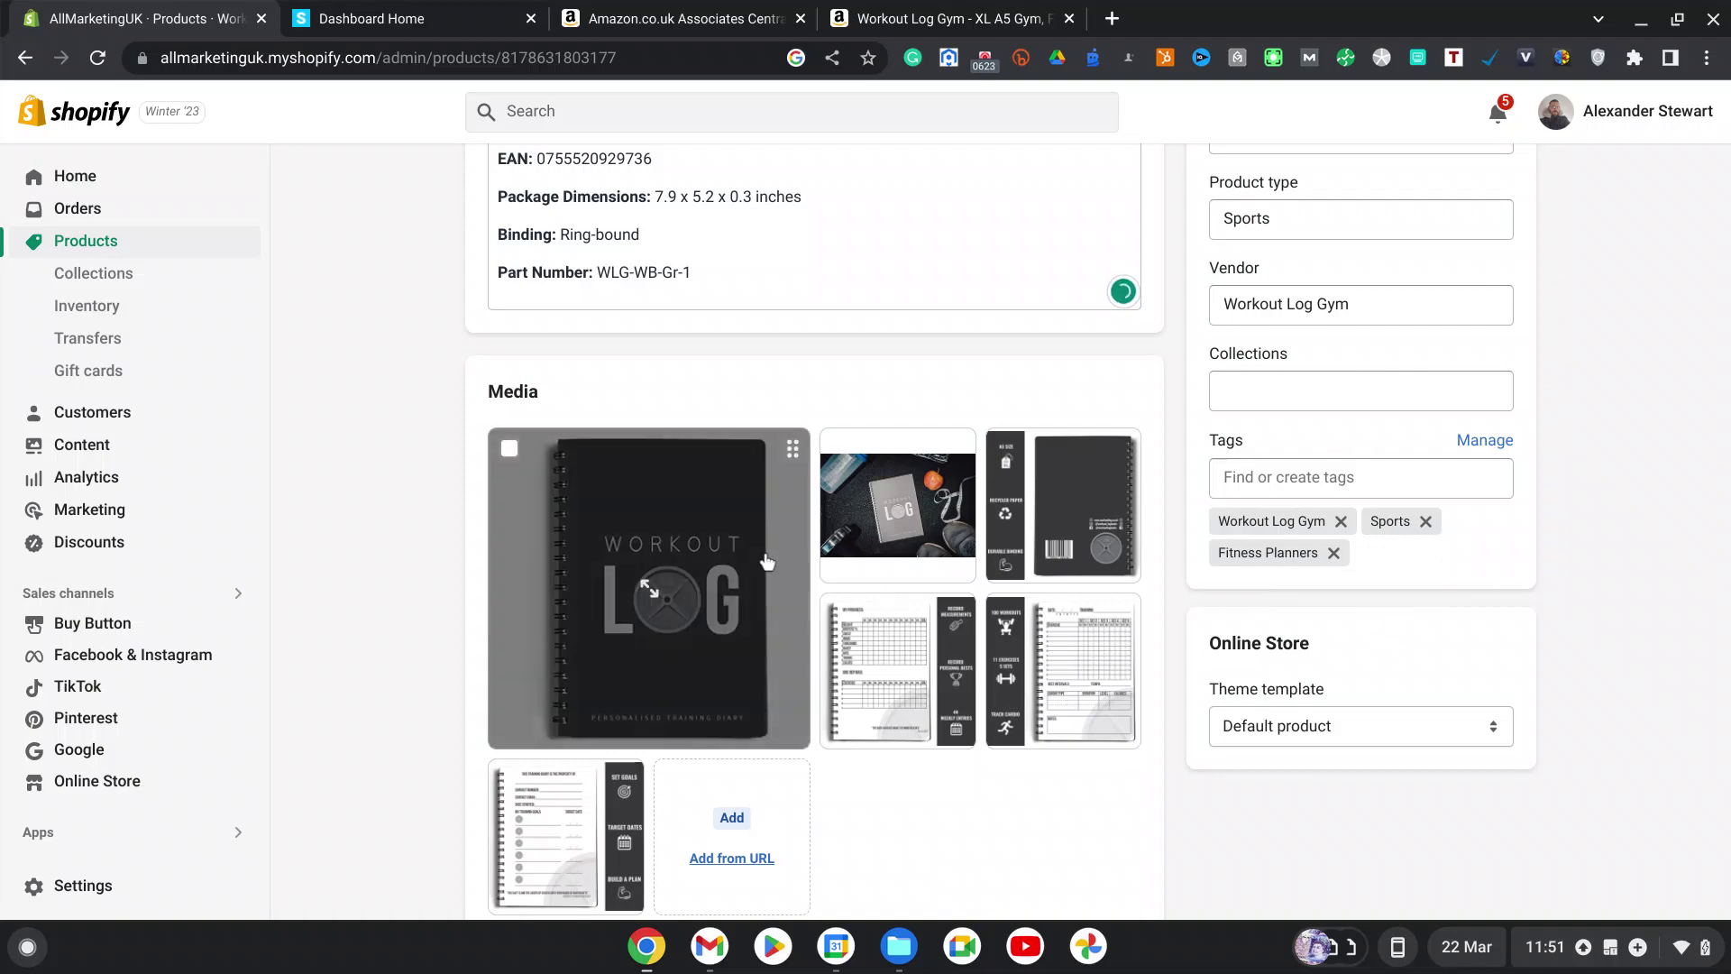
pyautogui.scroll(-3, 768, 558)
pyautogui.scroll(1, 787, 518)
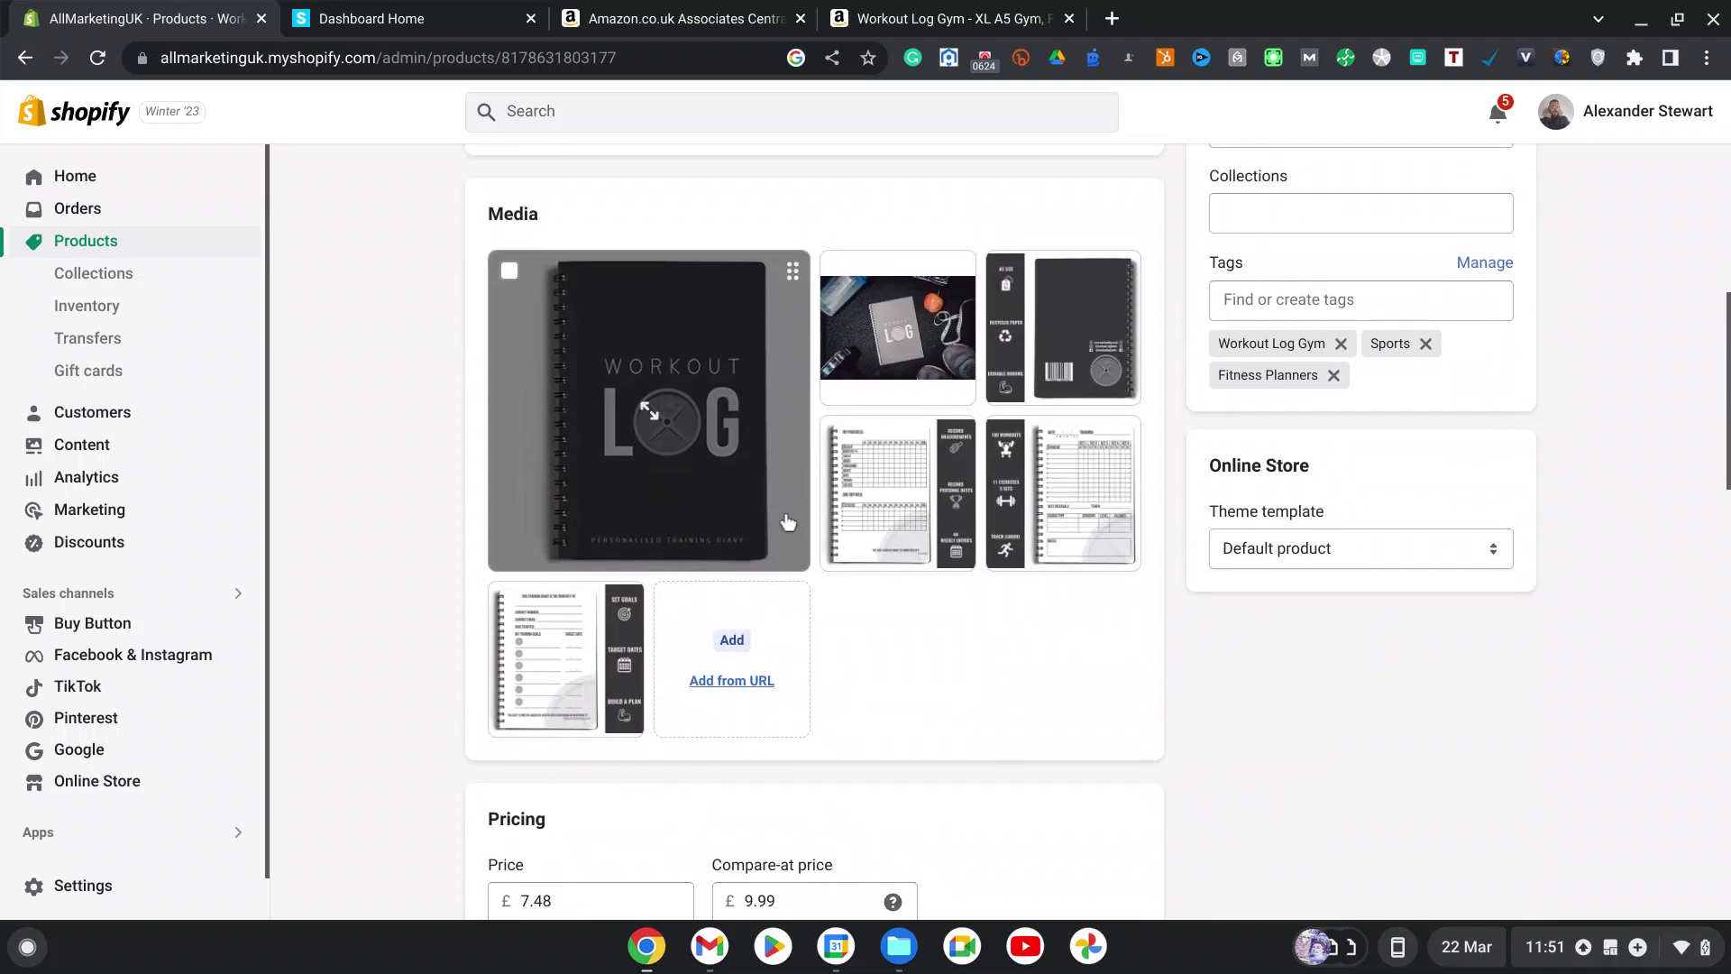
pyautogui.scroll(7, 979, 84)
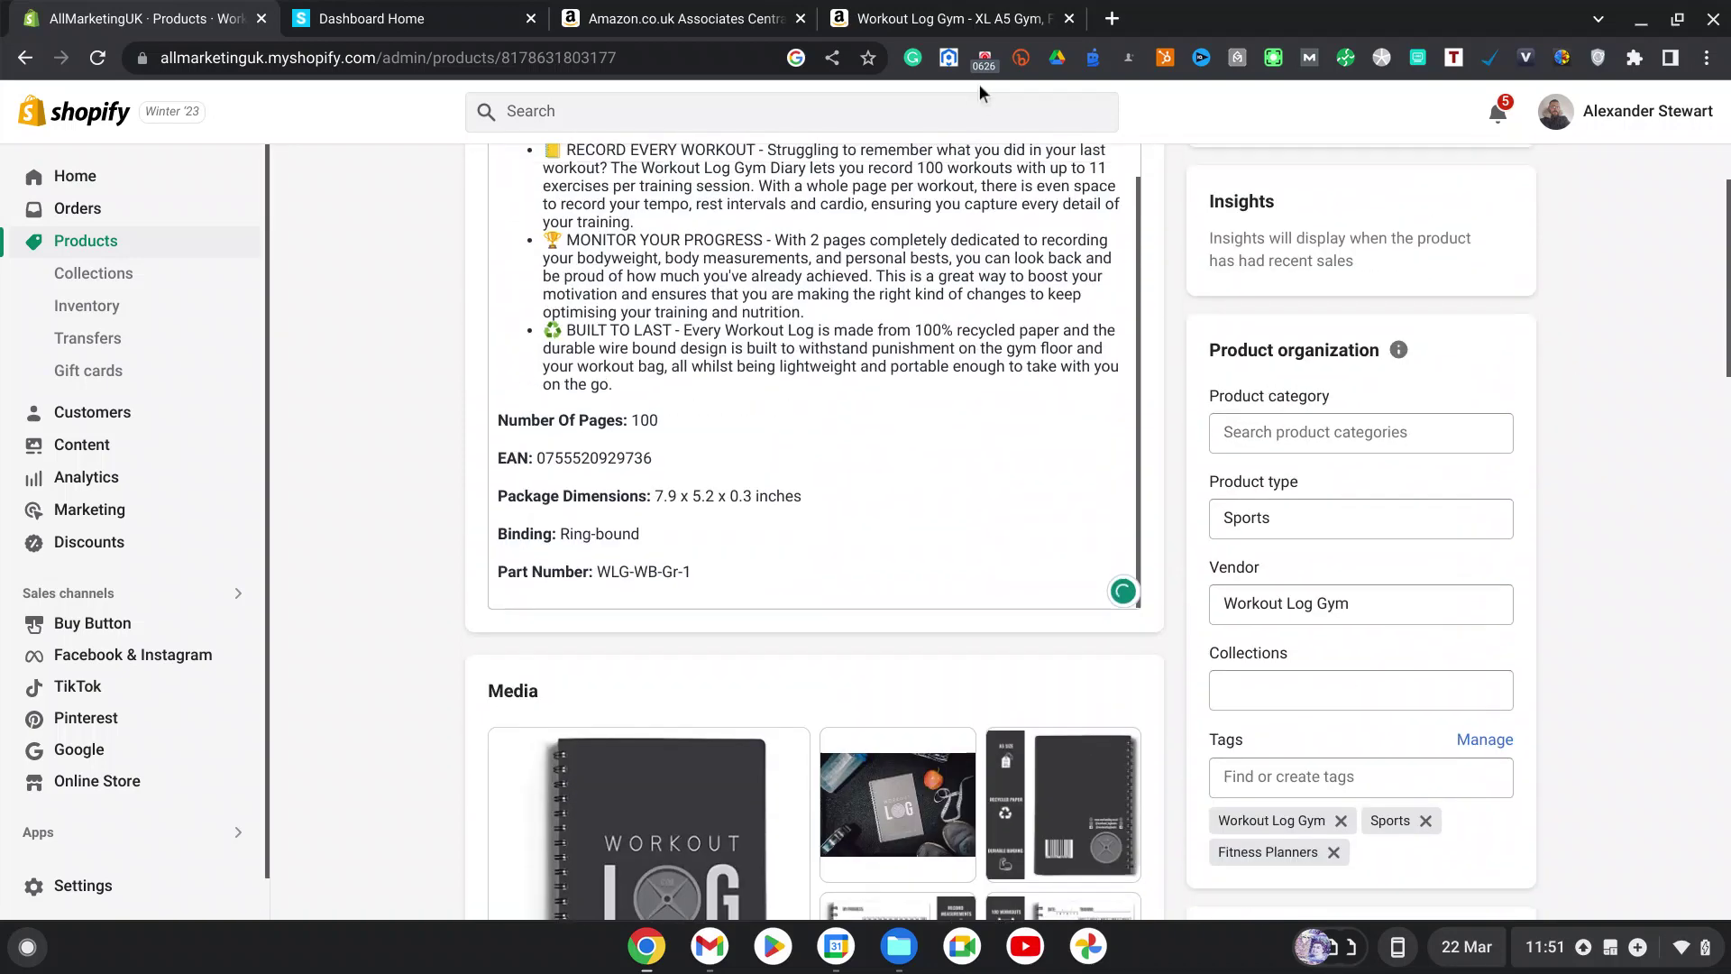
pyautogui.scroll(3, 979, 83)
pyautogui.scroll(-3, 979, 84)
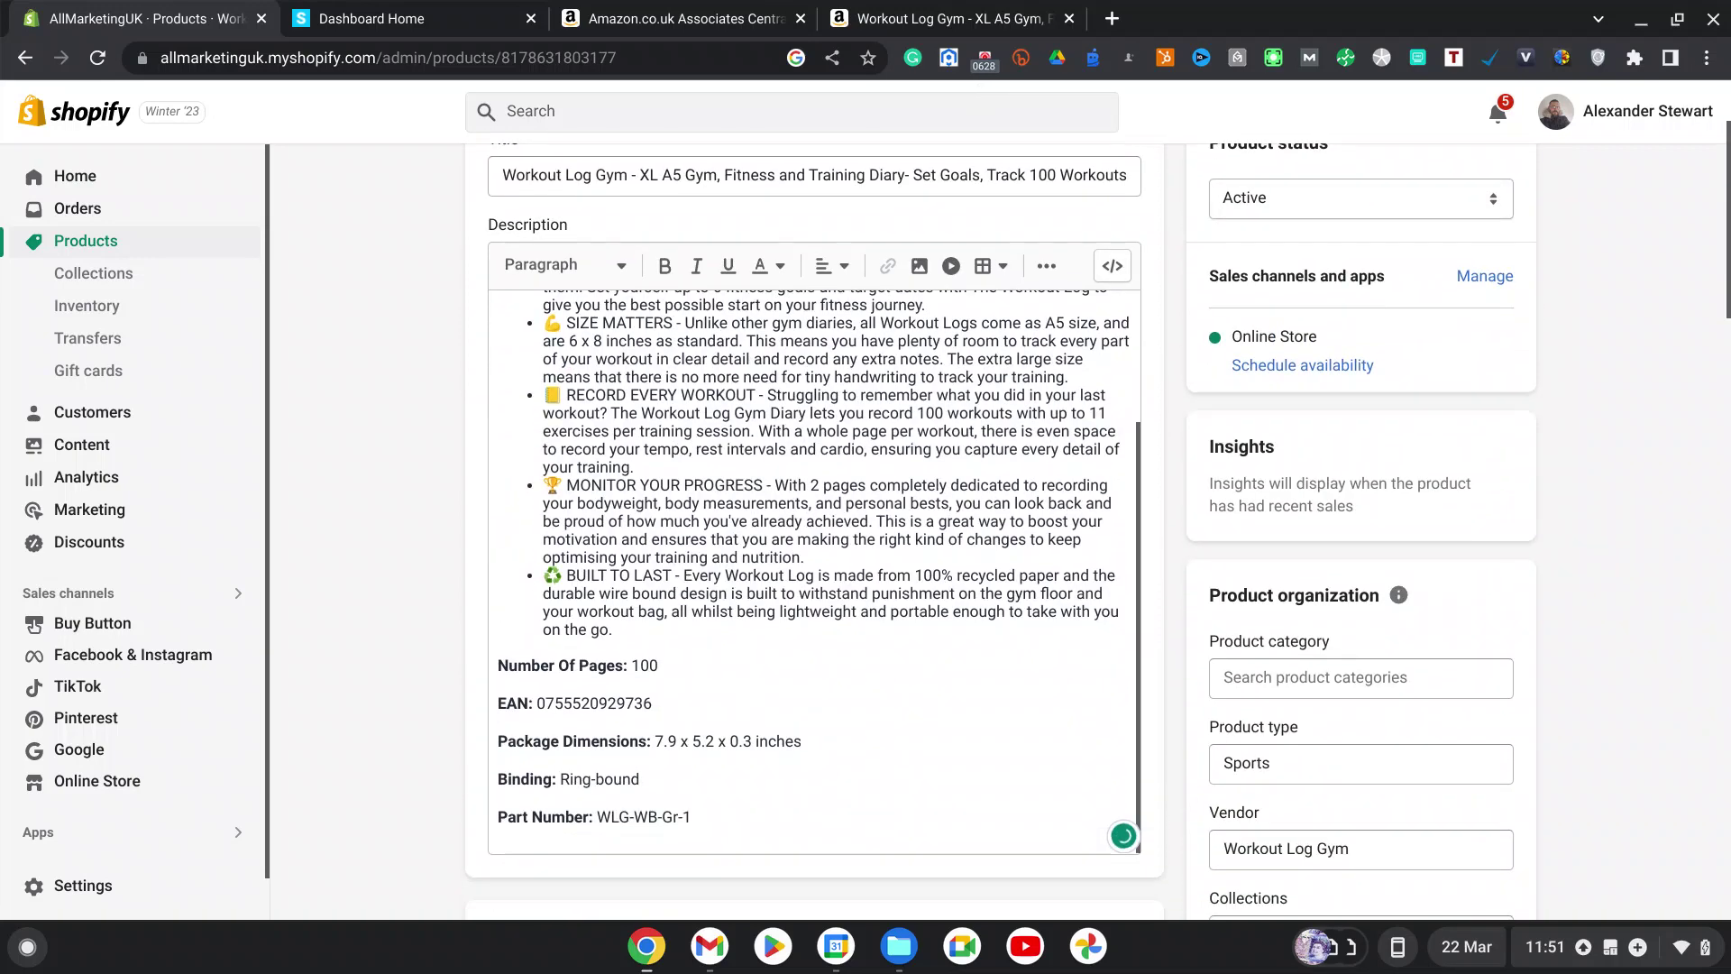
pyautogui.scroll(-1, 549, 662)
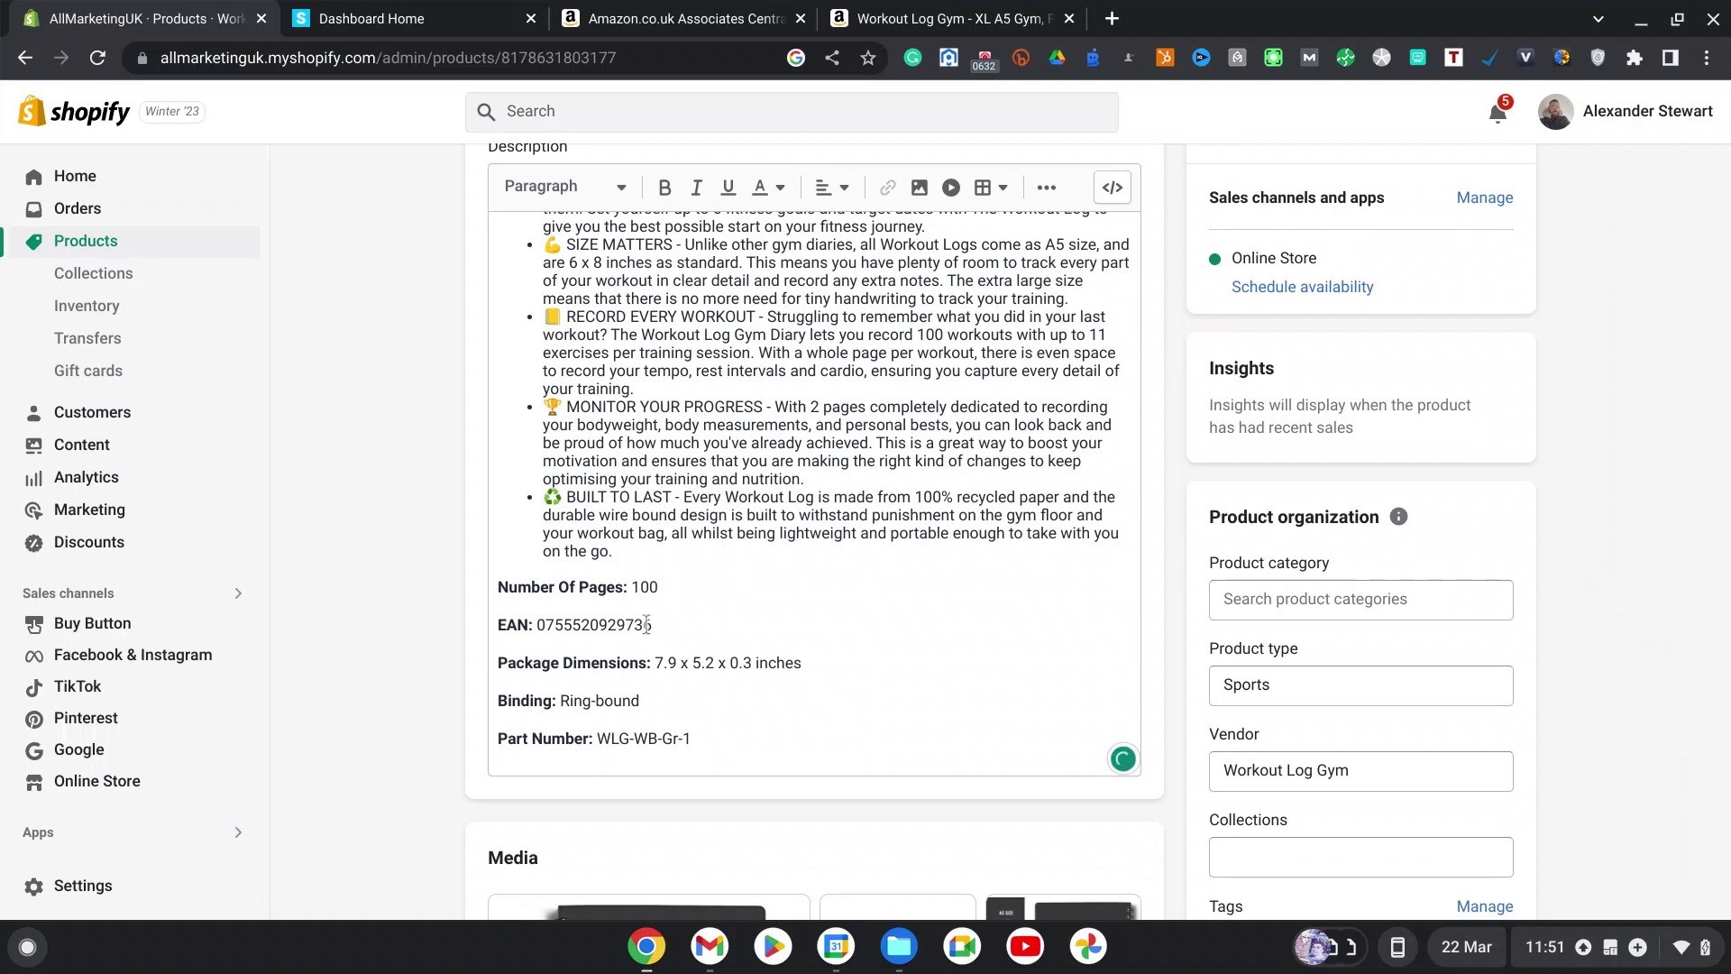
pyautogui.scroll(-10, 687, 629)
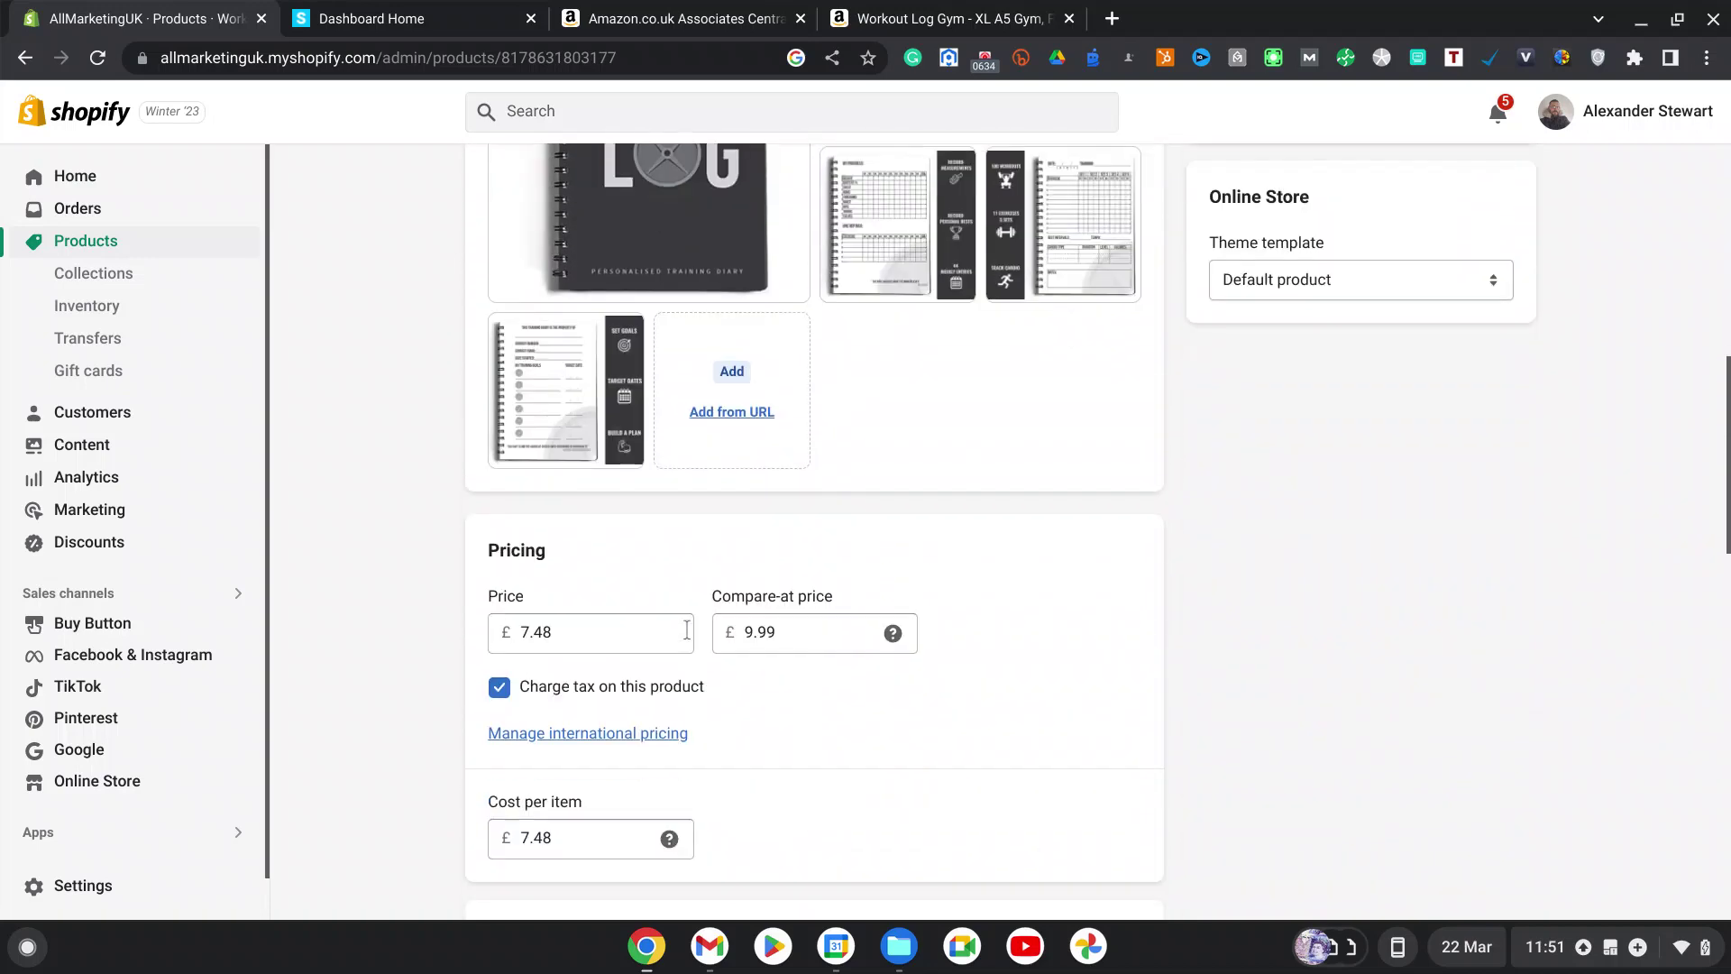
pyautogui.scroll(-7, 586, 563)
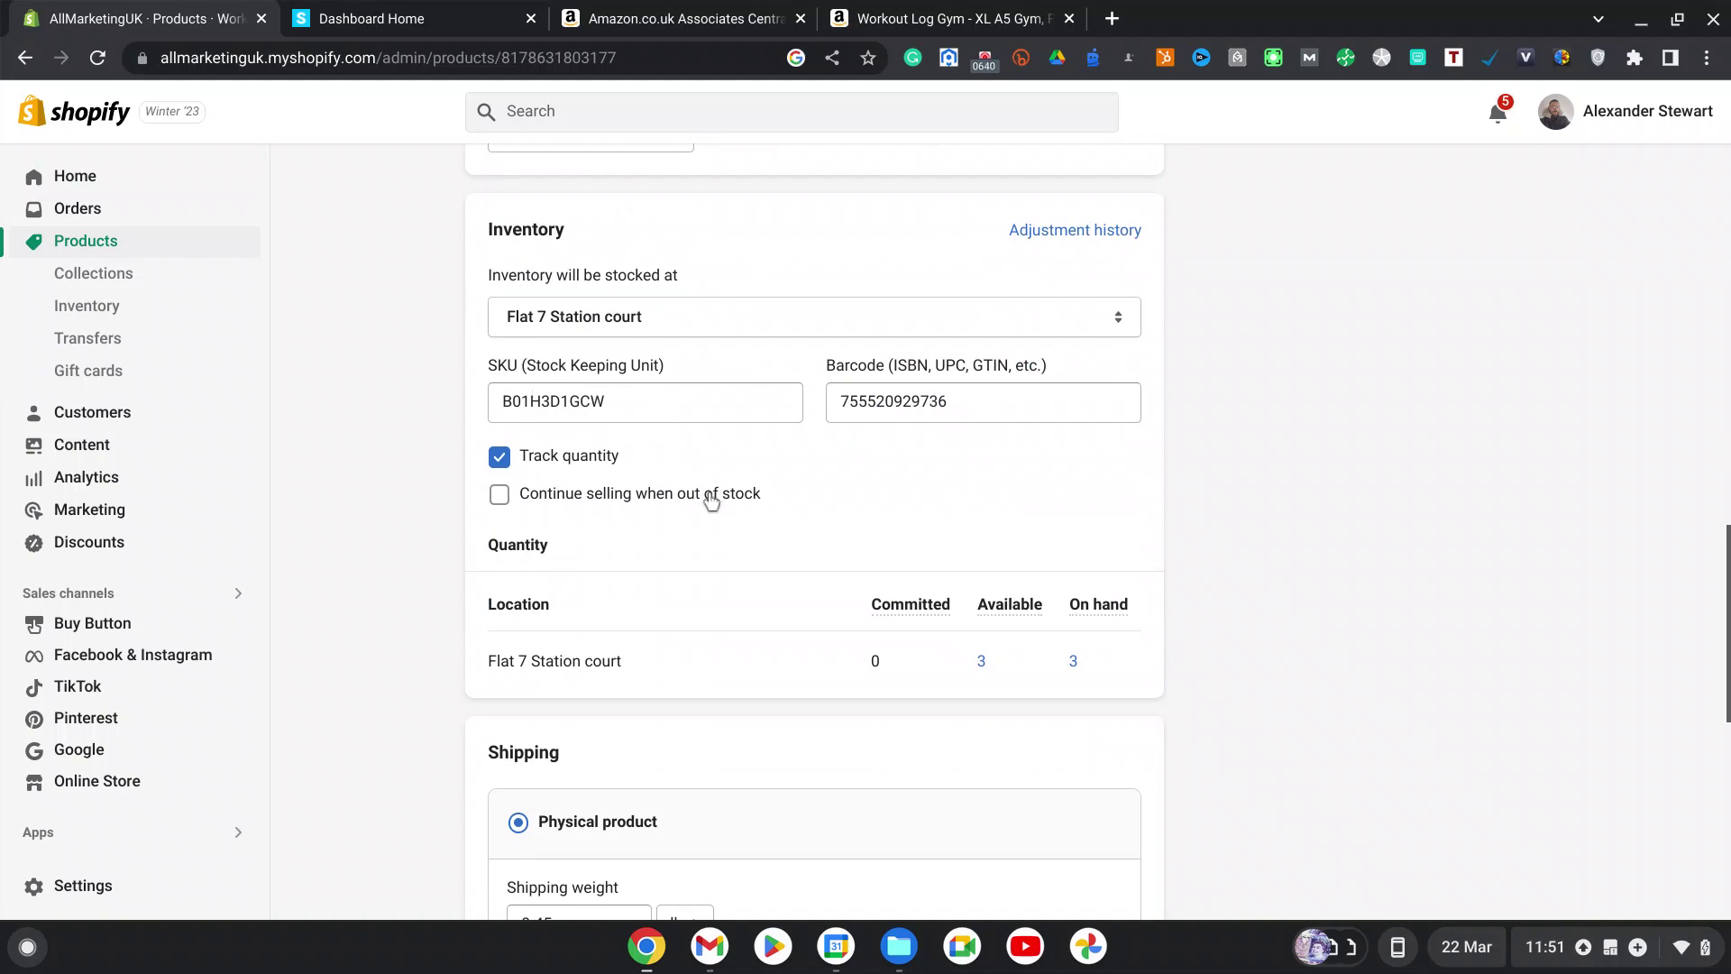
pyautogui.scroll(-5, 711, 501)
pyautogui.scroll(-2, 698, 335)
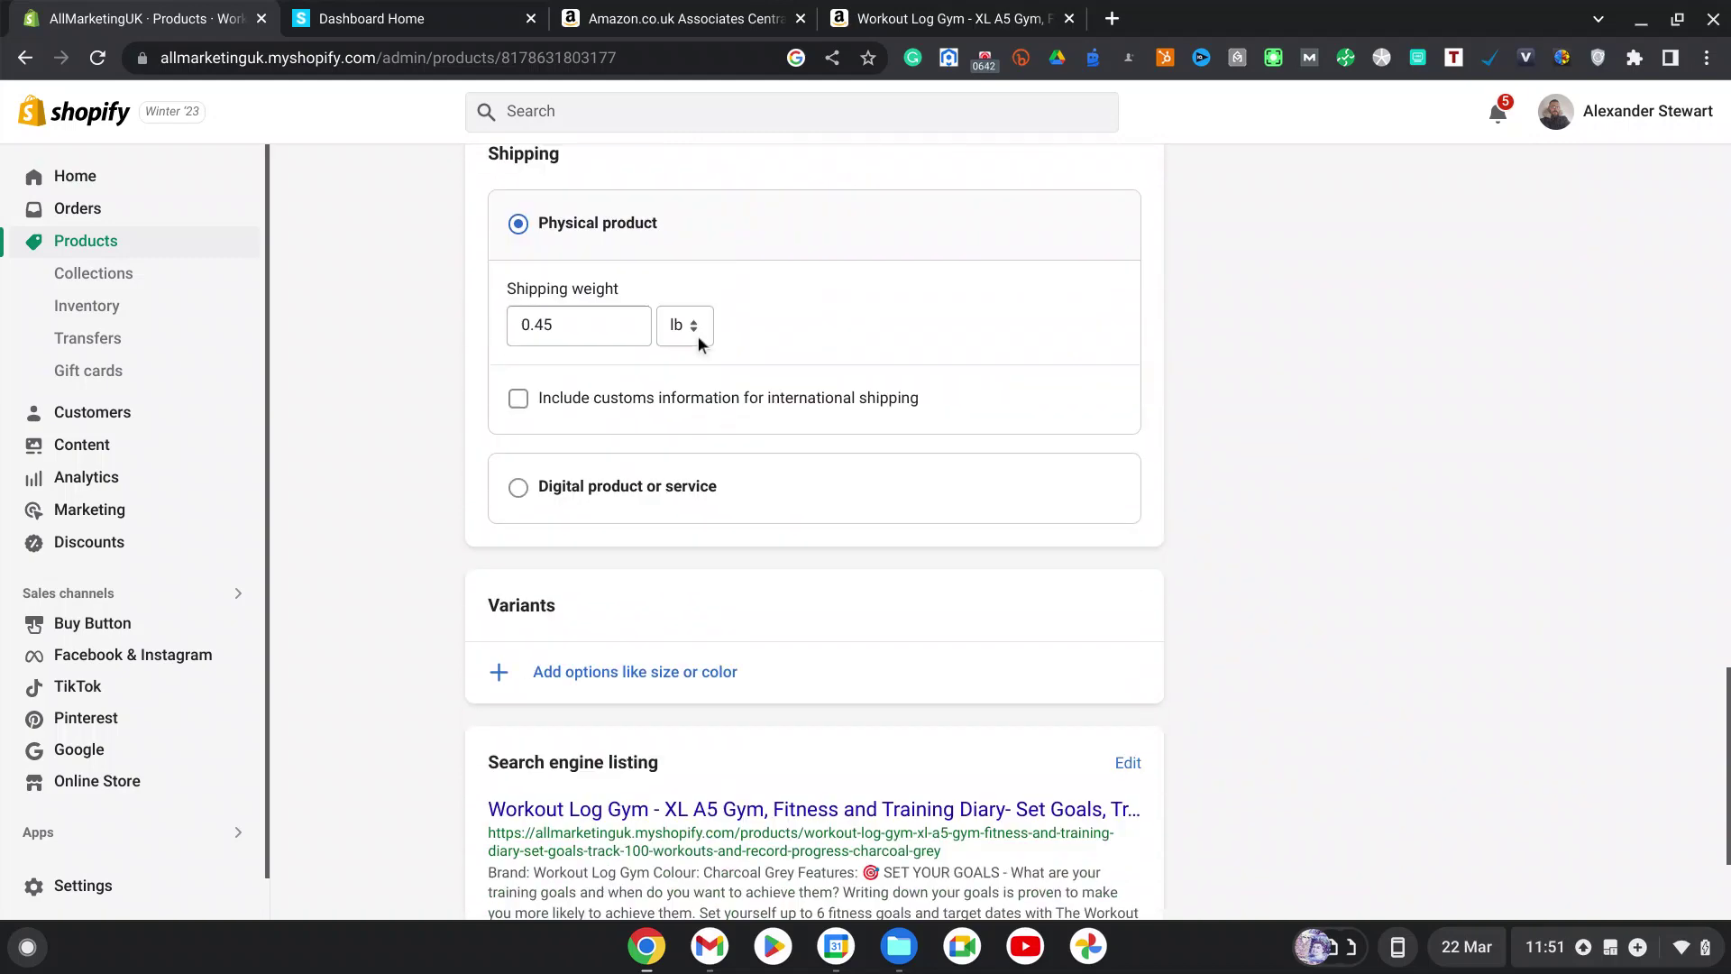
pyautogui.scroll(-3, 698, 335)
pyautogui.scroll(8, 723, 390)
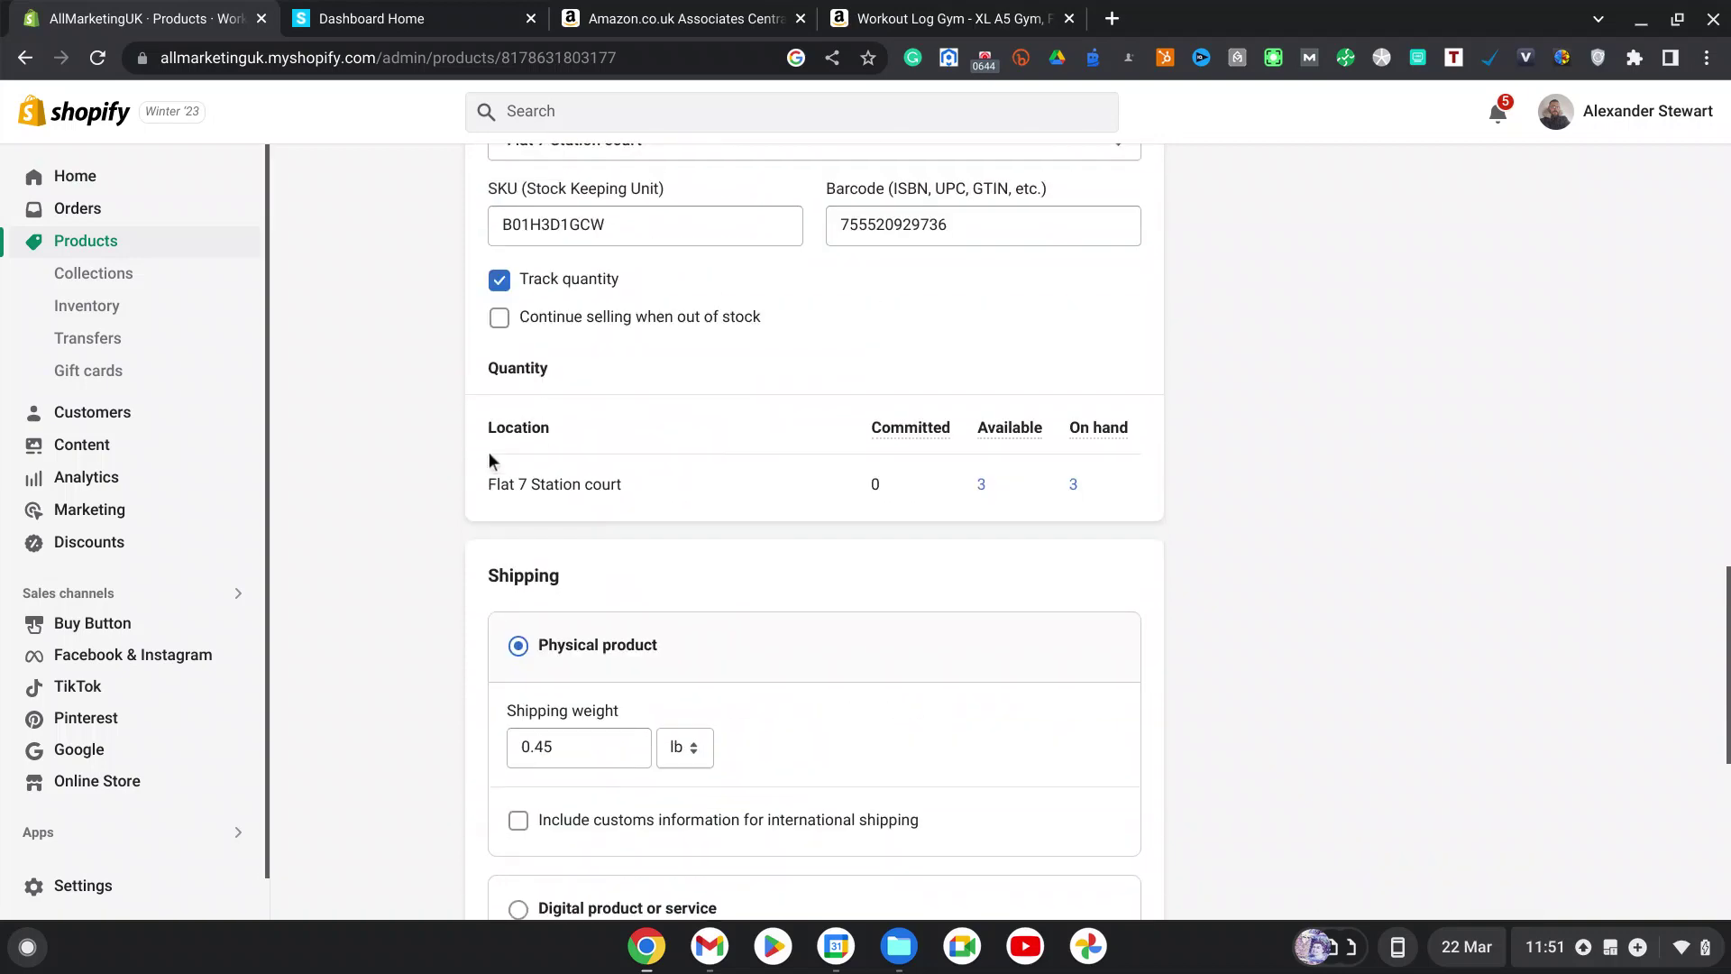
# Step: Check the Google sales channel shows 10 approved products, then start a new browser tab
pyautogui.click(73, 757)
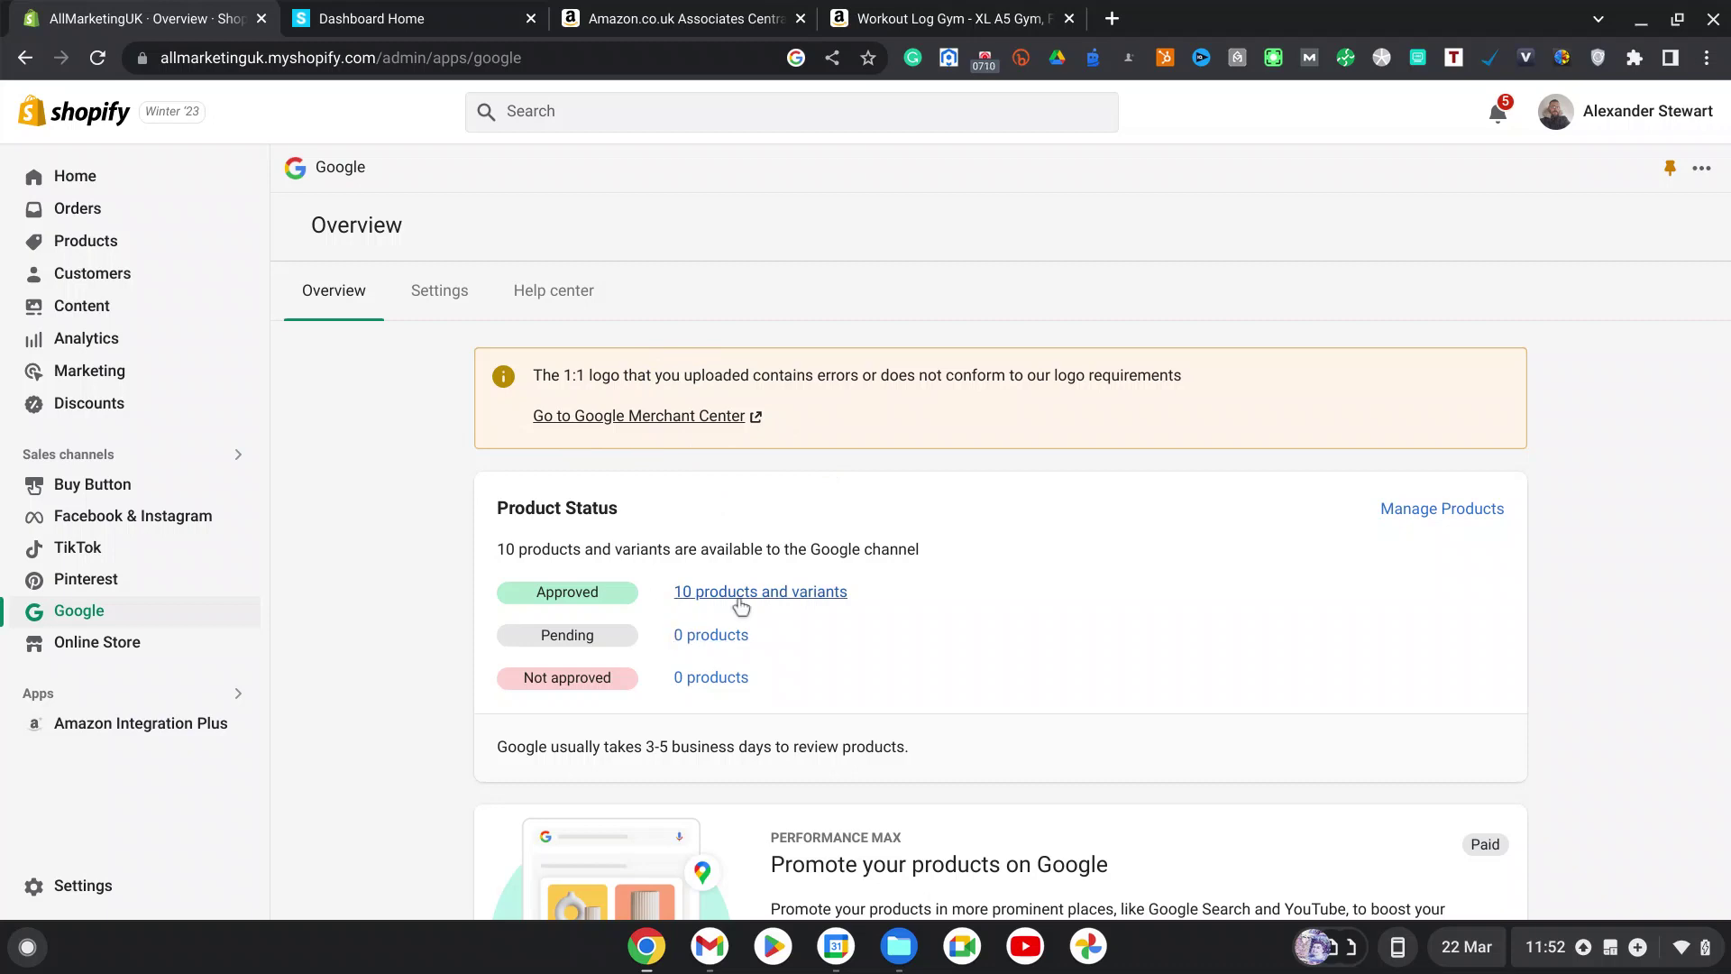
pyautogui.click(1105, 26)
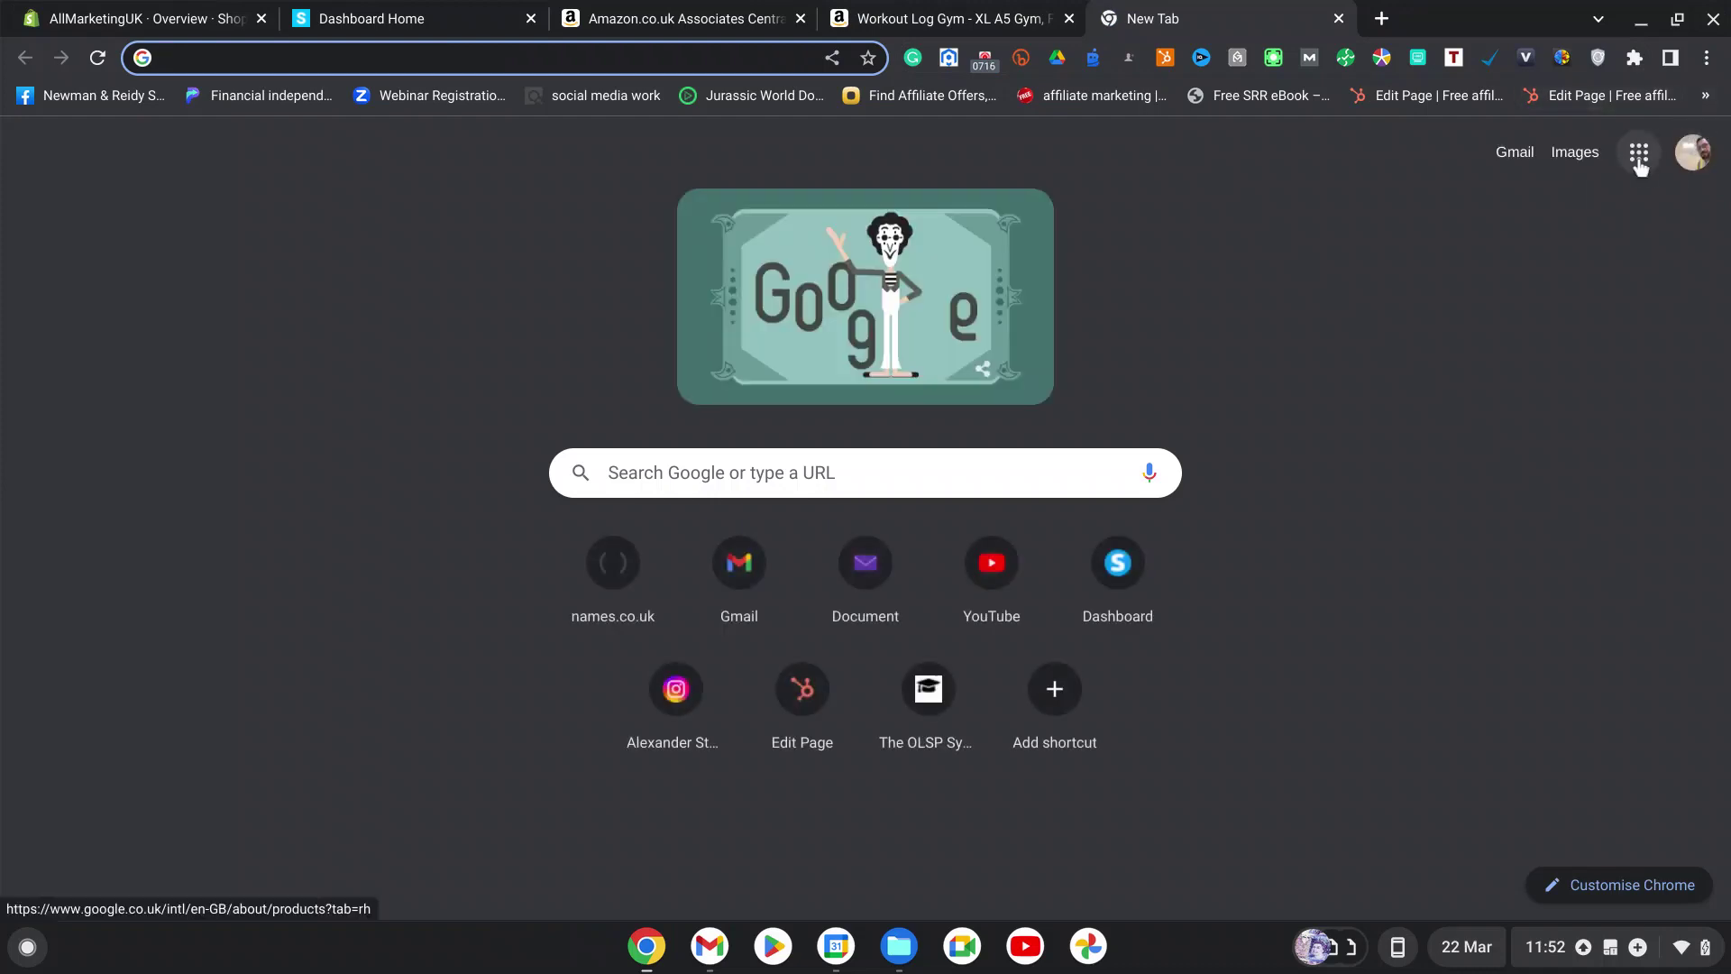
# Step: Search Google for 'AllMarketing Ltd' and scroll its business profile to the Products panel
pyautogui.click(1639, 157)
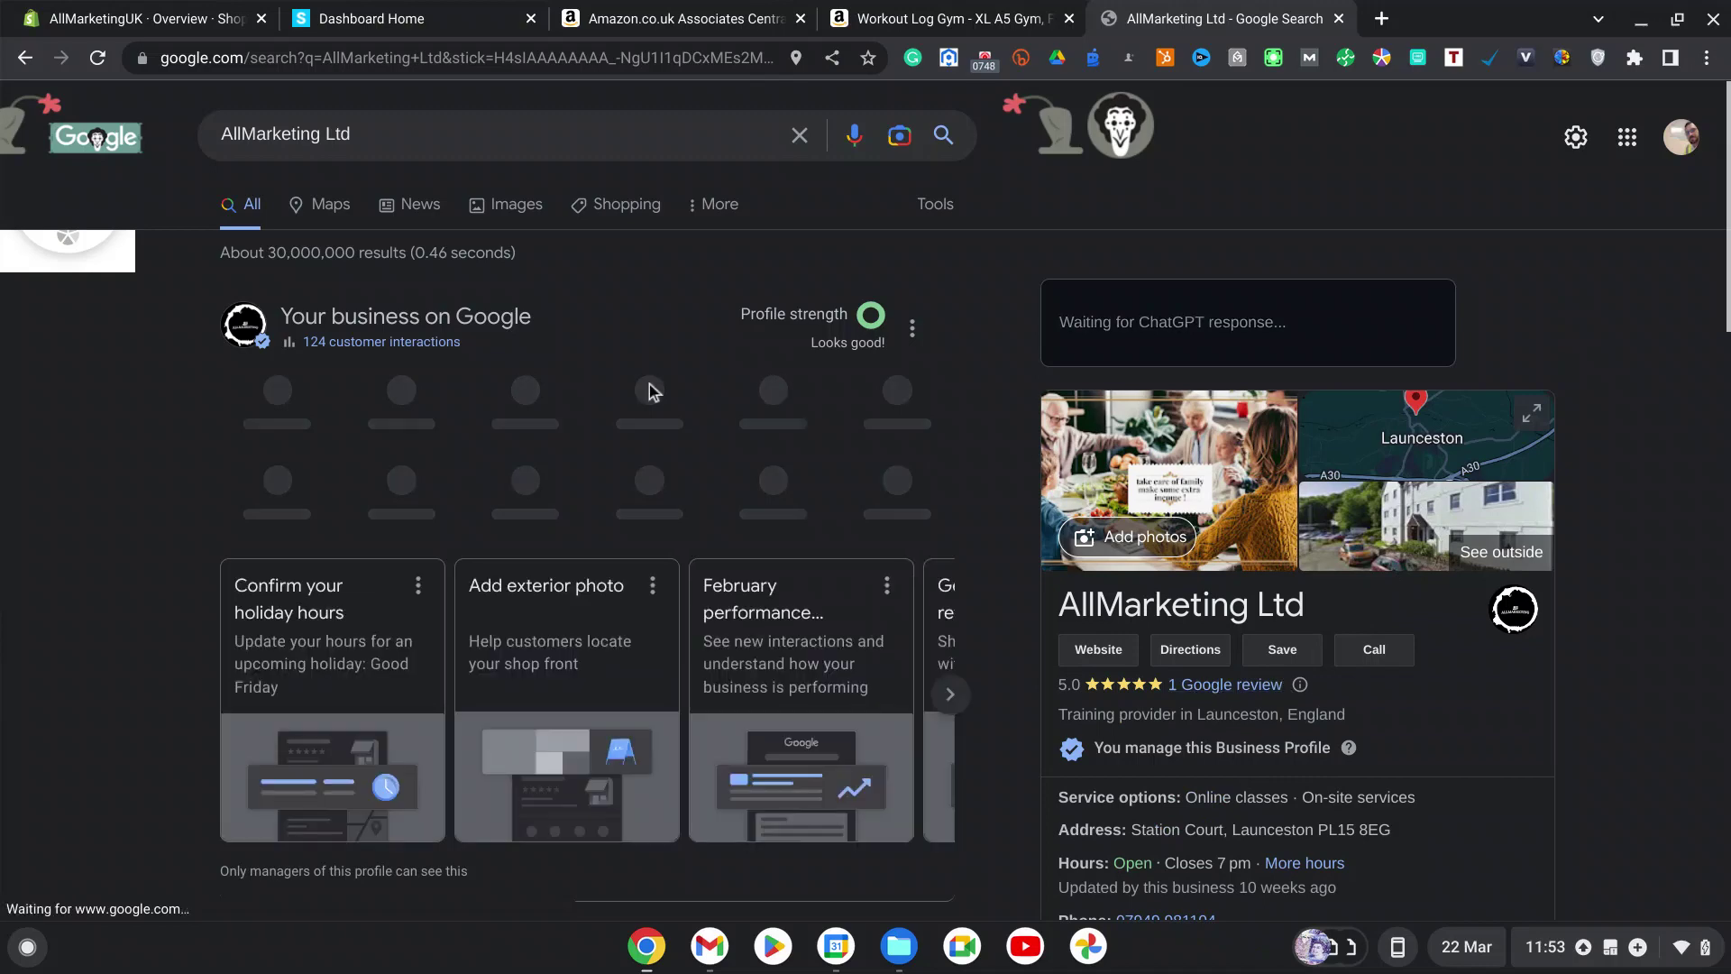
pyautogui.scroll(-2, 649, 384)
pyautogui.scroll(-1, 649, 384)
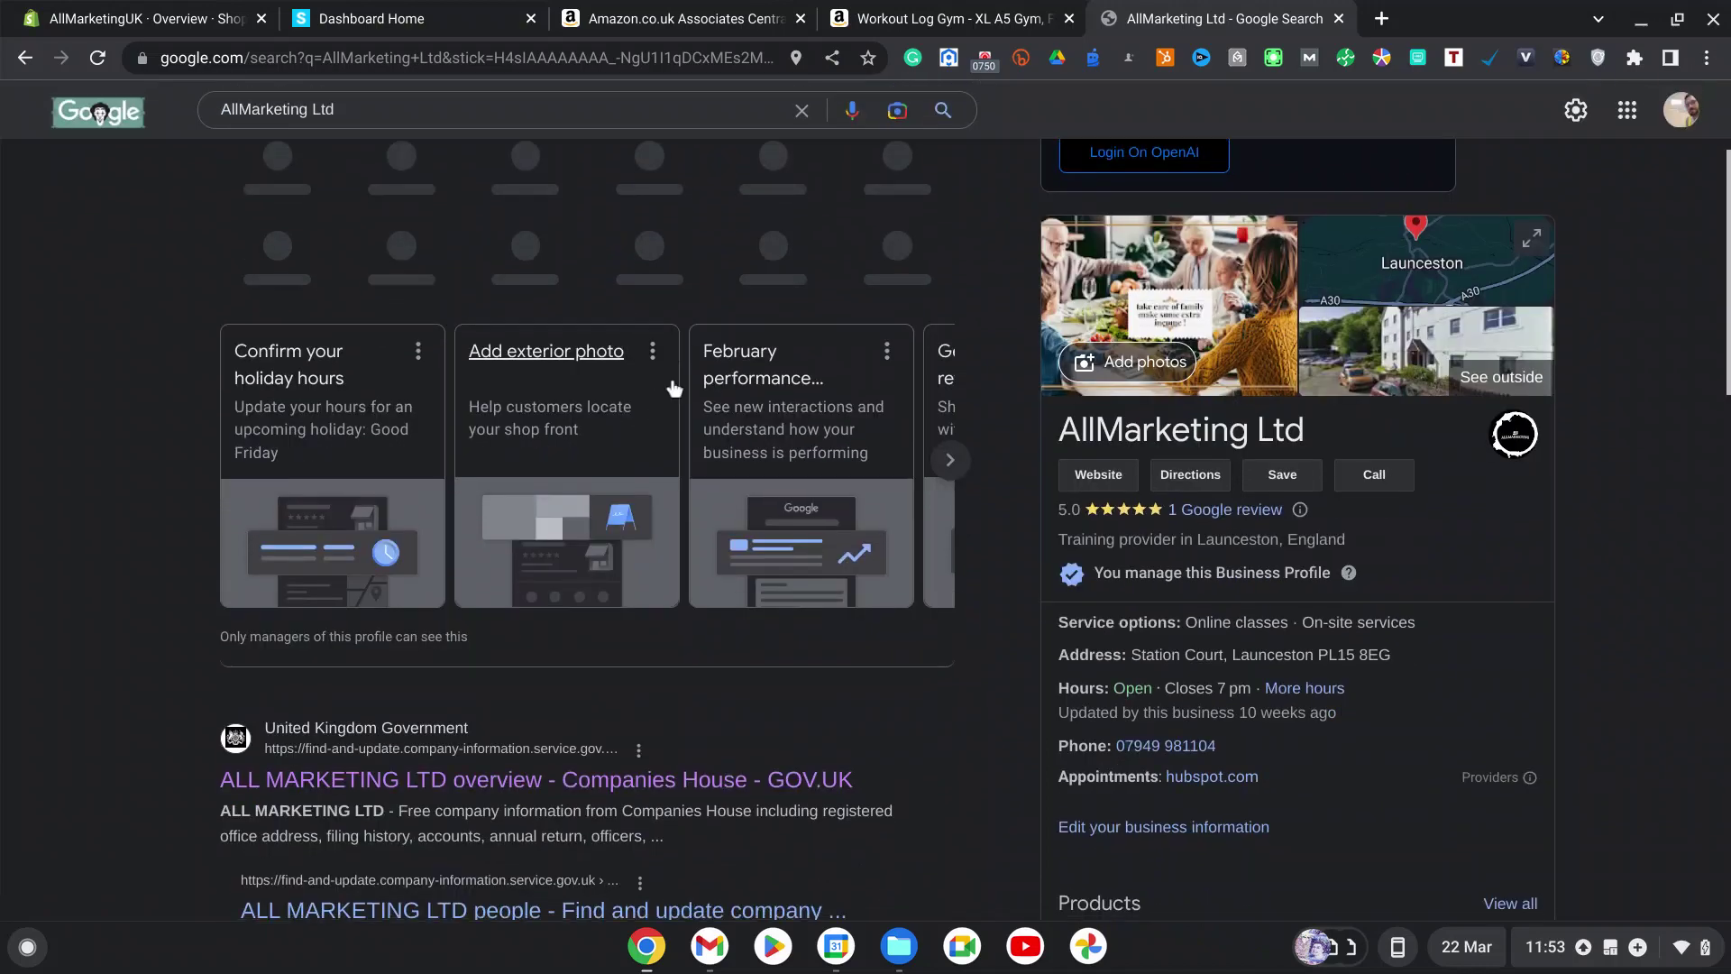
pyautogui.scroll(-1, 1237, 777)
pyautogui.scroll(5, 1235, 779)
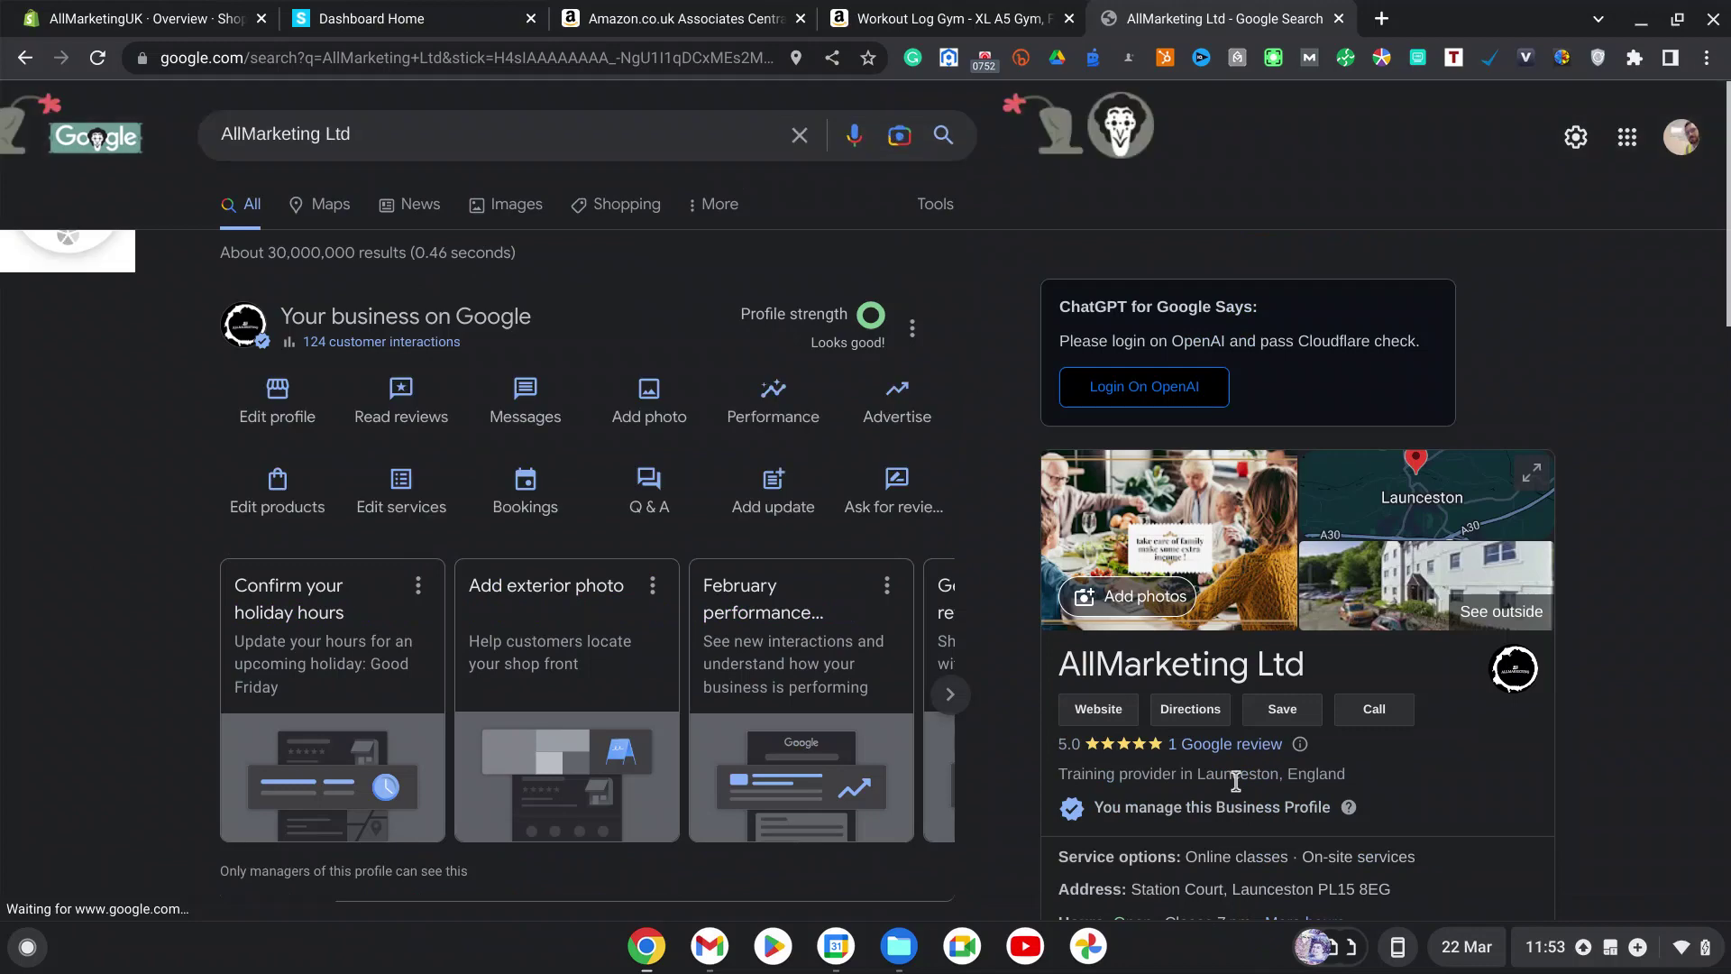
pyautogui.scroll(-8, 1262, 748)
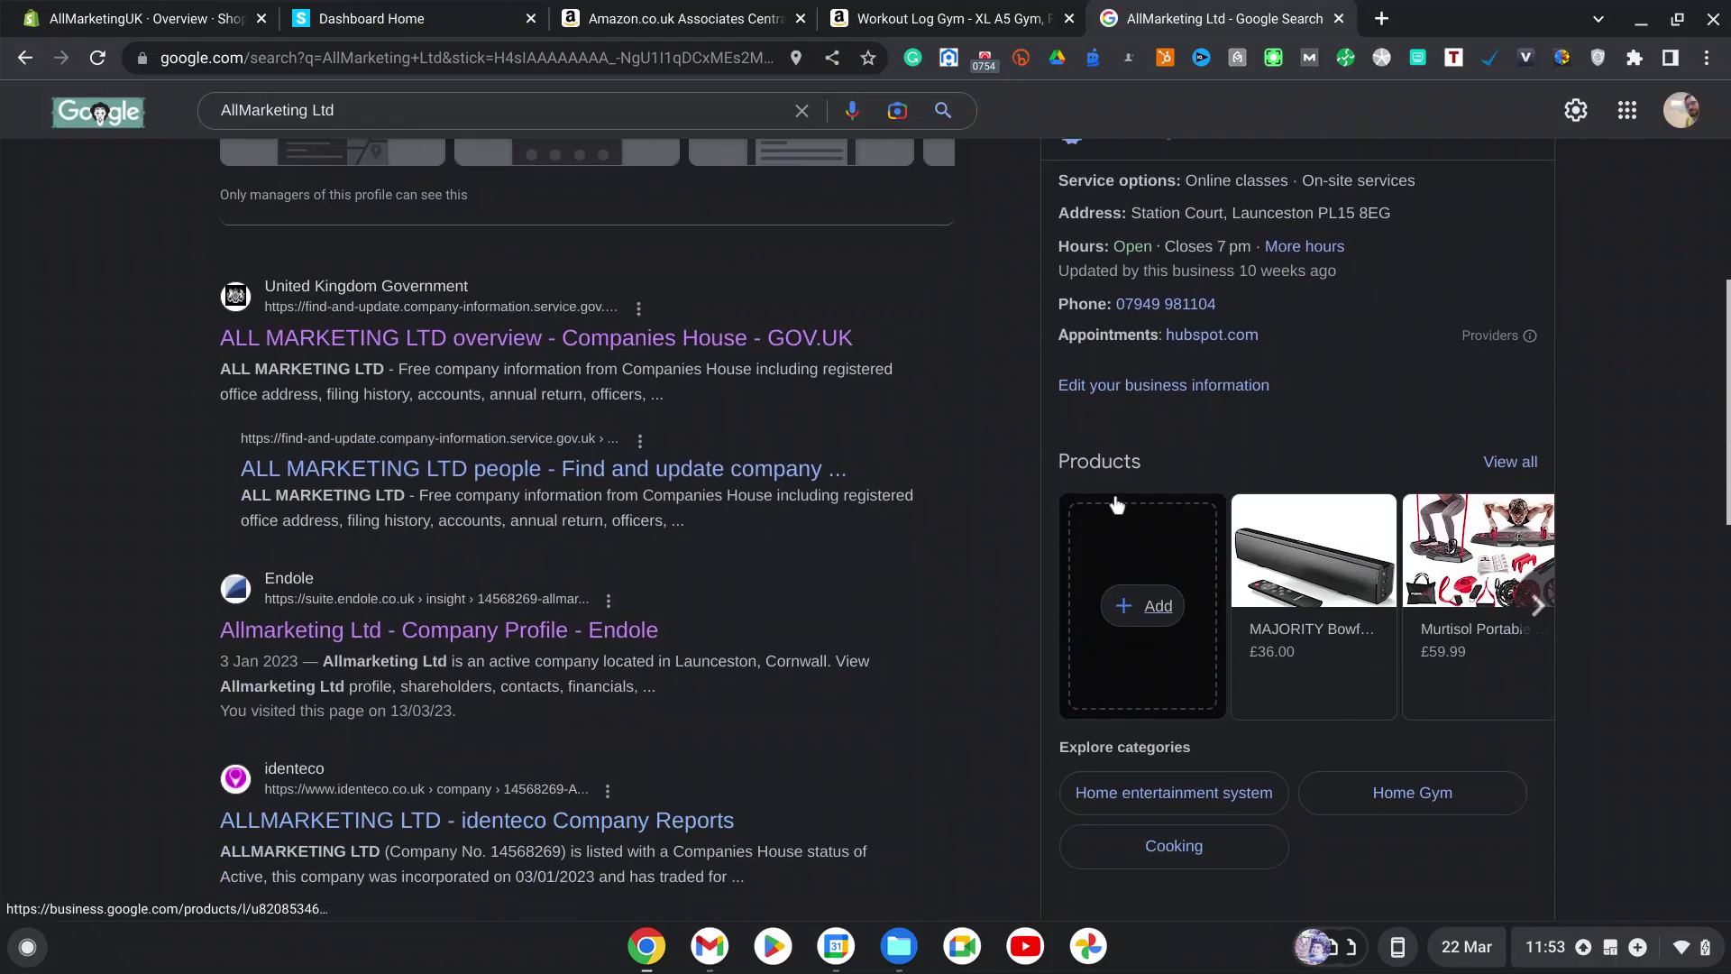
# Step: Look over Business Profile's empty add-product form, then close the tab without adding a product
pyautogui.click(1144, 618)
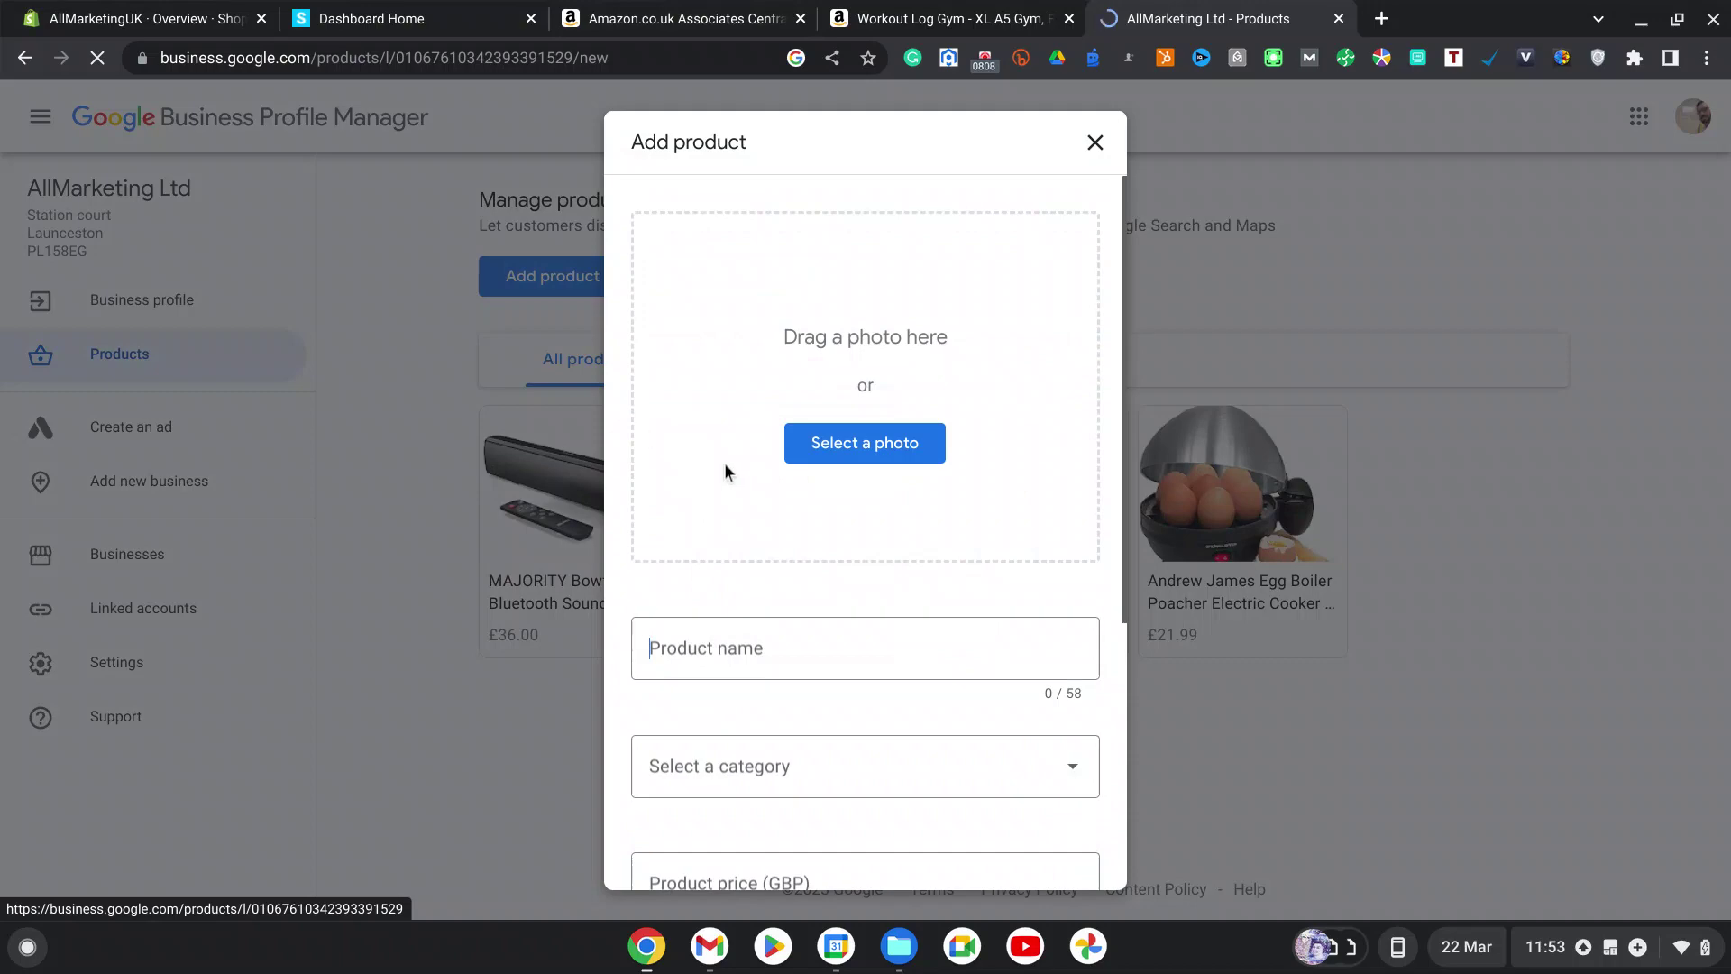
pyautogui.hotkey('alt', 'Left')
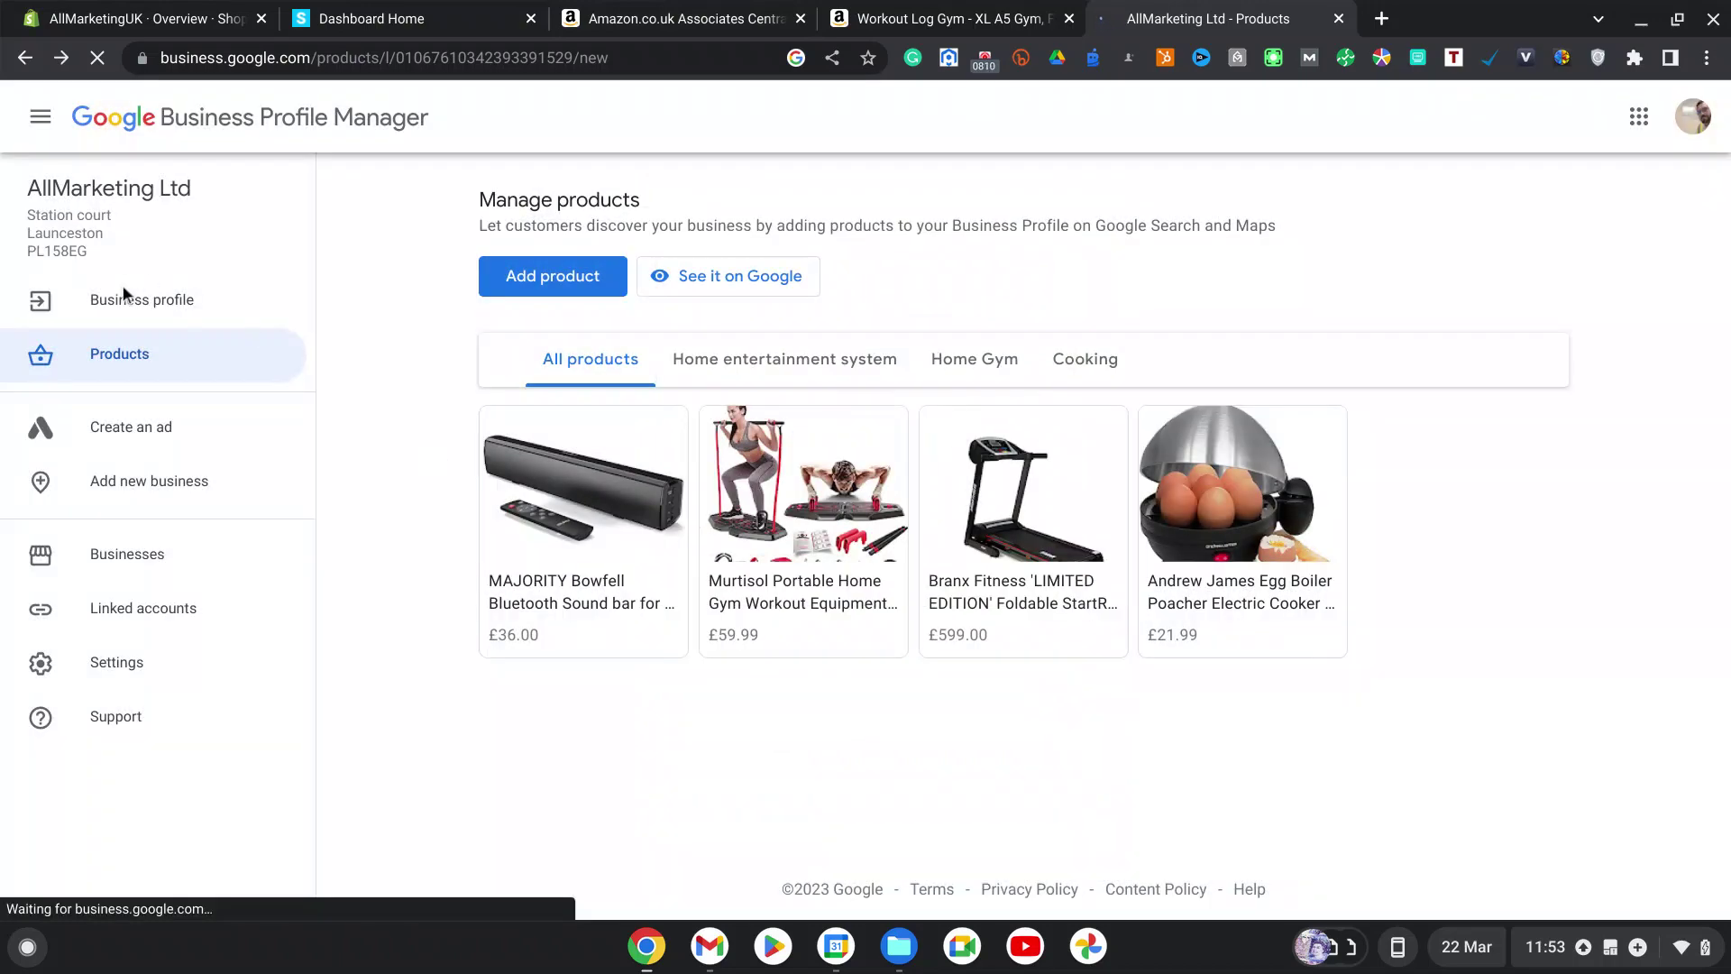
pyautogui.click(116, 355)
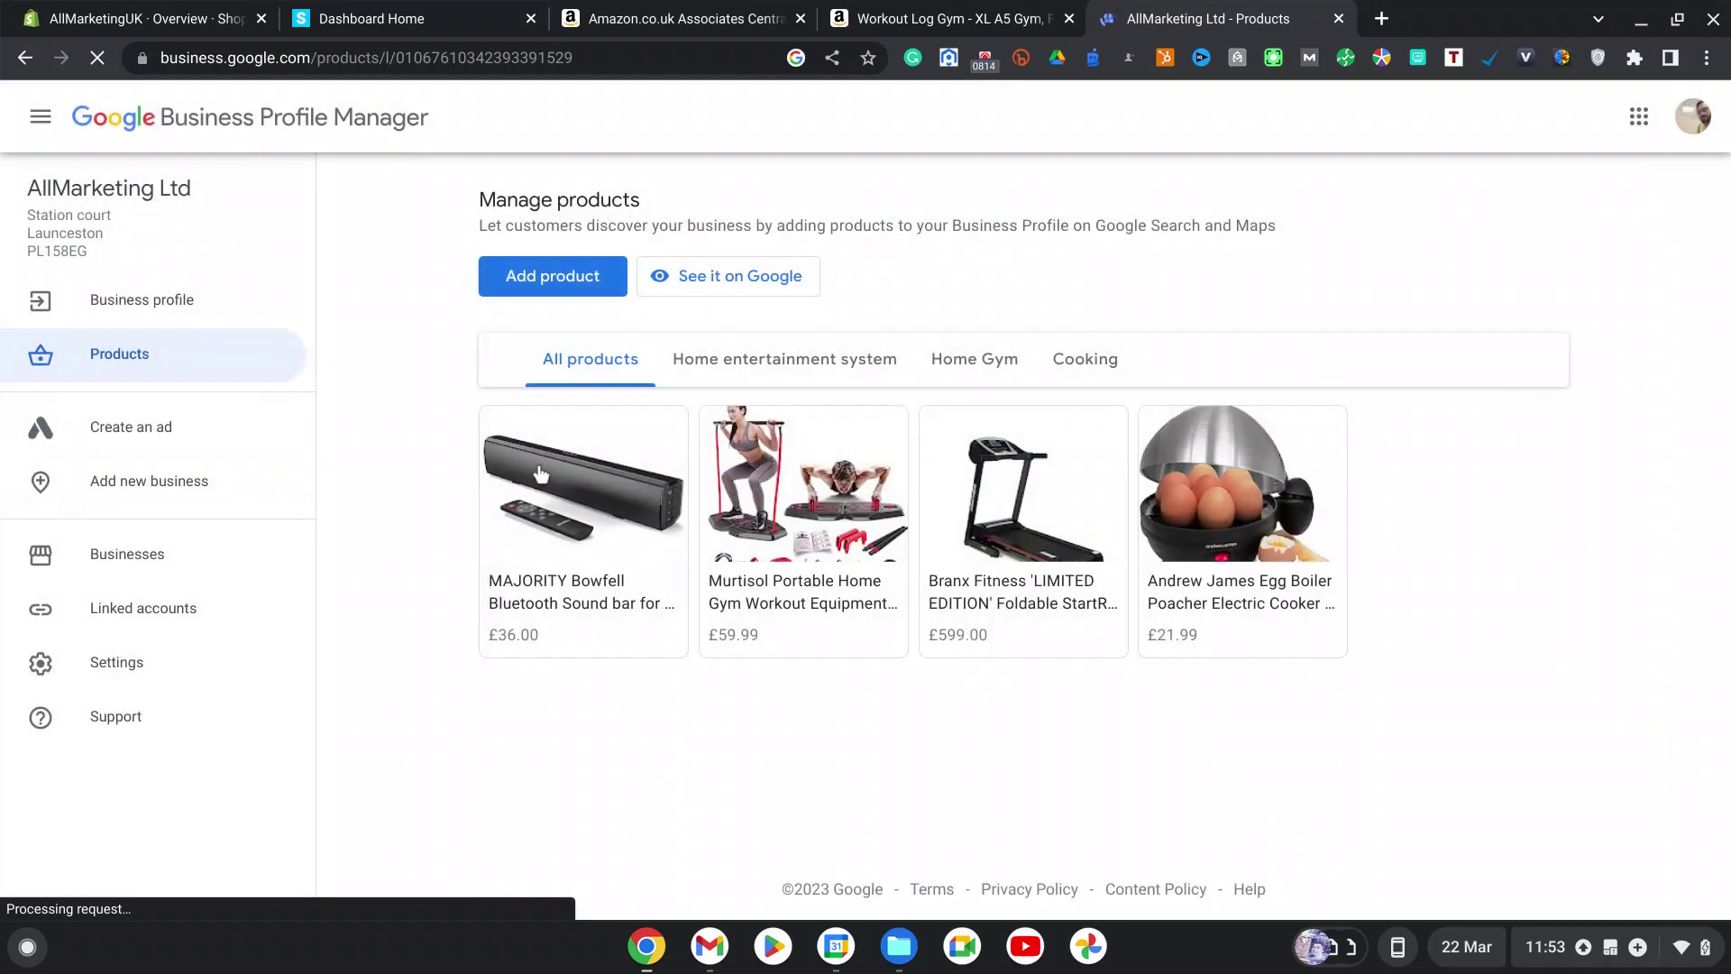
pyautogui.click(548, 278)
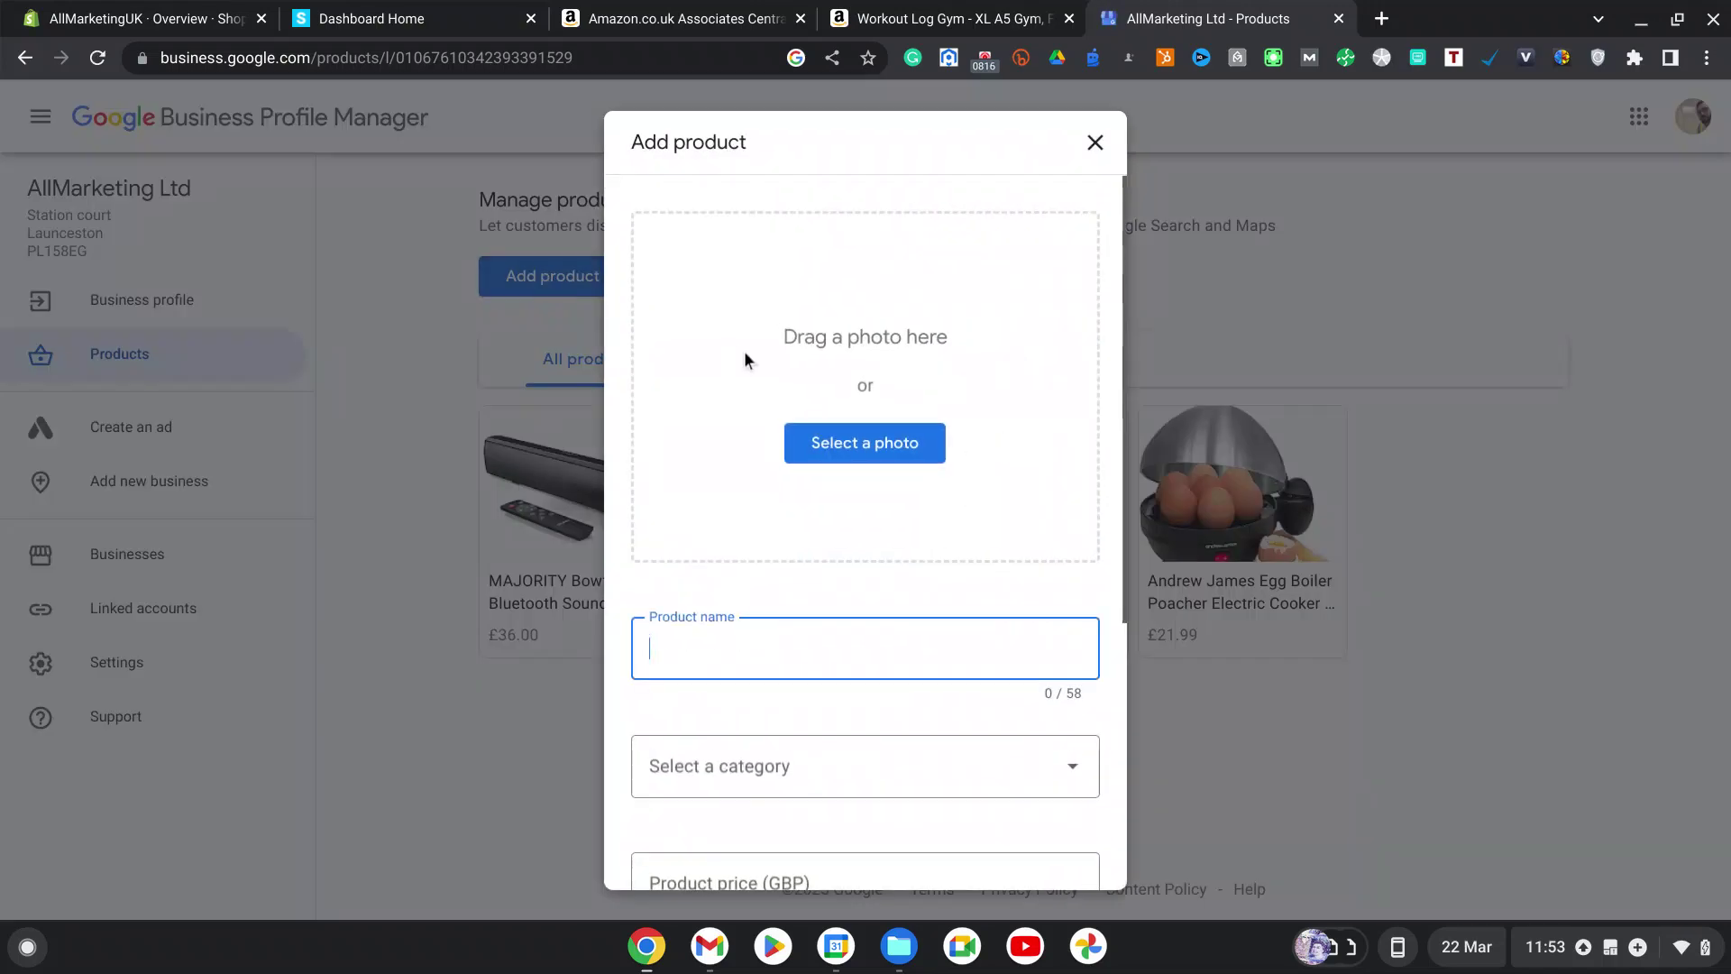
pyautogui.scroll(-5, 730, 440)
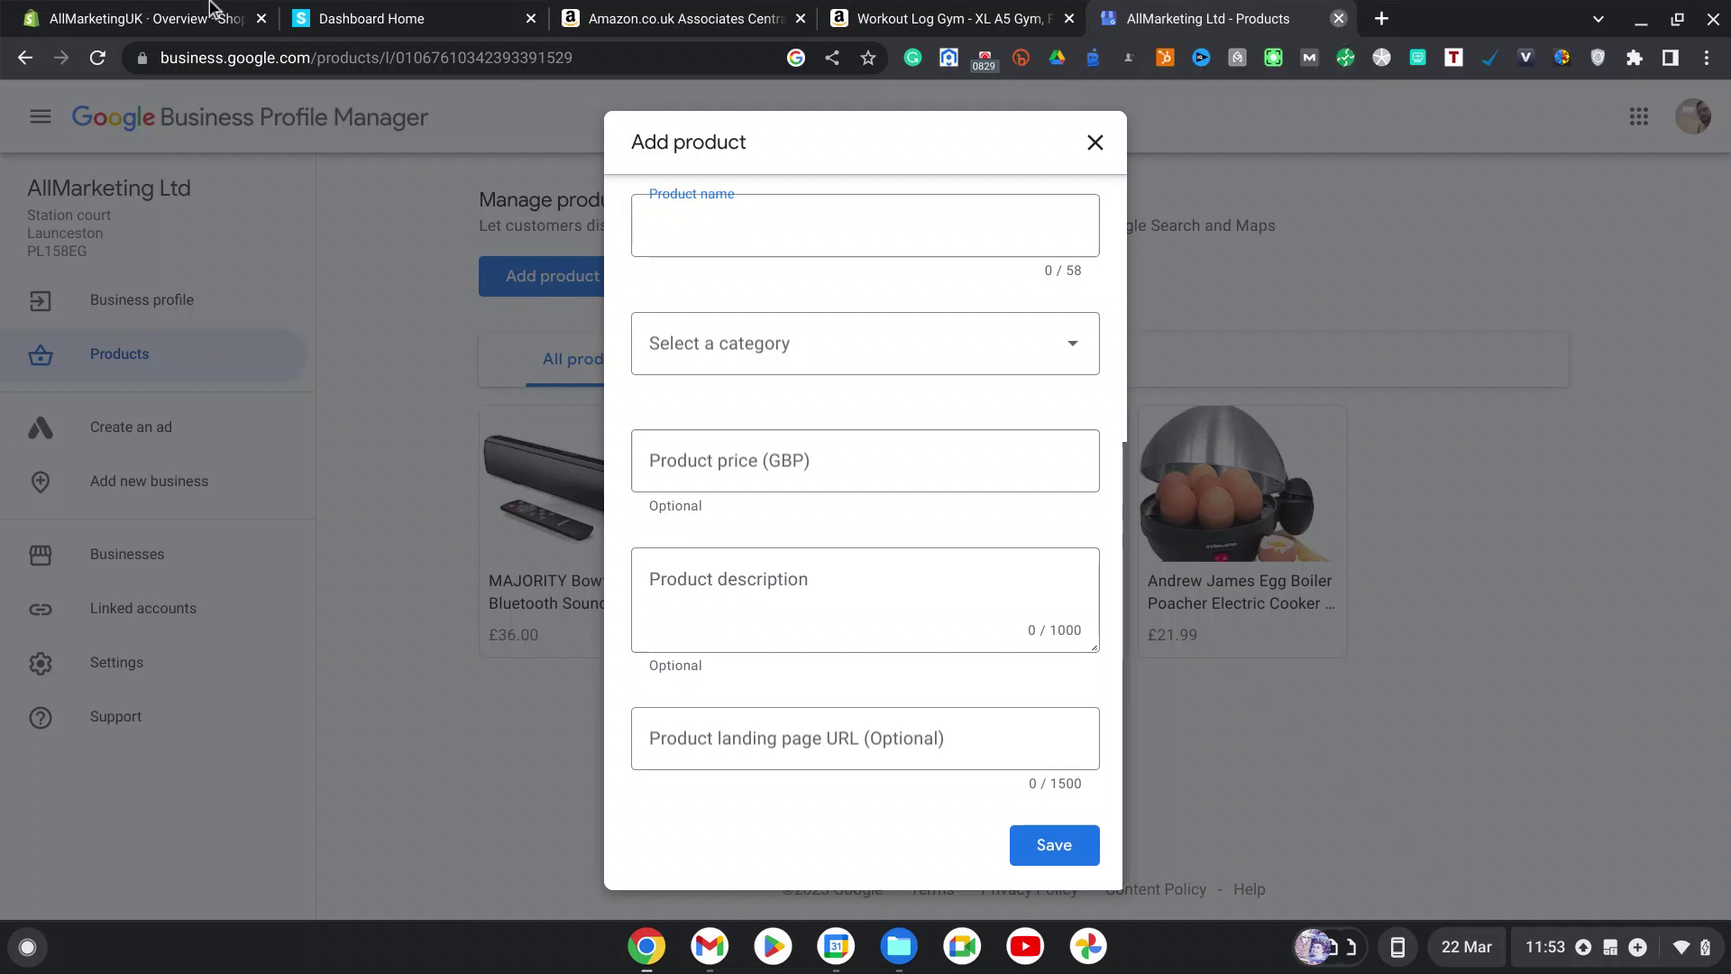
pyautogui.hotkey('ctrl', 'w')
pyautogui.click(115, 11)
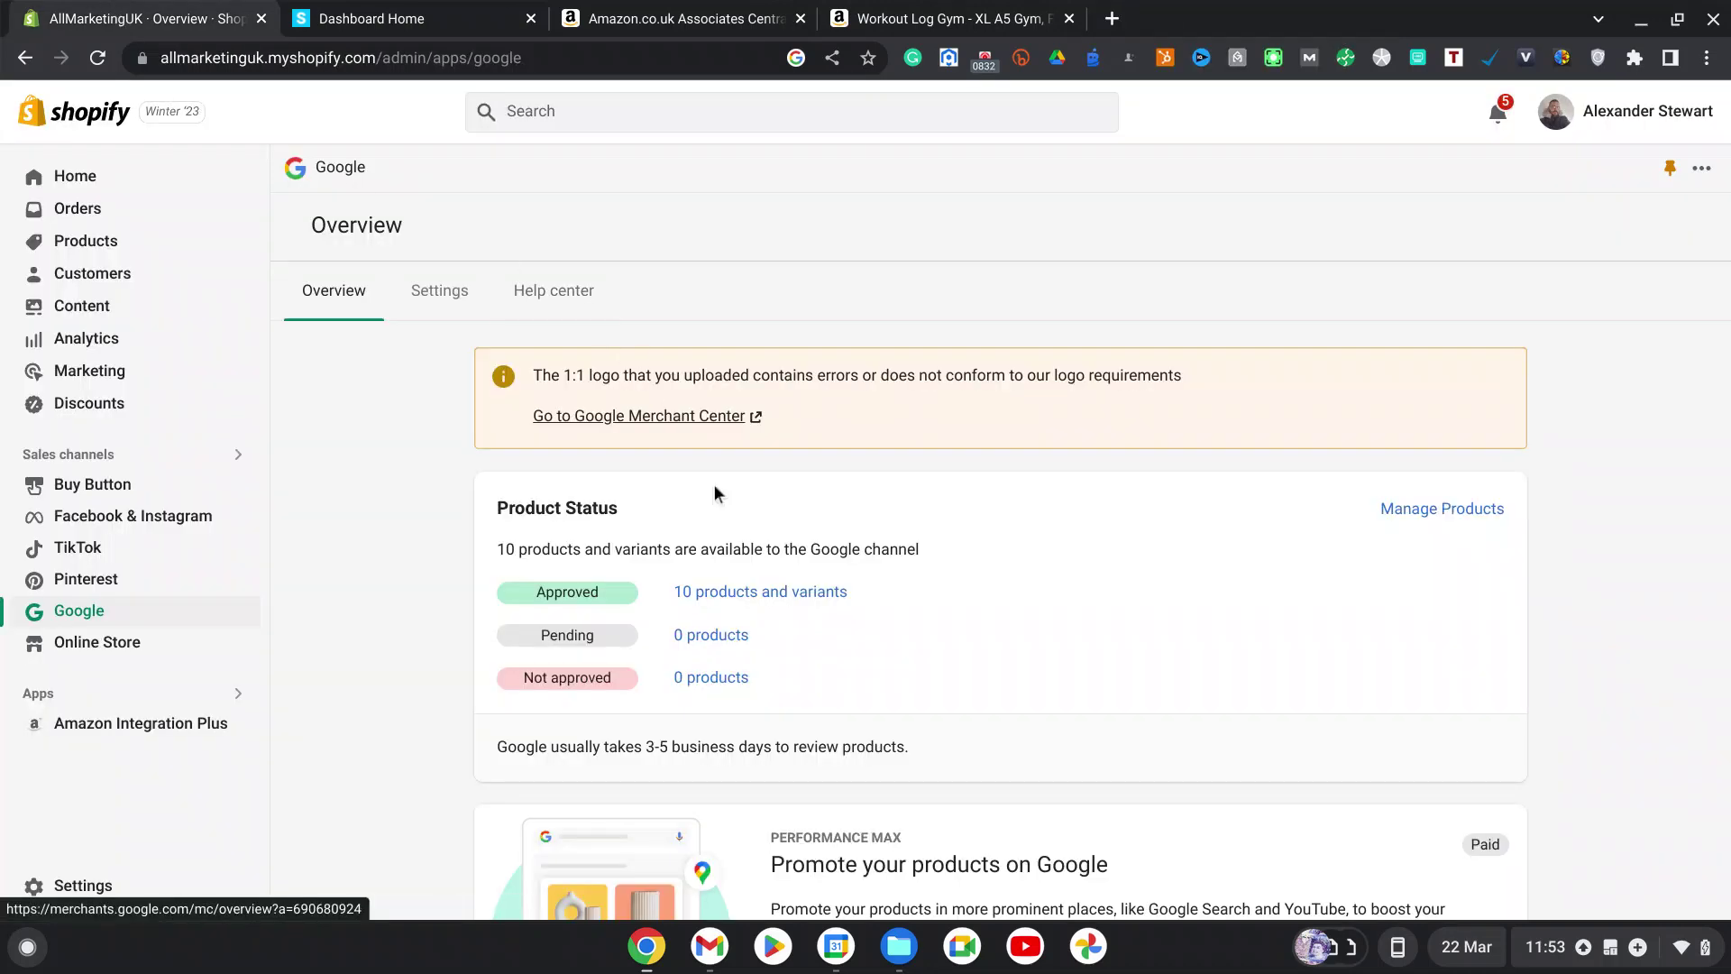
# Step: Open Google Merchant Center from the Google channel Overview to see 10 active Shopping ads
pyautogui.click(645, 421)
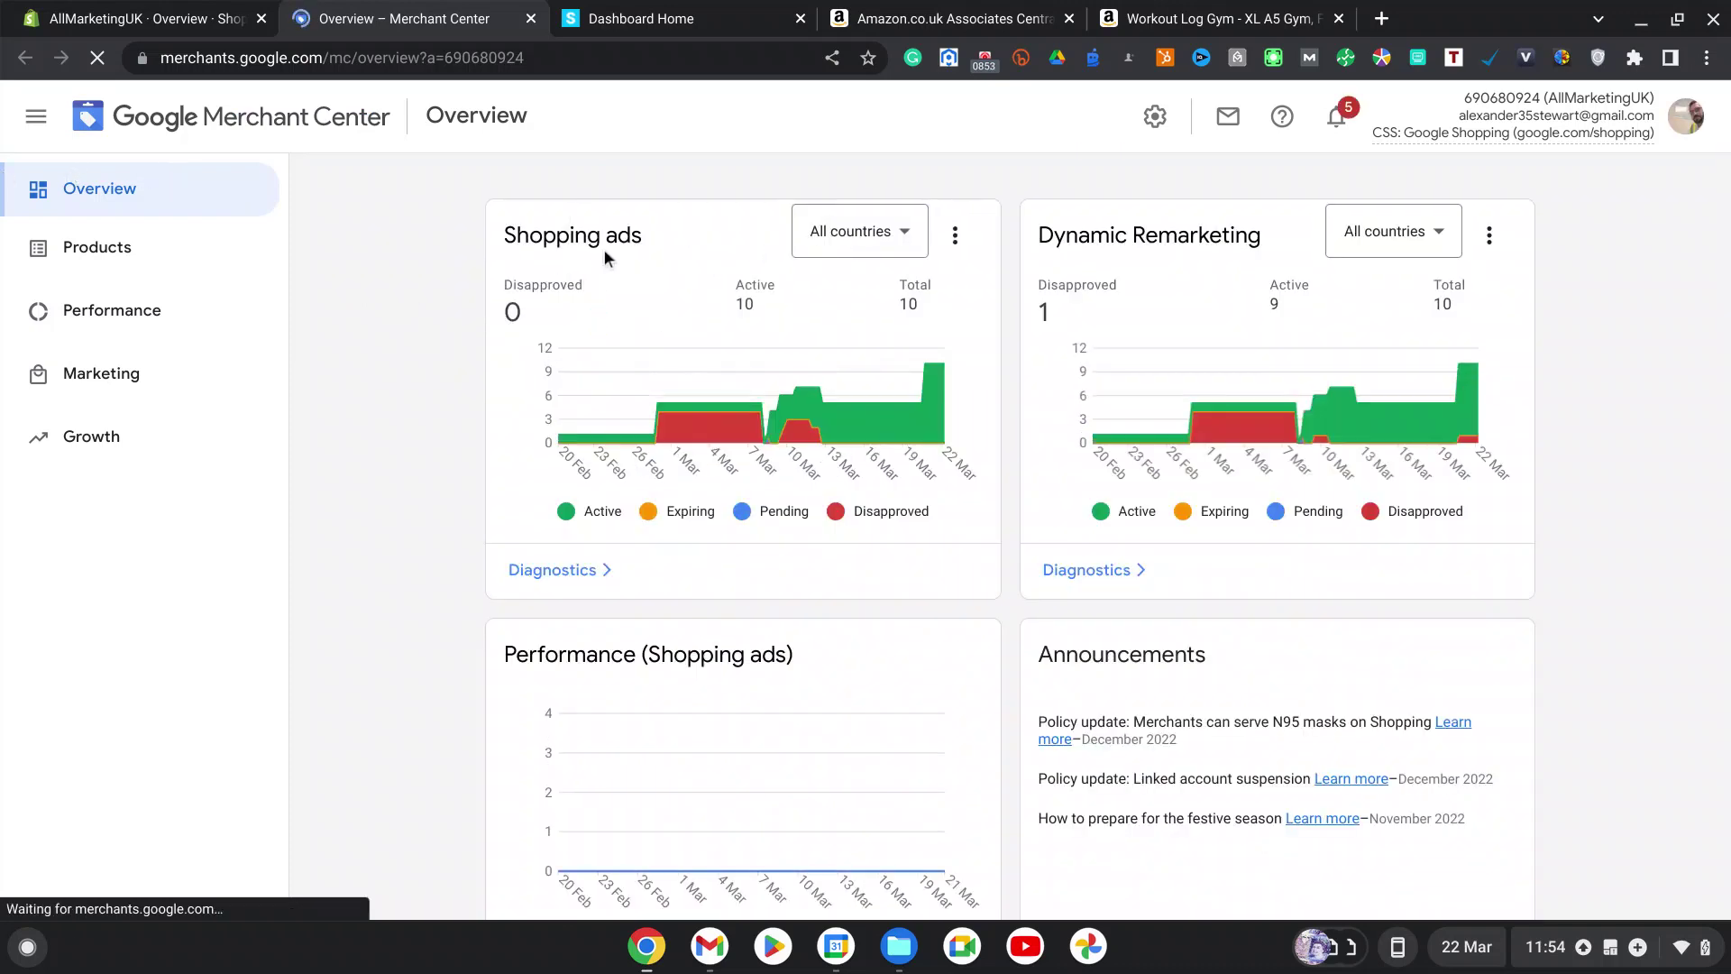
# Step: Review Merchant Center's All products list of 10 items and statuses, then return to Shopify
pyautogui.click(96, 252)
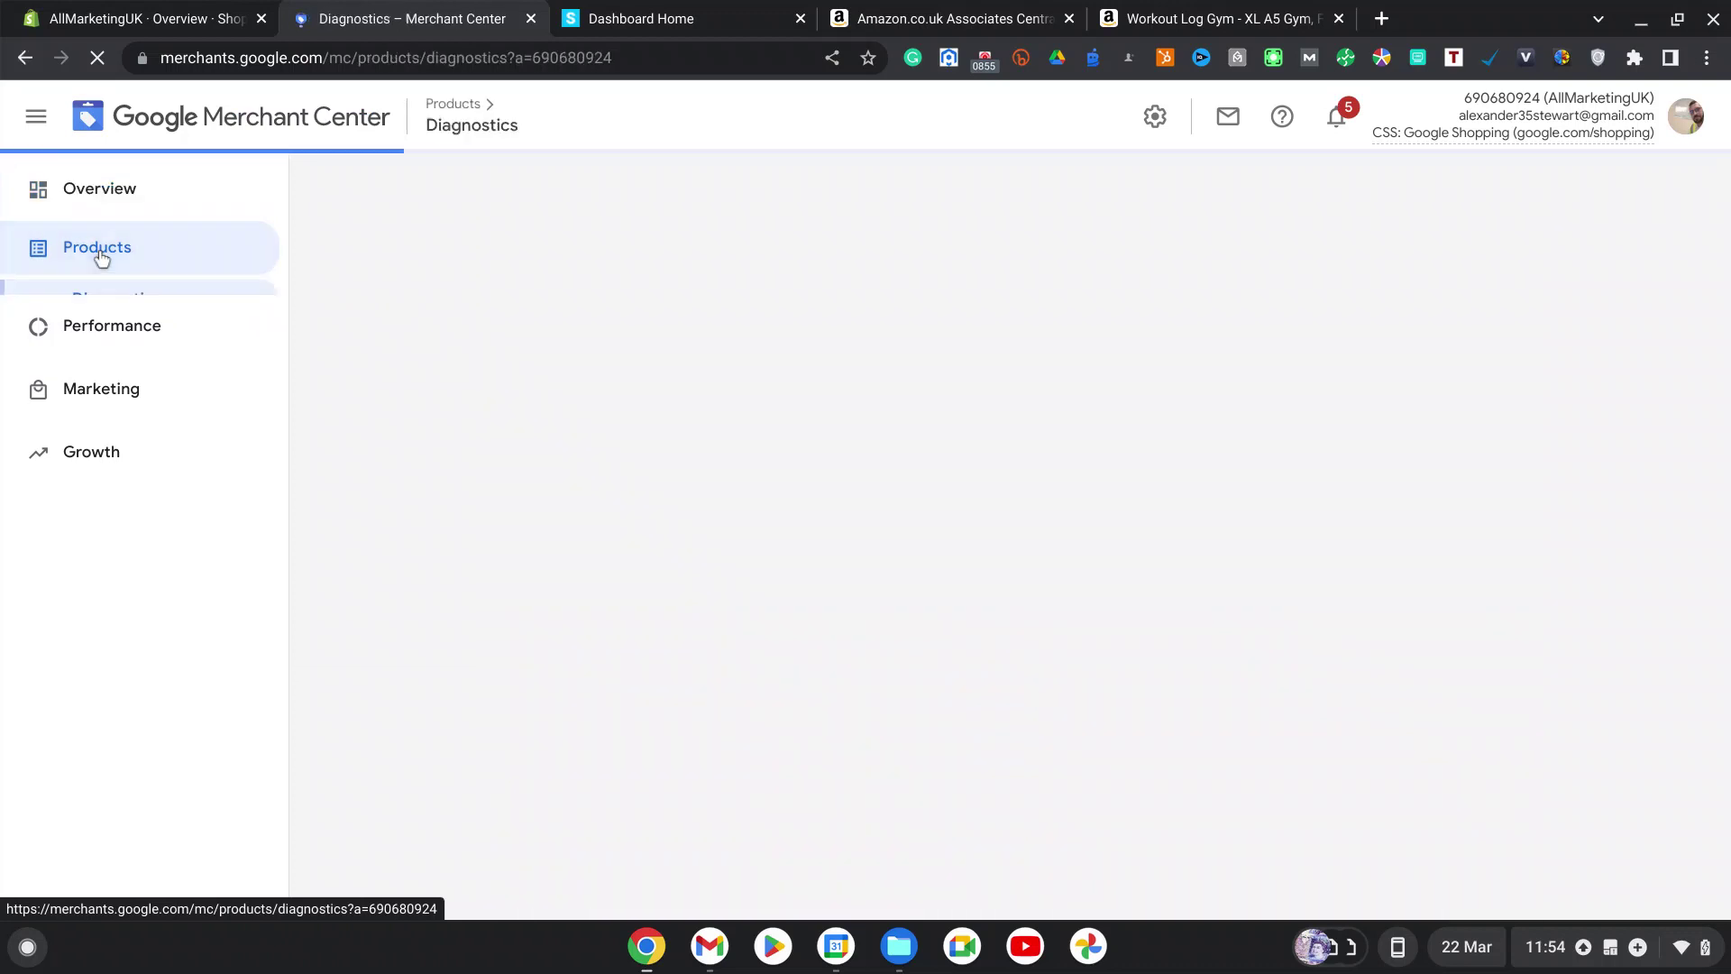
pyautogui.click(124, 359)
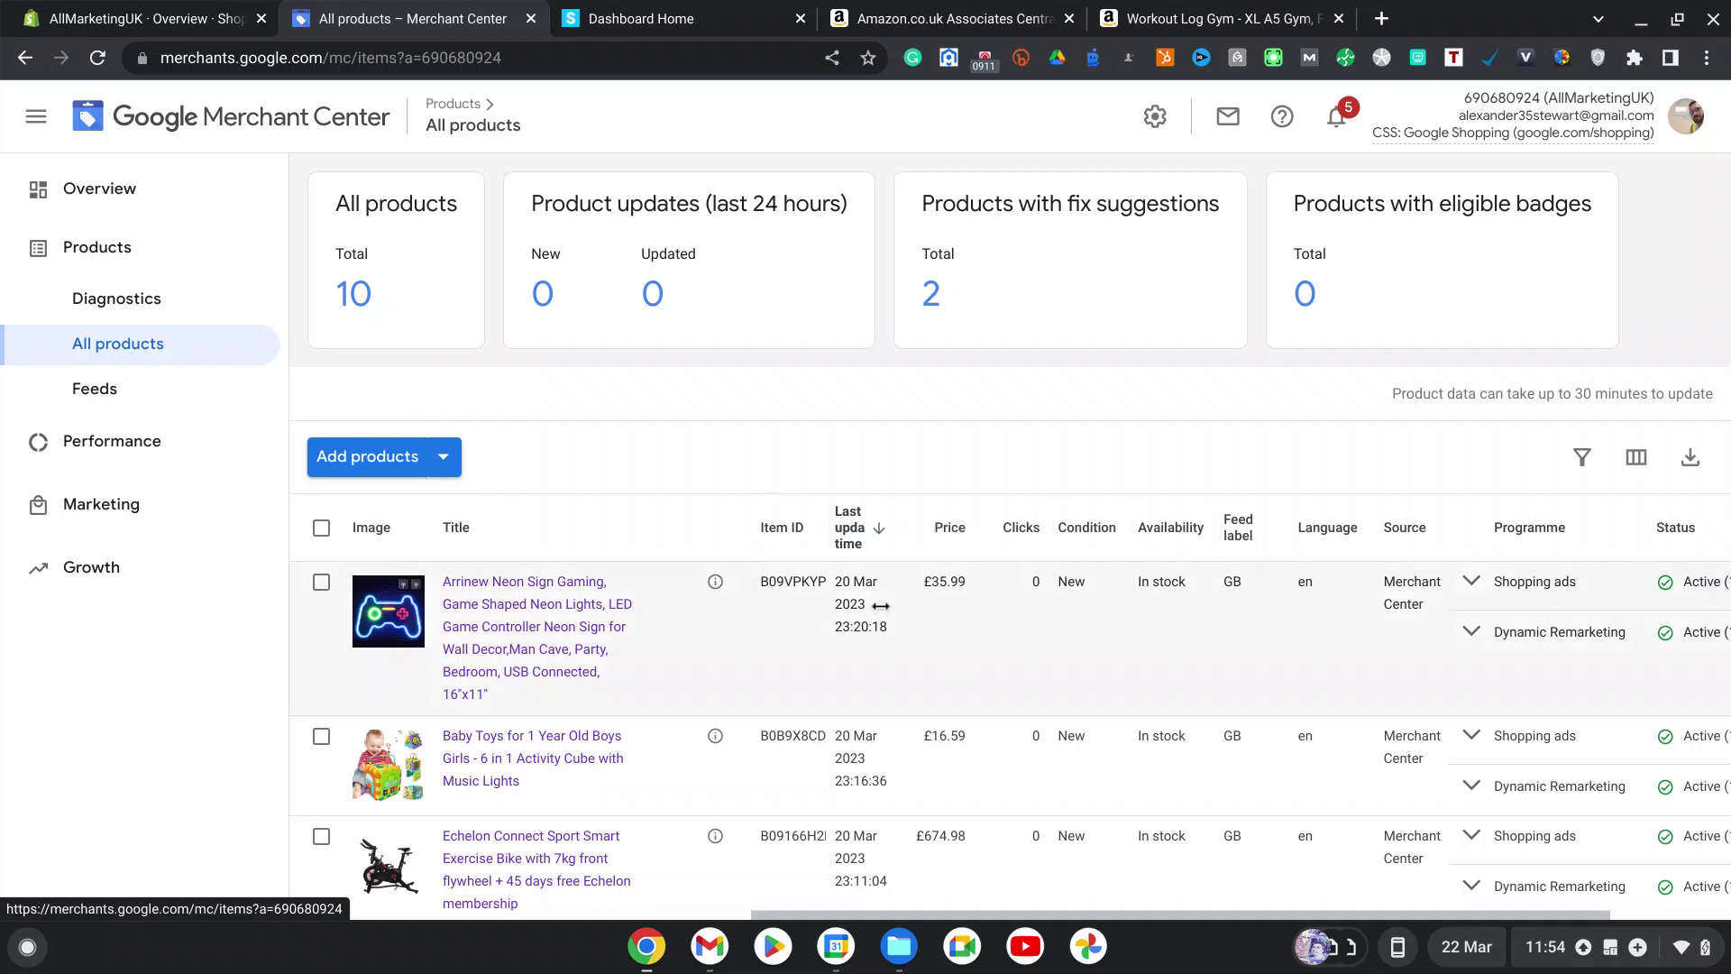
pyautogui.scroll(-3, 881, 610)
pyautogui.scroll(-3, 881, 610)
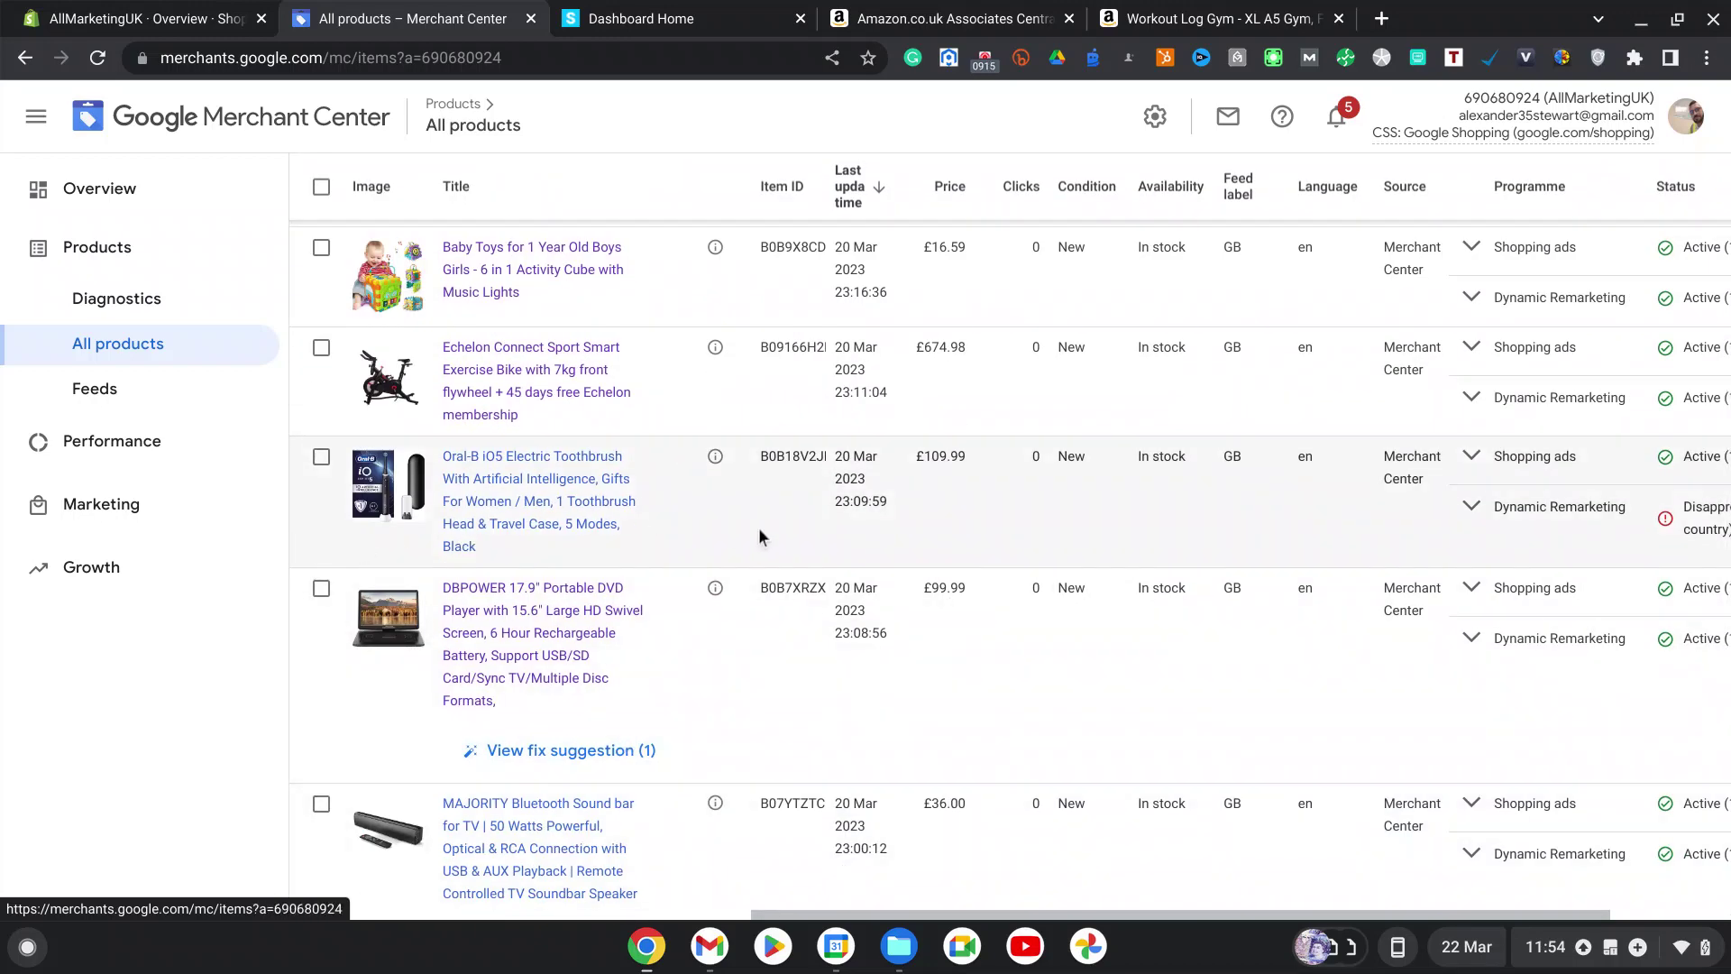
pyautogui.scroll(-7, 893, 564)
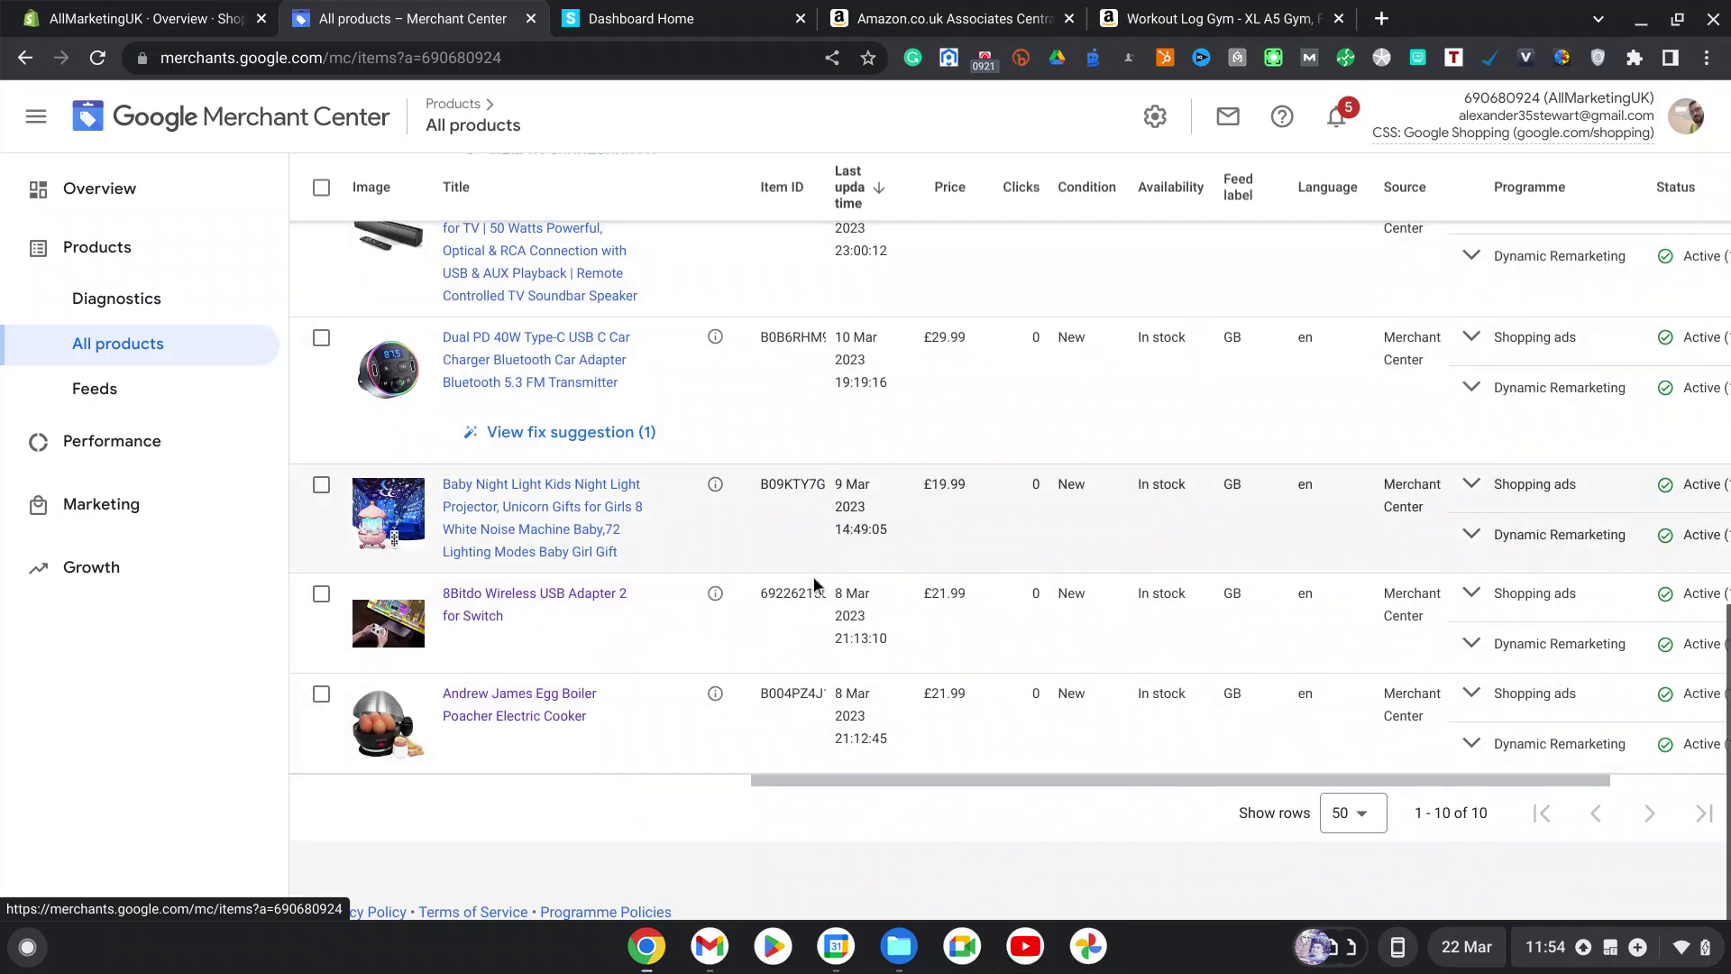
pyautogui.scroll(8, 804, 608)
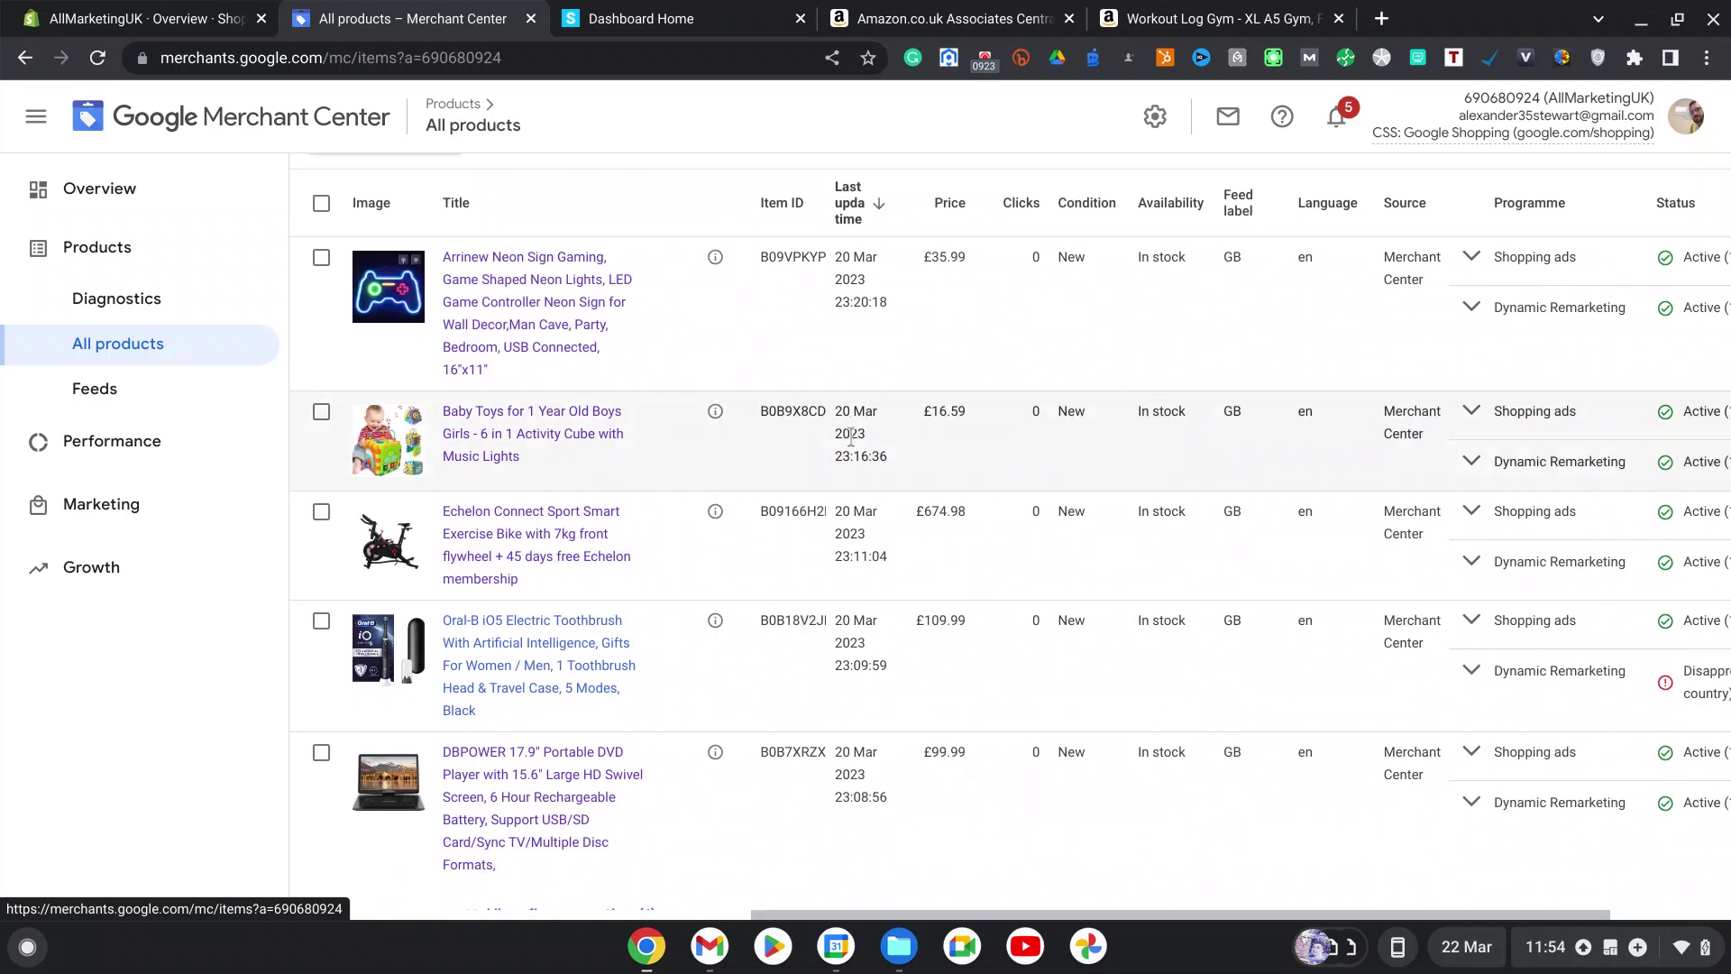
pyautogui.scroll(-4, 851, 437)
pyautogui.scroll(-2, 851, 436)
pyautogui.scroll(10, 851, 436)
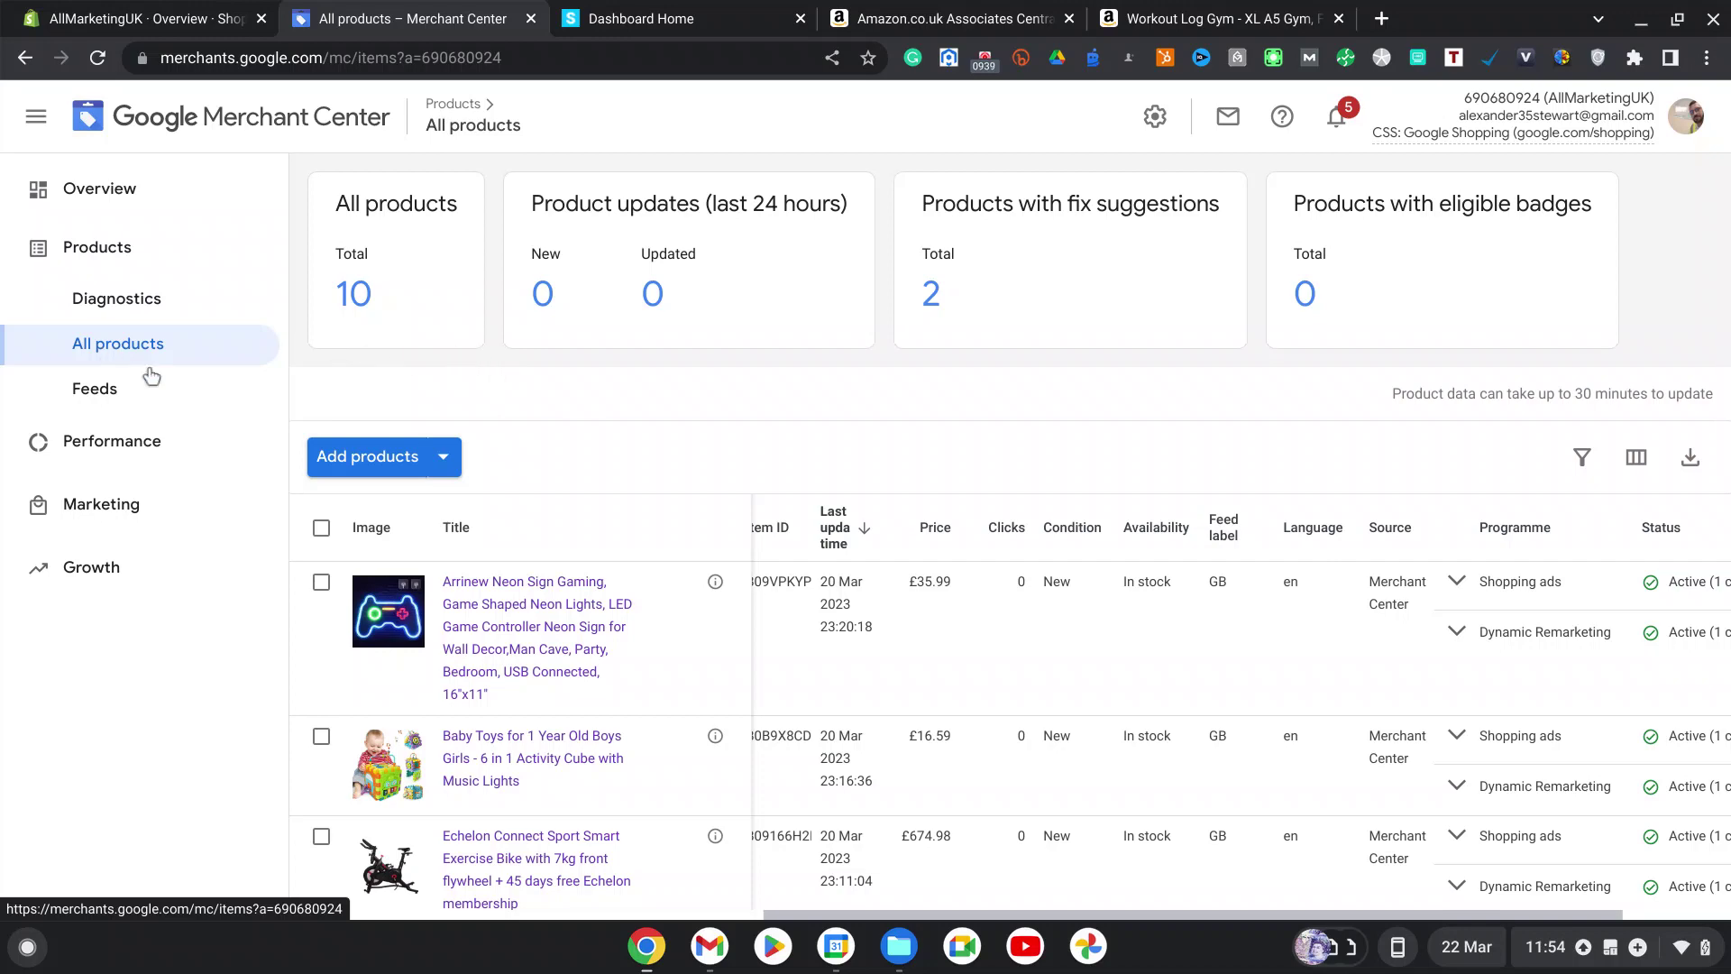
pyautogui.scroll(-6, 937, 494)
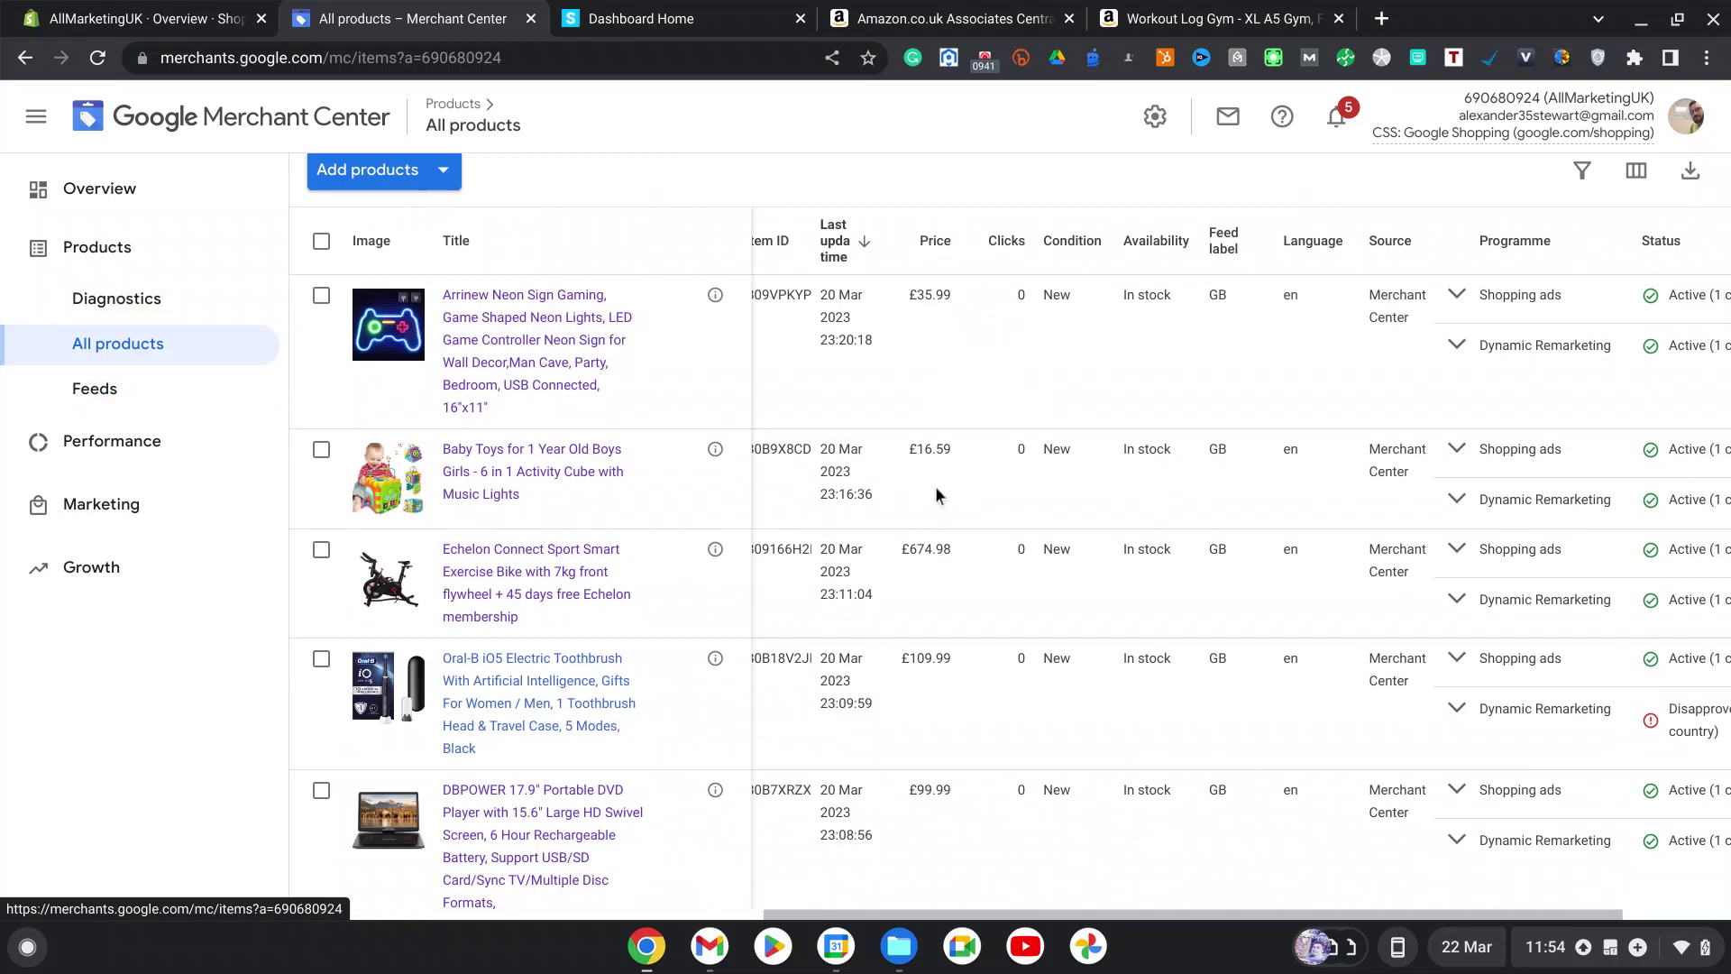
pyautogui.scroll(6, 934, 485)
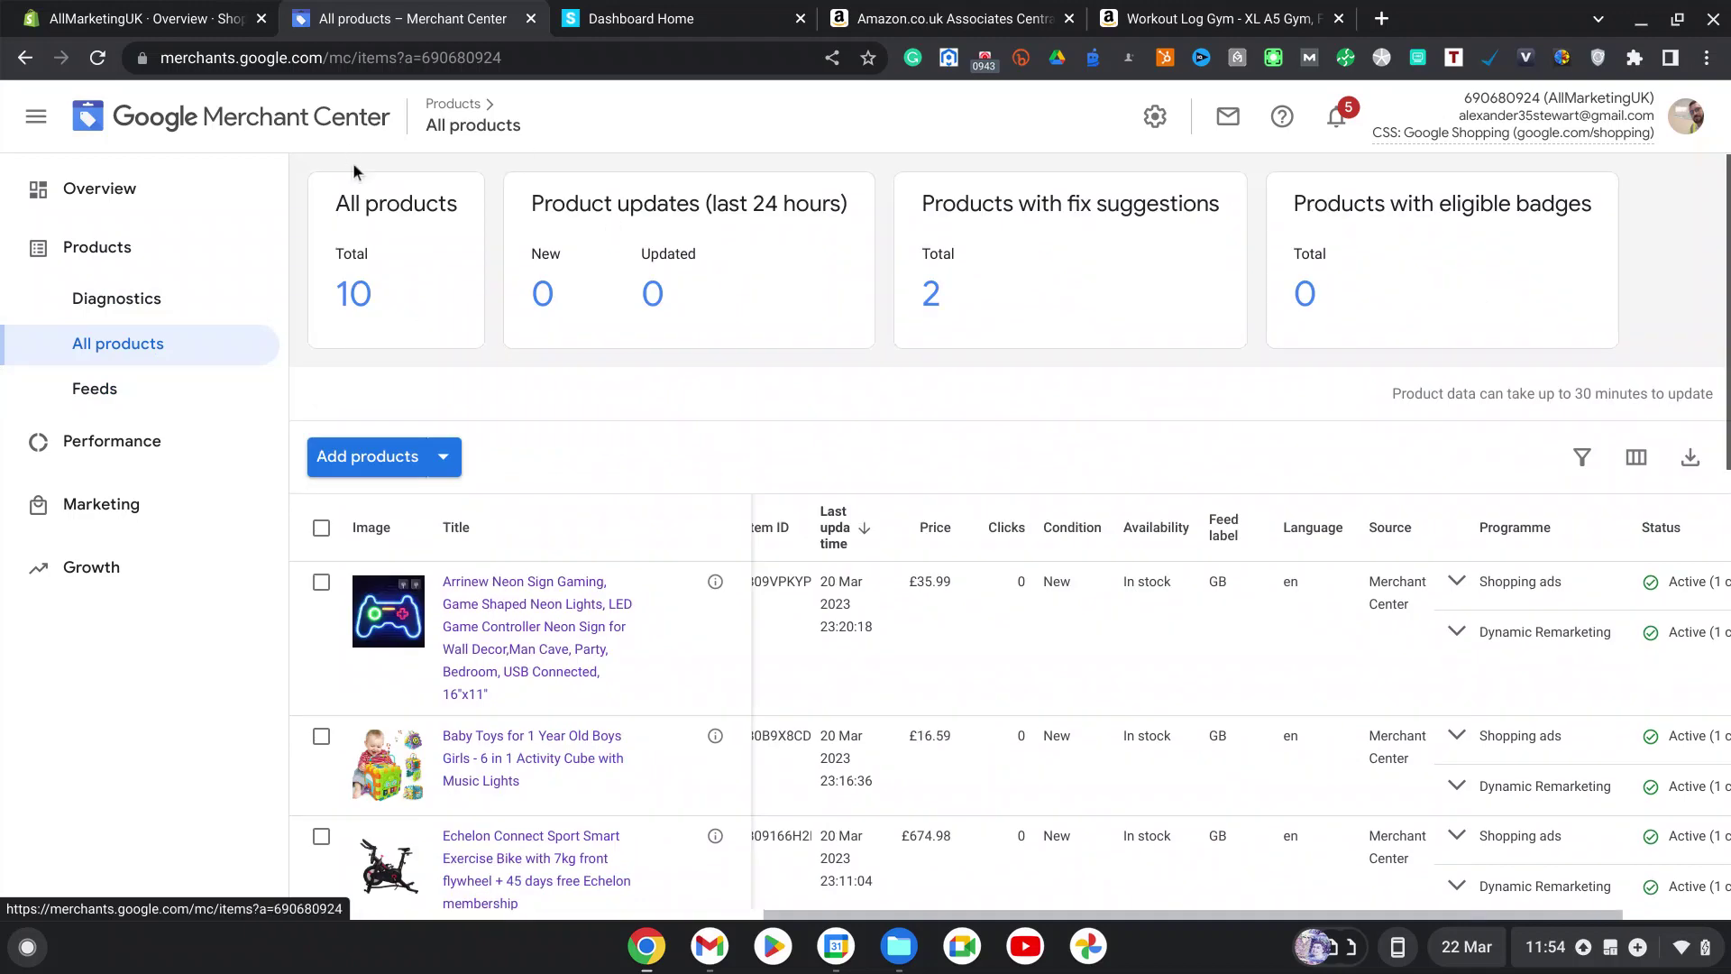
pyautogui.click(118, 21)
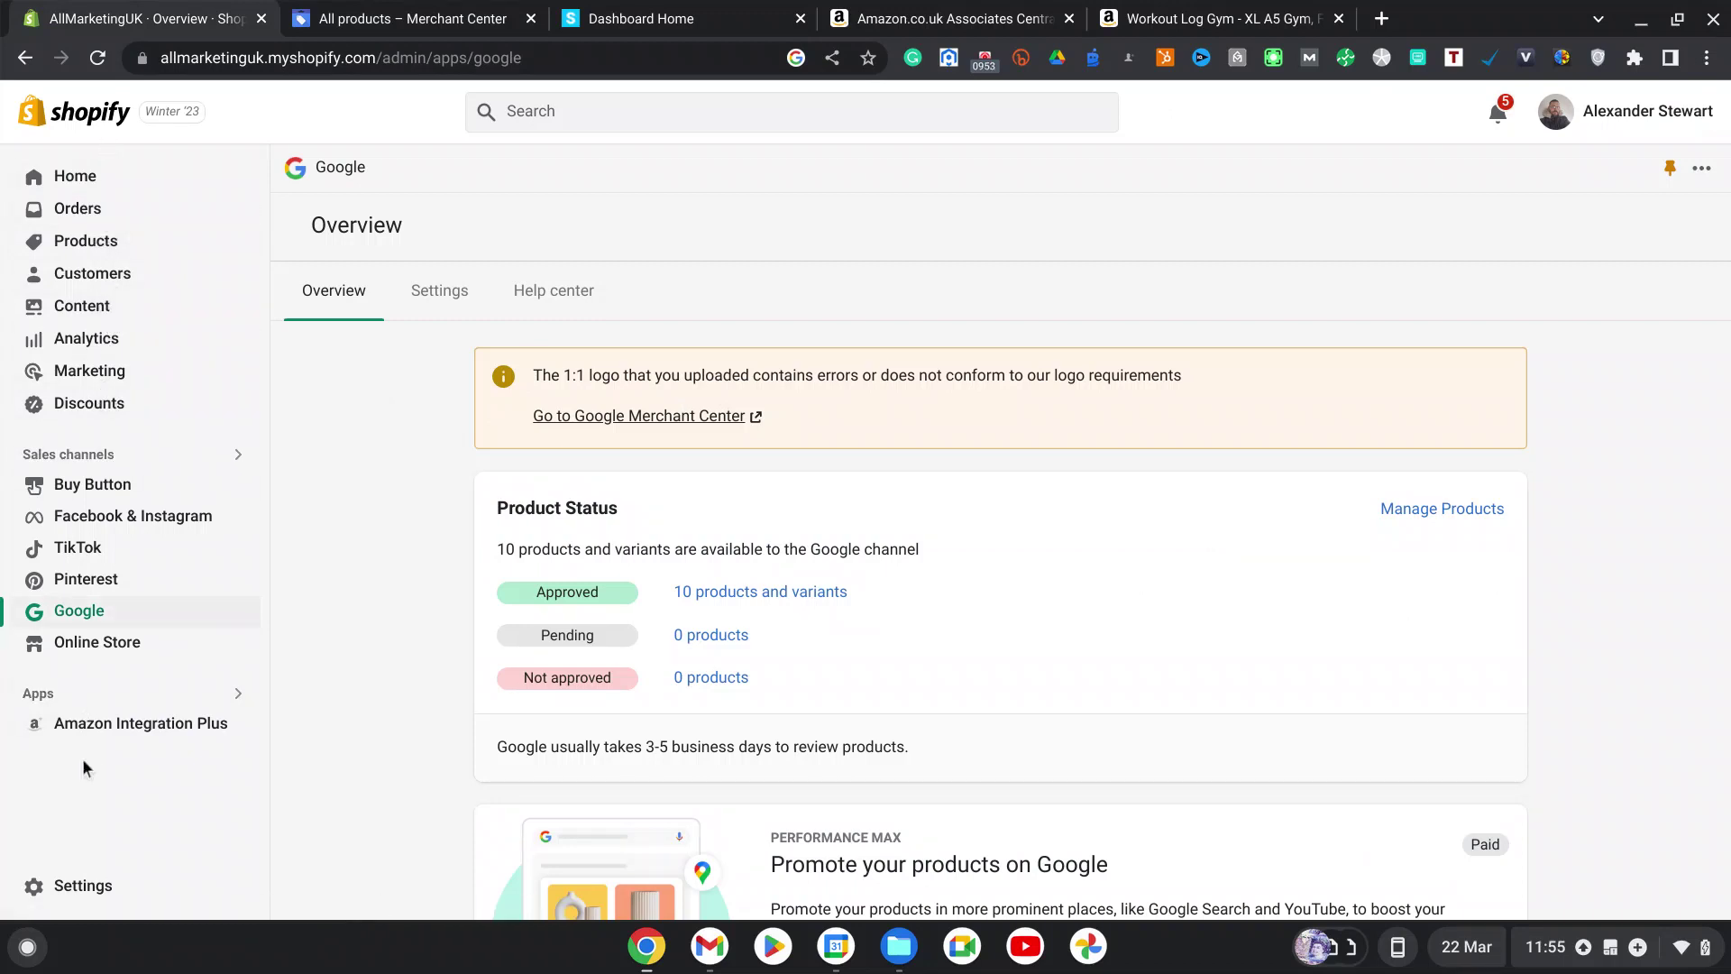
# Step: Check the store's GBP currency, Edinburgh/London time zone and pound weights, then show account options
pyautogui.click(64, 890)
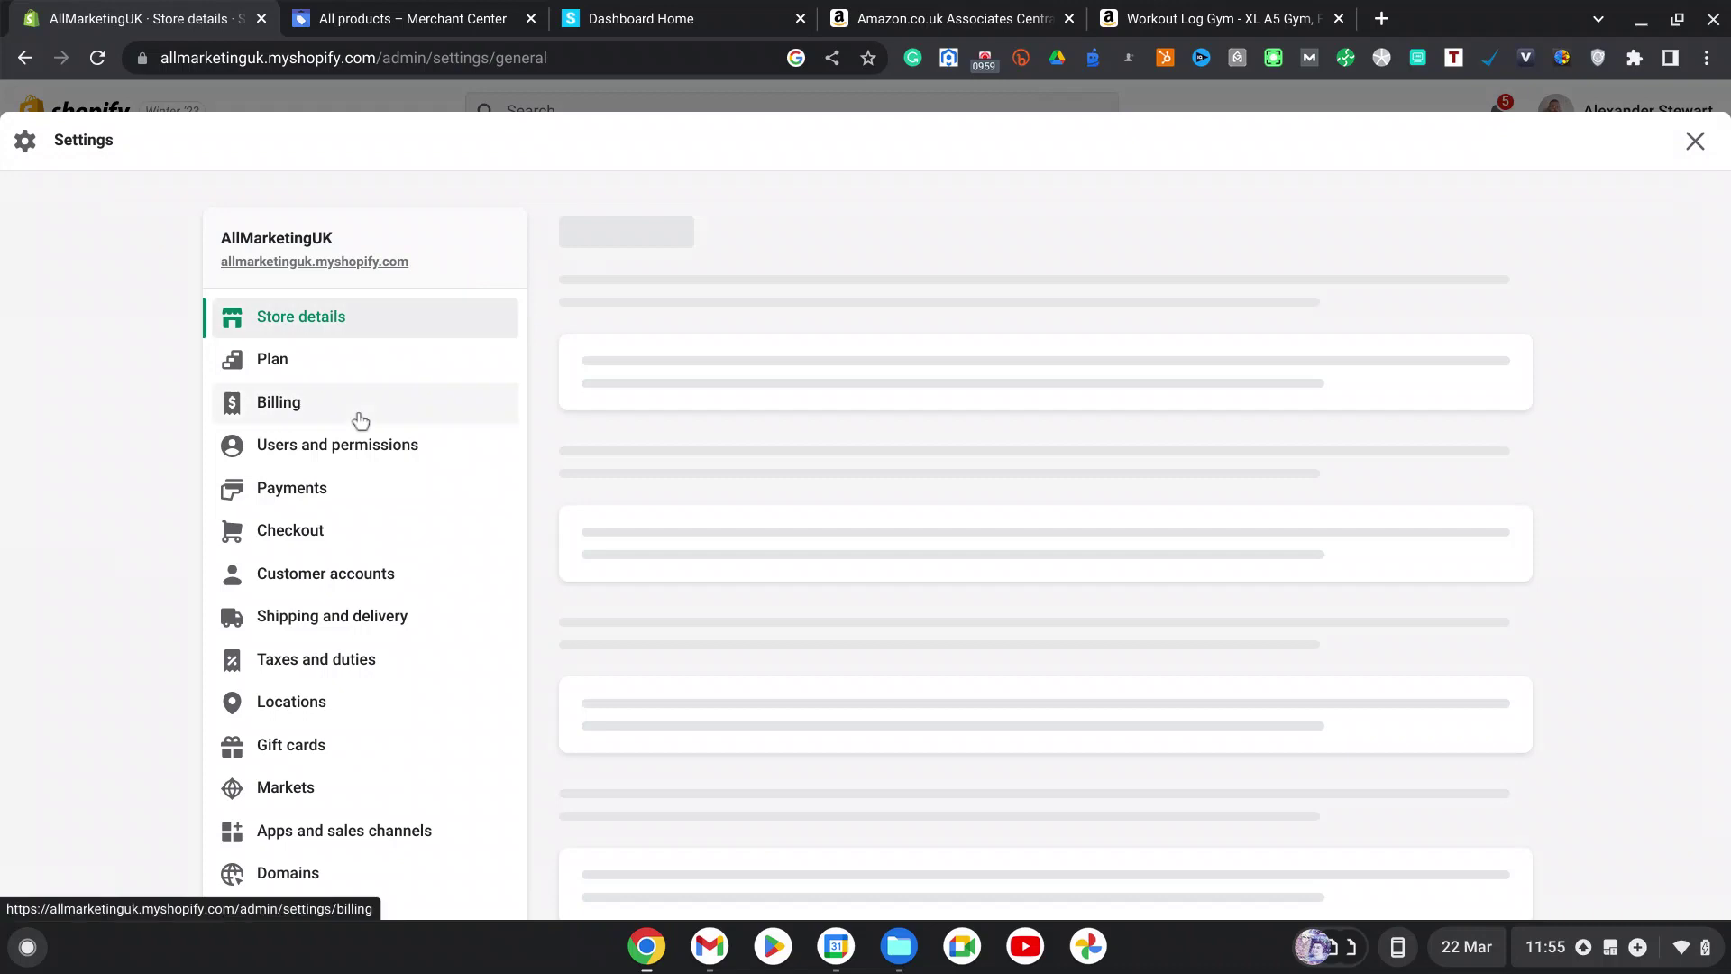
pyautogui.scroll(-4, 356, 433)
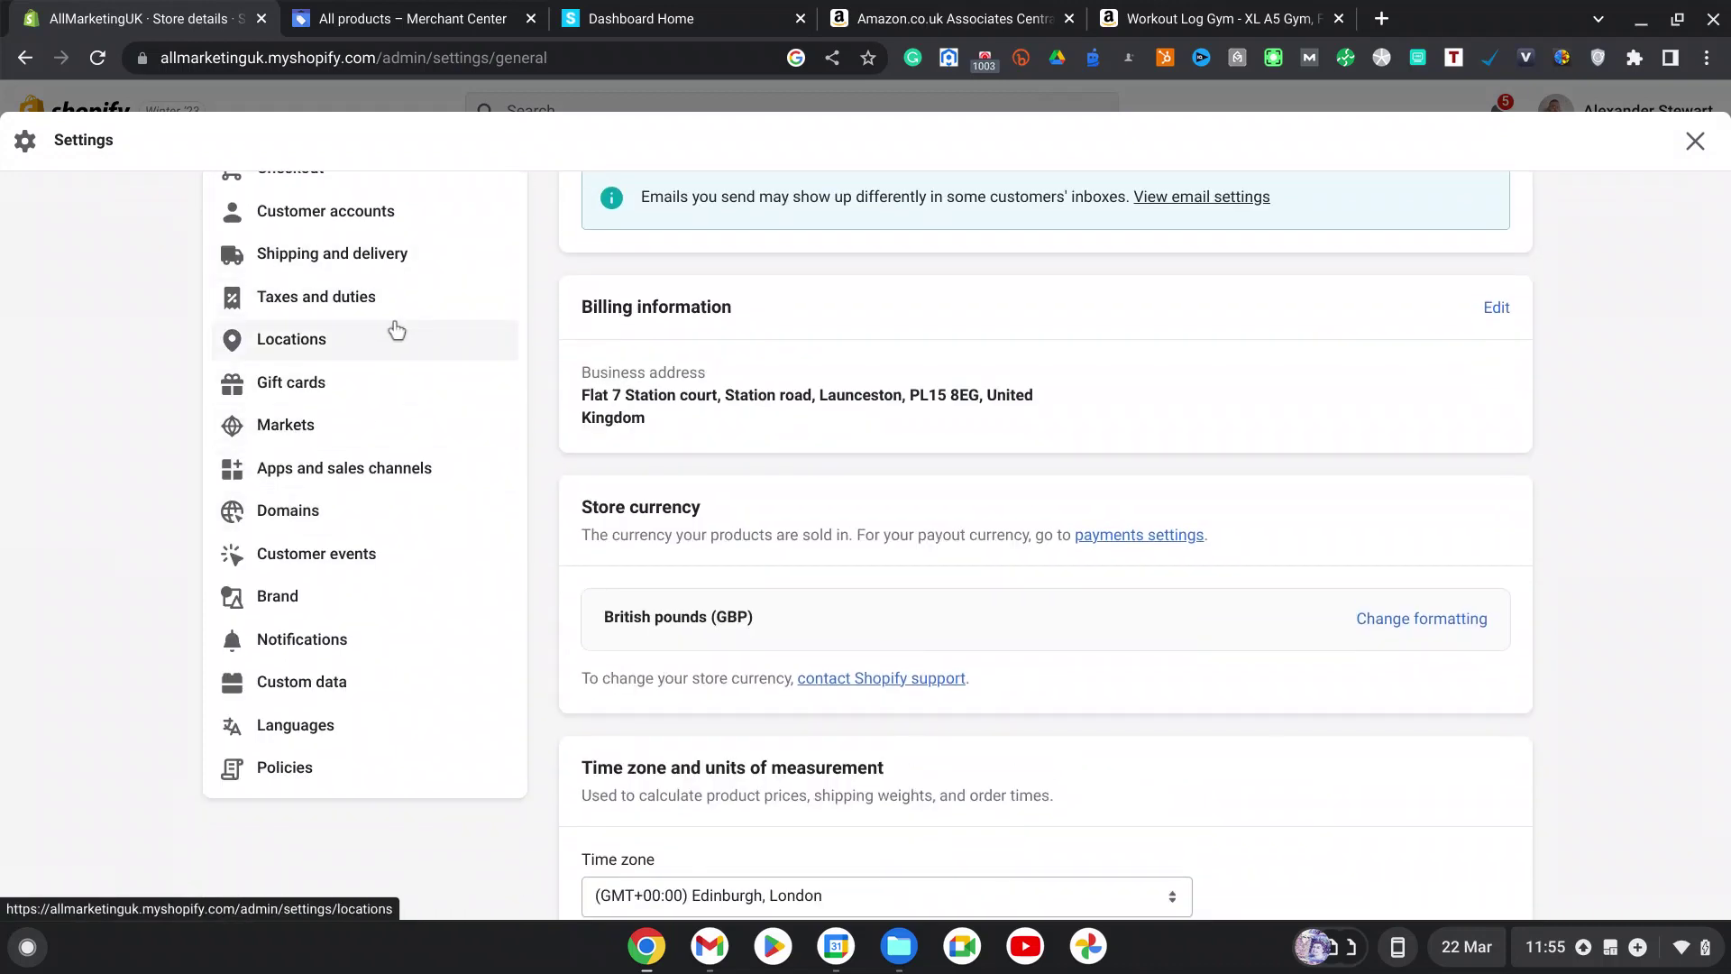
pyautogui.scroll(-3, 349, 558)
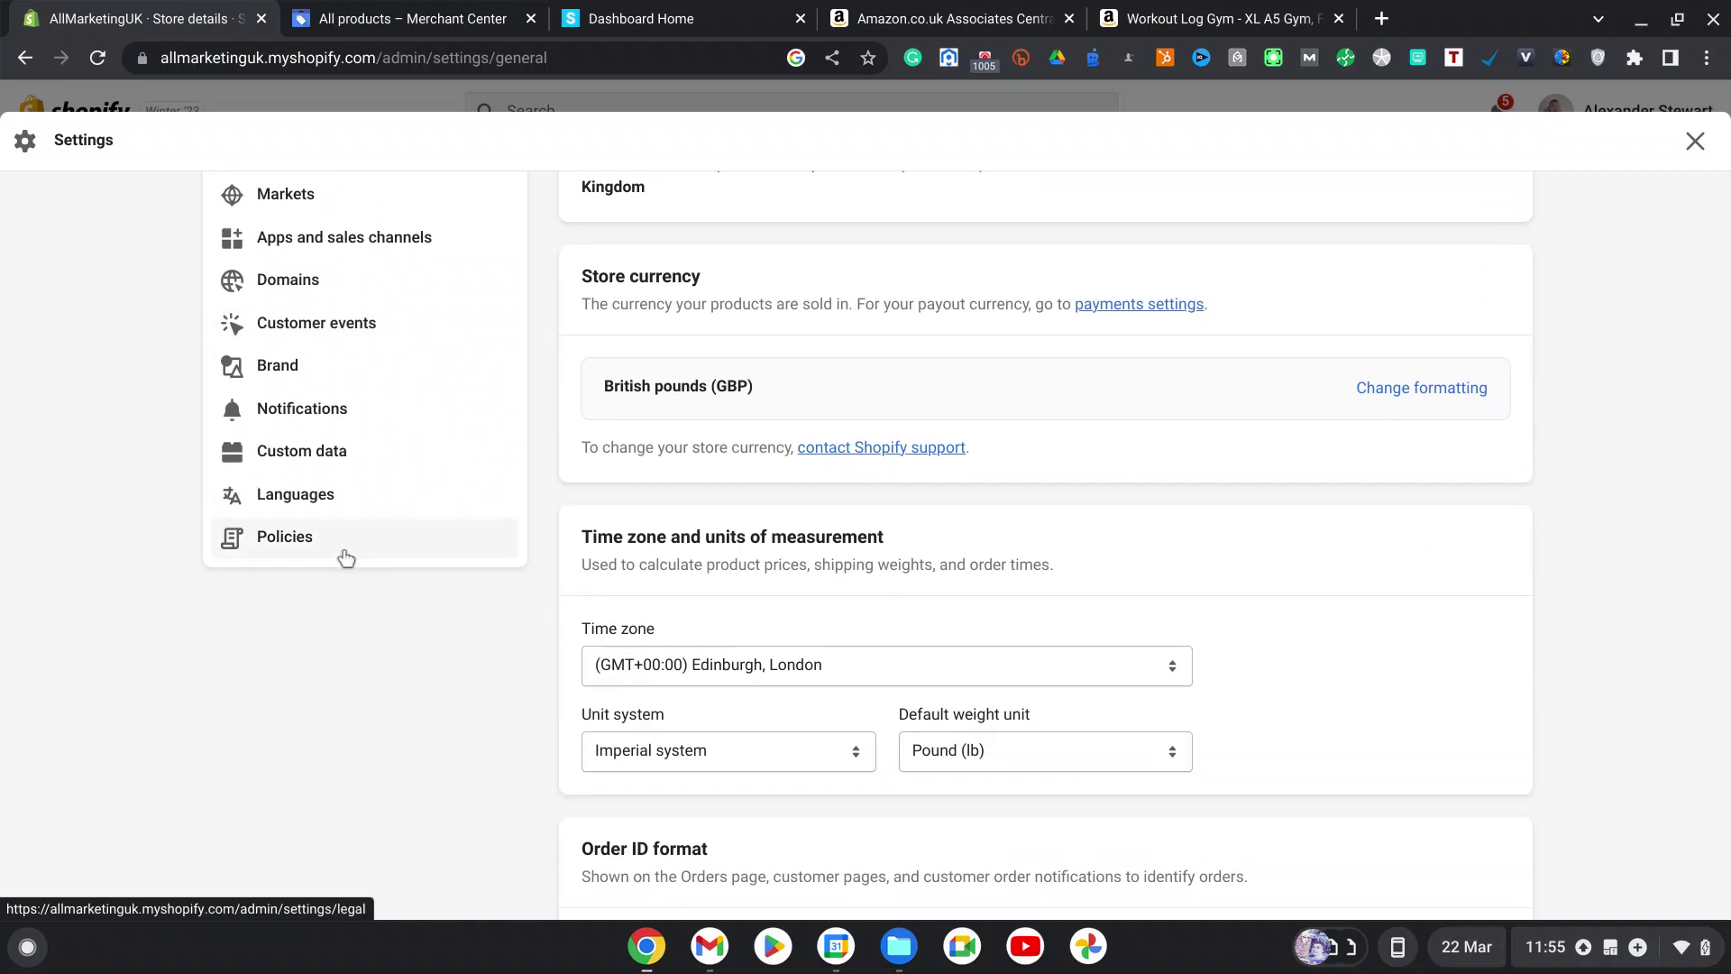
pyautogui.click(1694, 142)
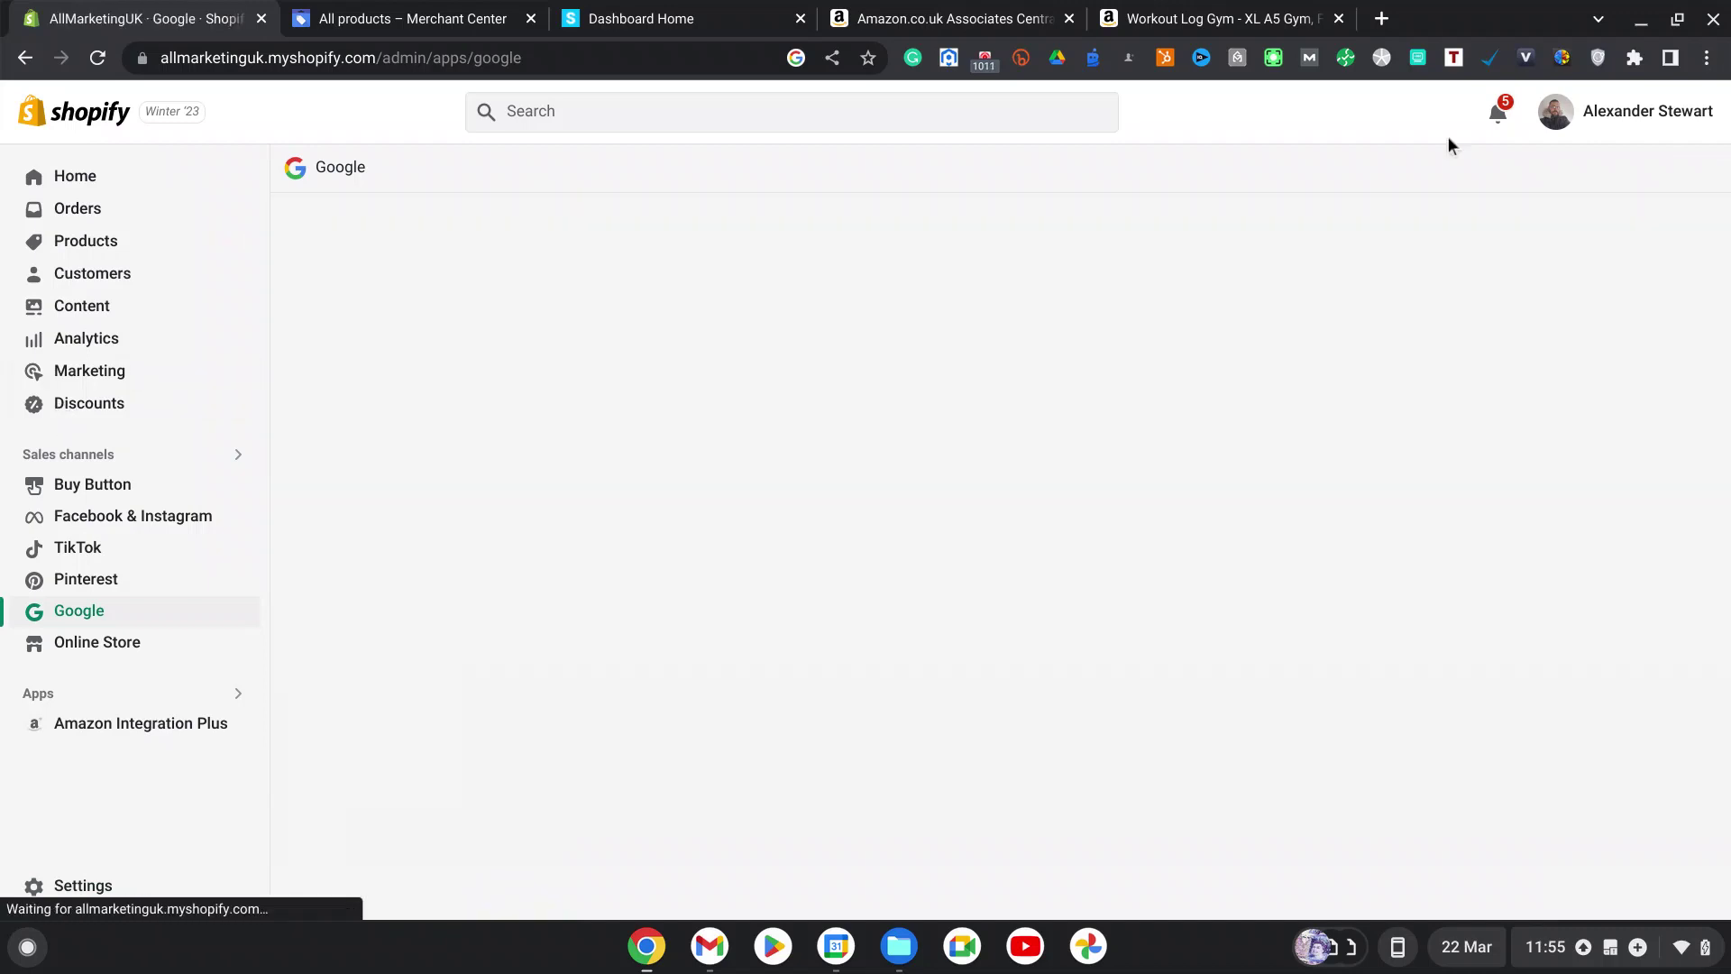
pyautogui.click(1627, 126)
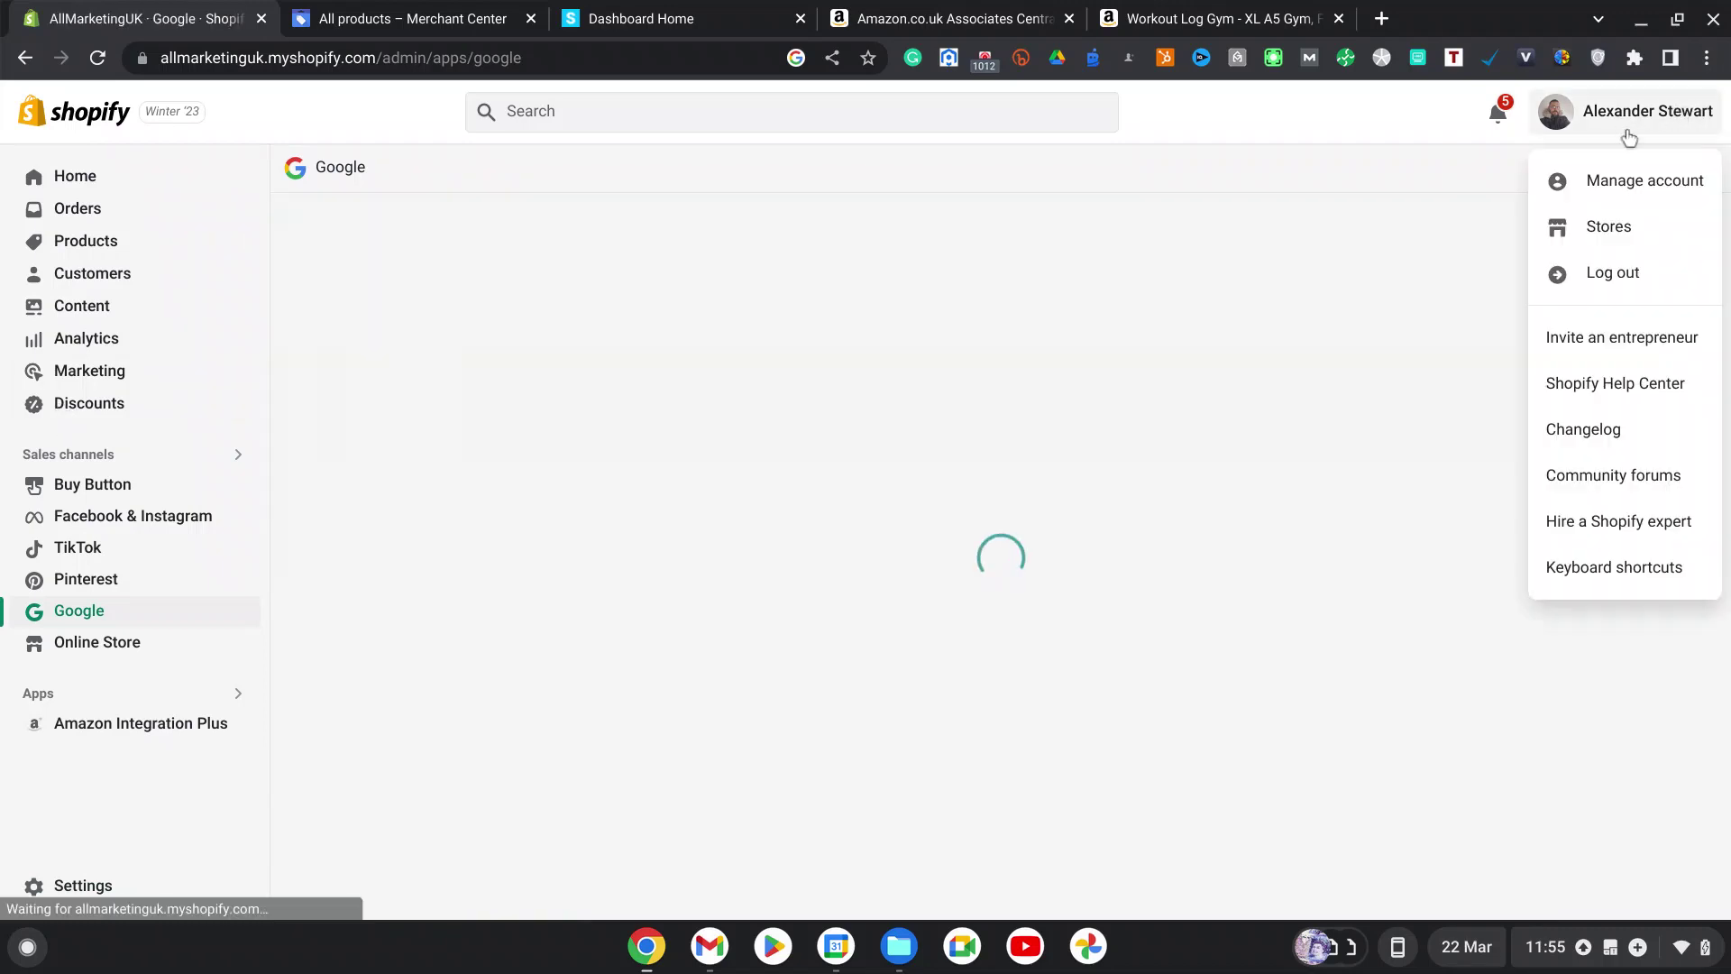